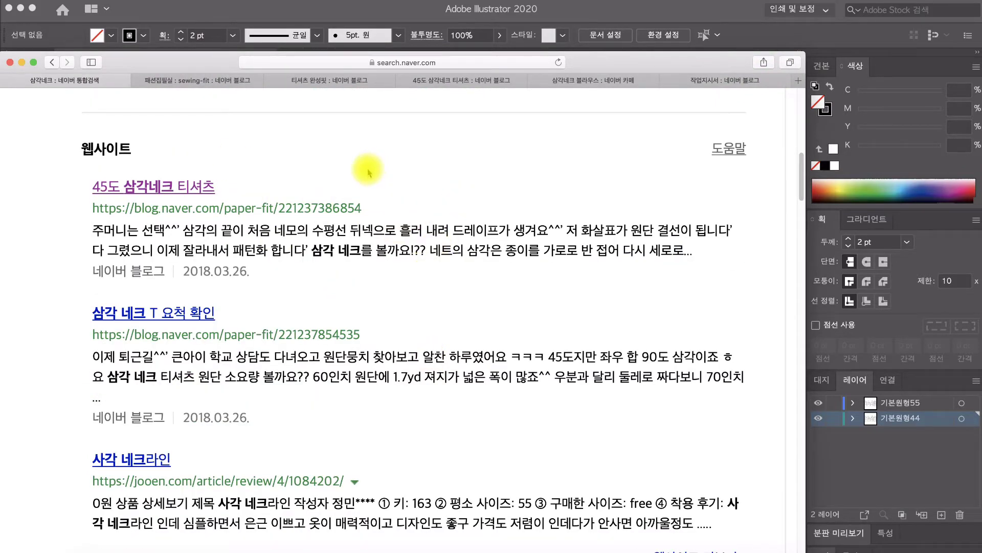
Step: Browse the web search results and the sewing-fit blog's posts about 삼각네크 T-shirts
scroll(340, 164, "up", 3)
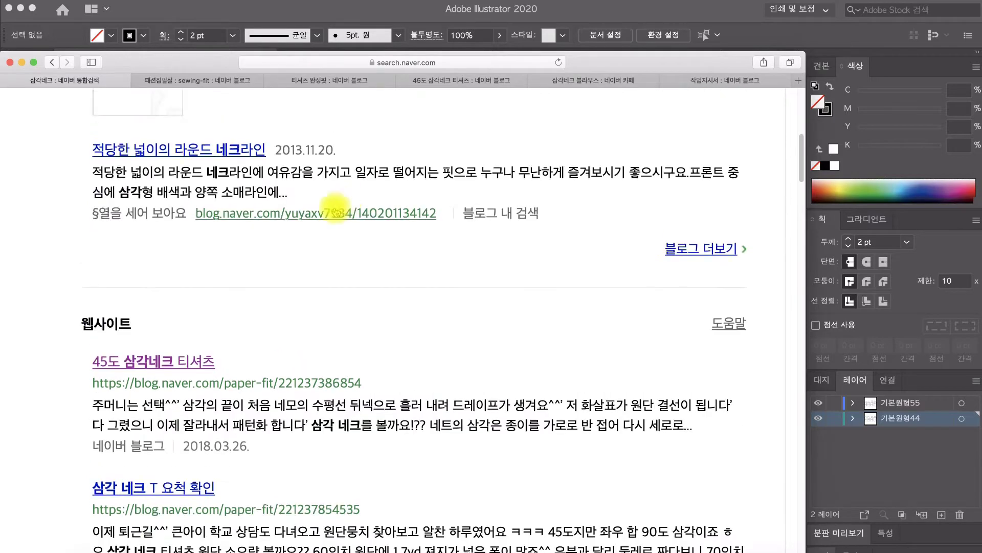
scroll(335, 213, "up", 7)
left_click(172, 81)
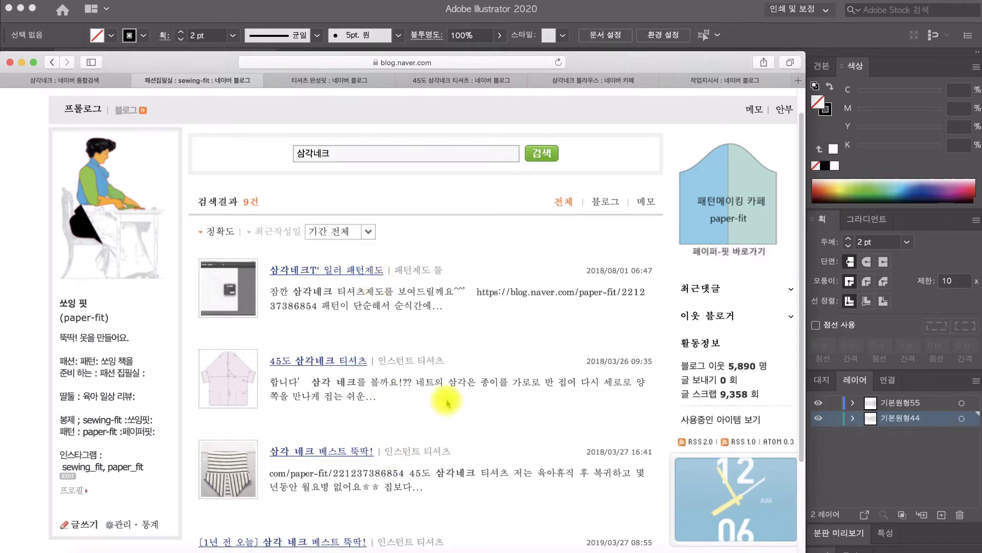
scroll(409, 435, "down", 3)
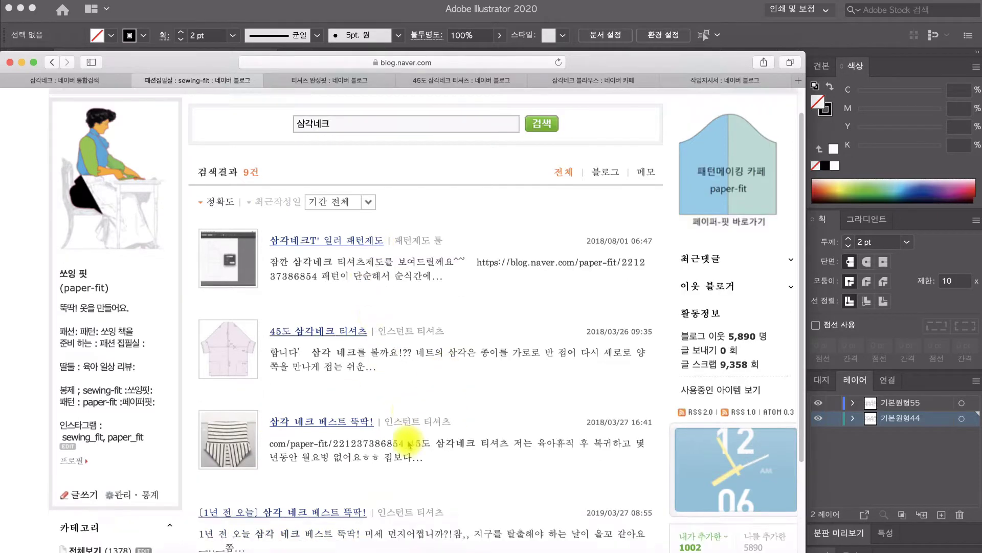
scroll(408, 441, "down", 5)
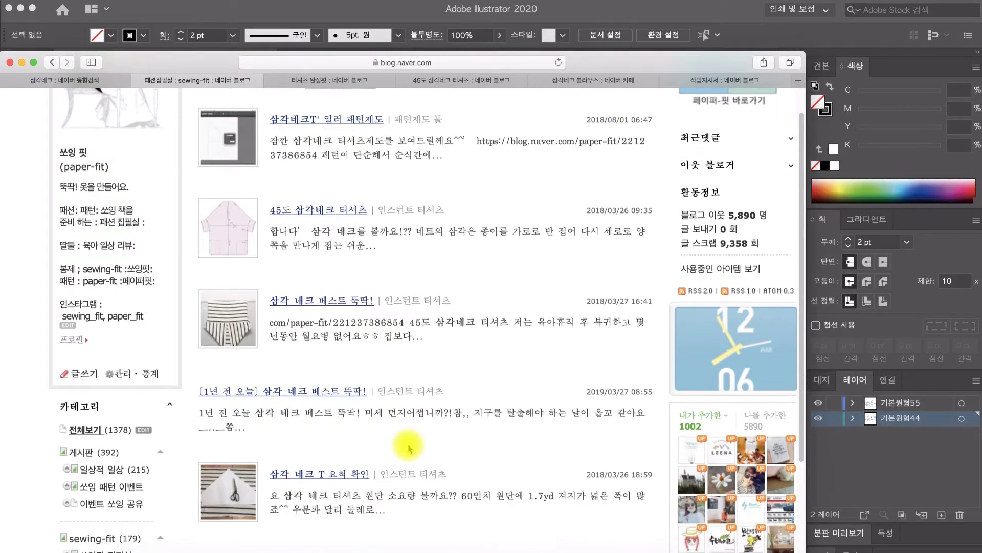
scroll(412, 450, "down", 5)
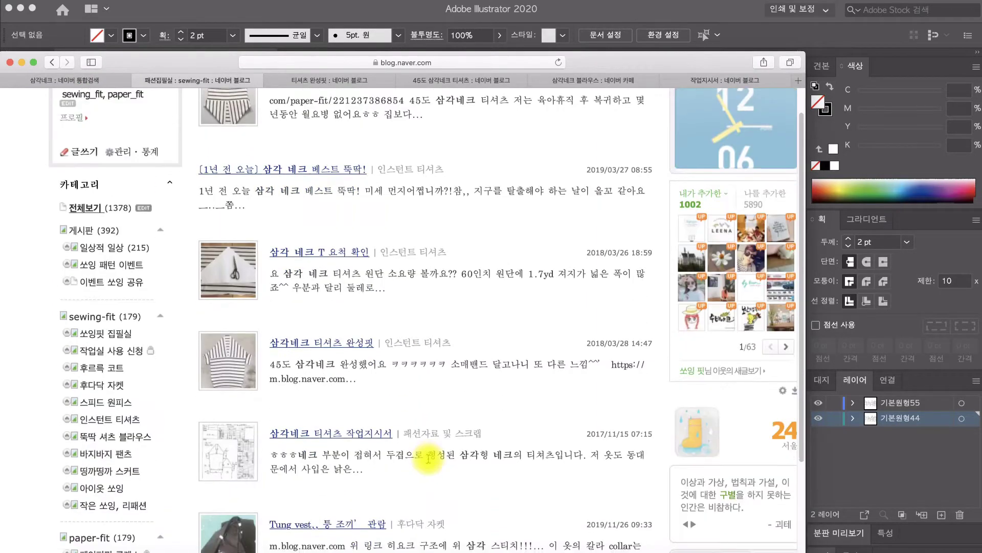
scroll(428, 457, "up", 14)
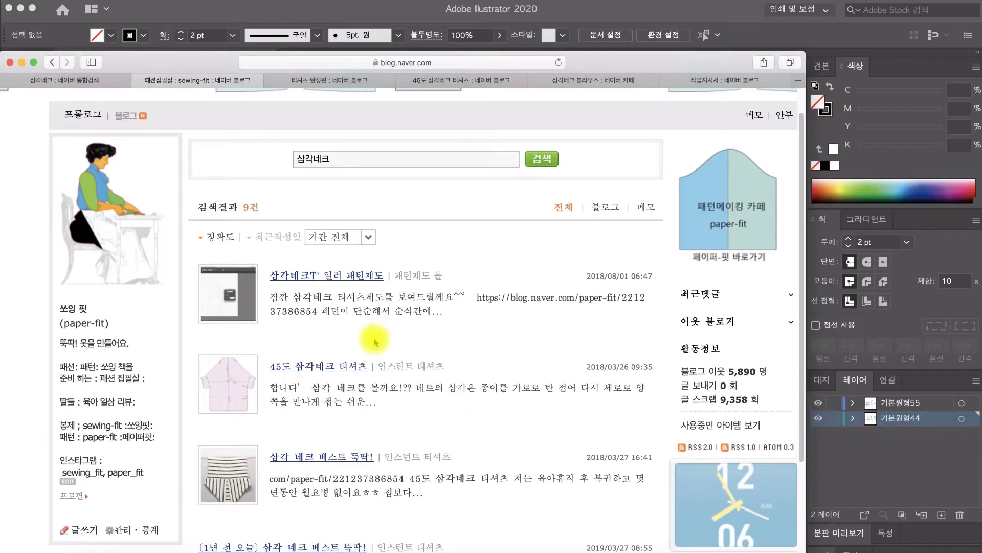
scroll(364, 322, "down", 5)
scroll(363, 317, "up", 12)
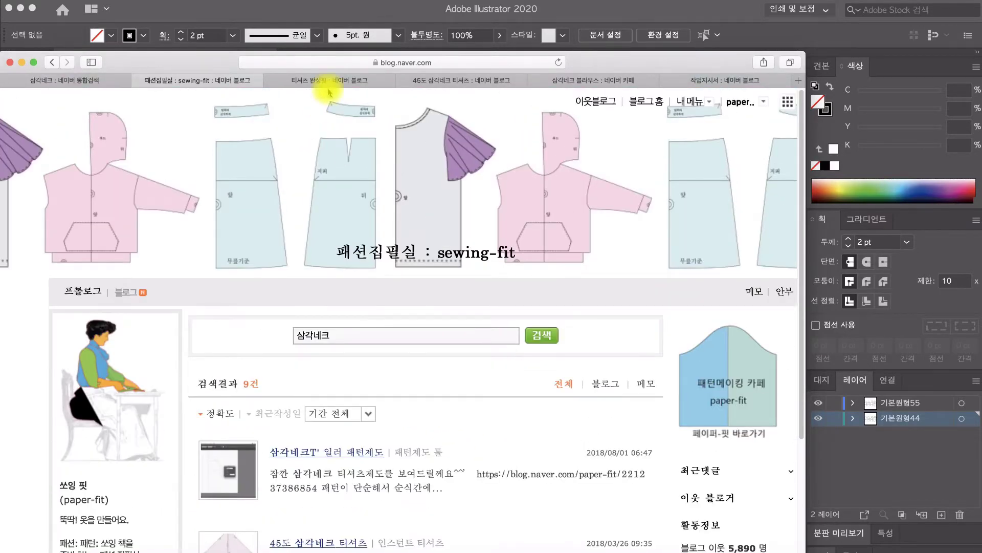
Step: Examine the reference posts for the finished striped T-shirt, the 45도 삼각네크 T-shirt, the 삼각네크 blouse and the production work order
left_click(327, 82)
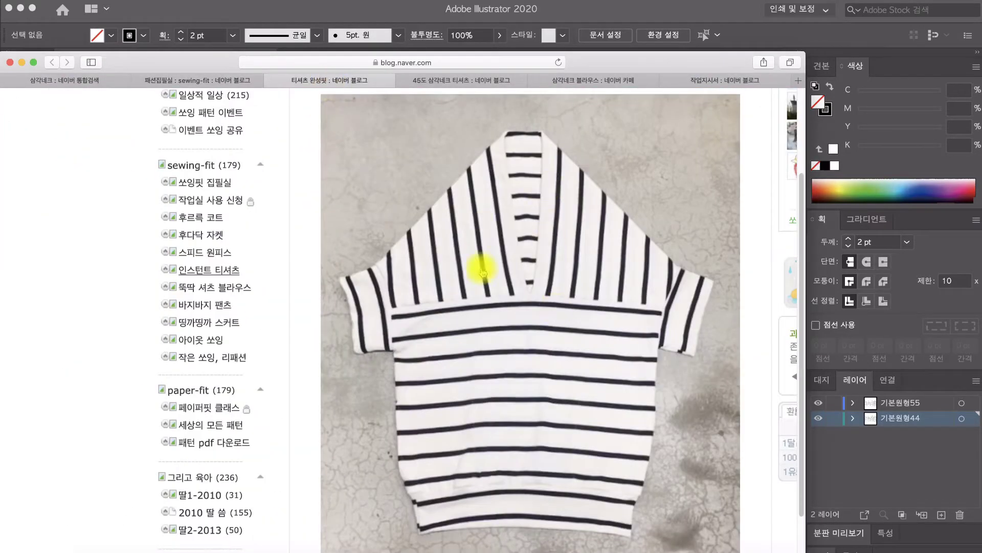
left_click(479, 82)
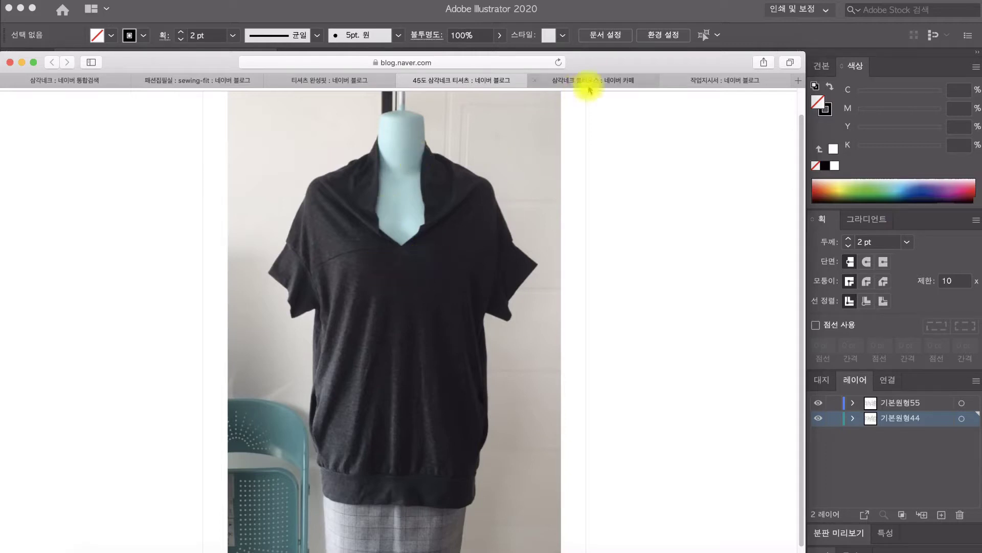
left_click(588, 86)
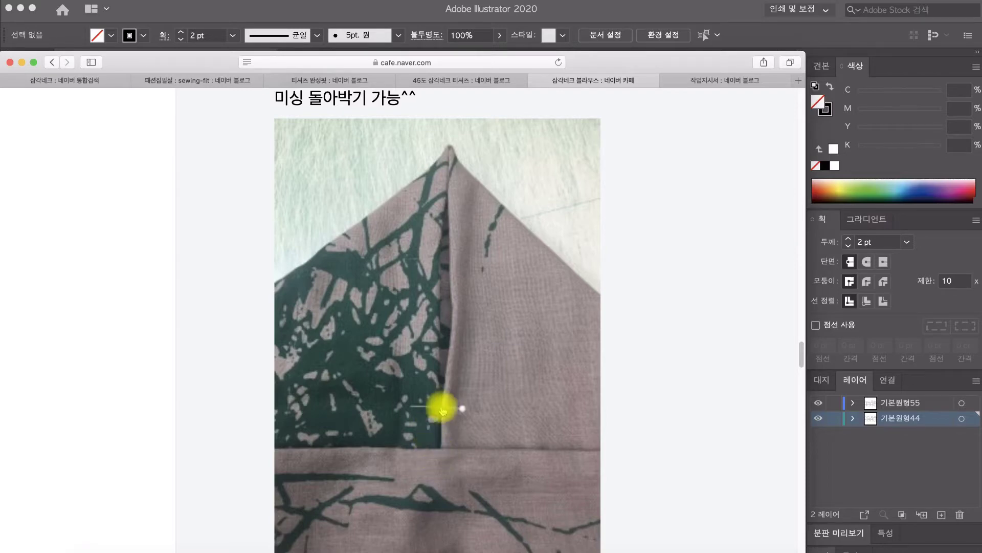
left_click(692, 80)
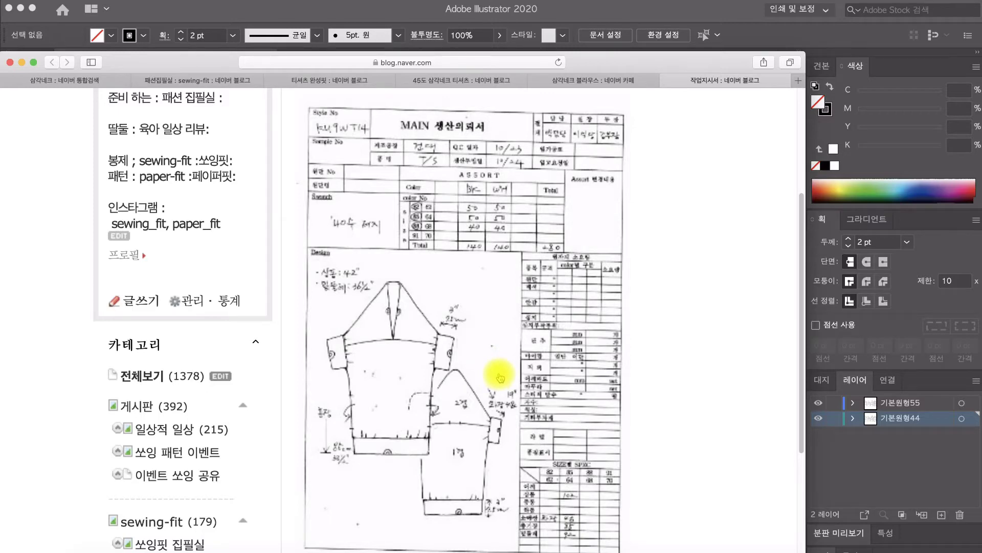
Step: Revisit the finished T-shirt post and examine the striped shirt's front and back photos down to the related post
left_click(455, 86)
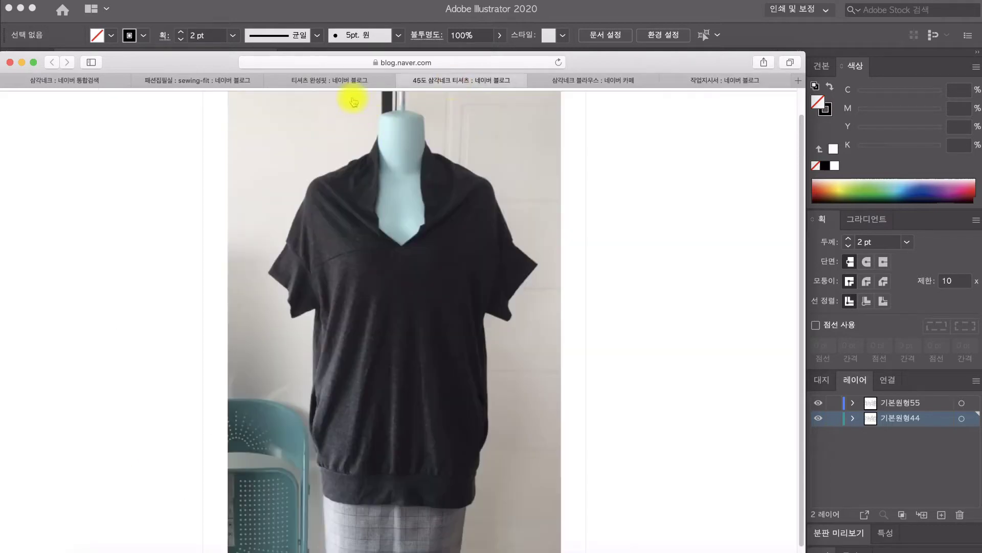
left_click(340, 82)
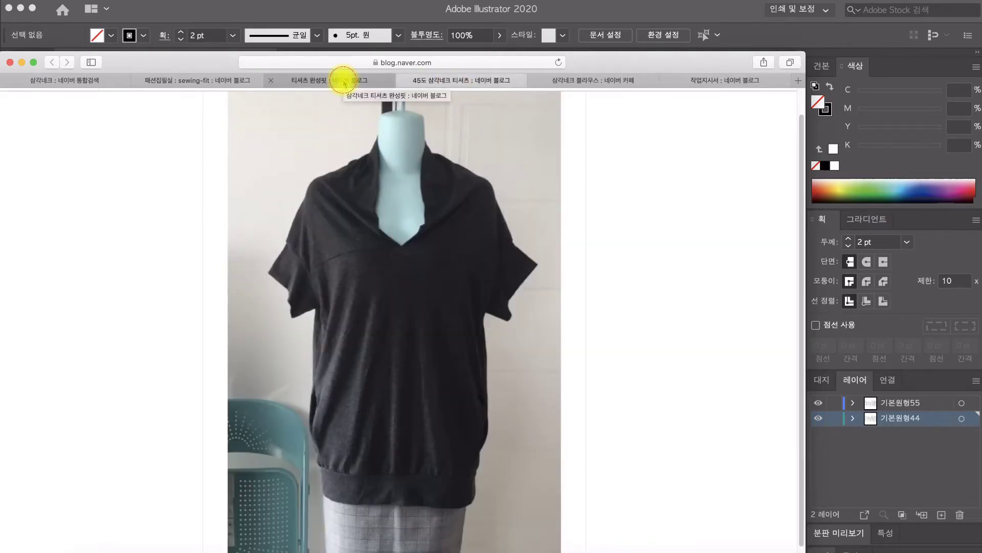
scroll(557, 408, "down", 20)
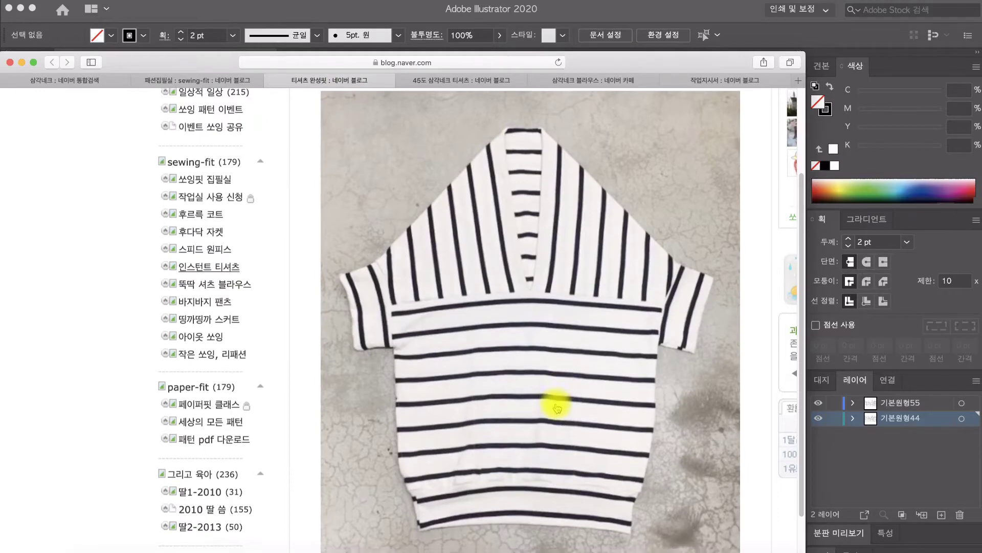
scroll(560, 429, "down", 10)
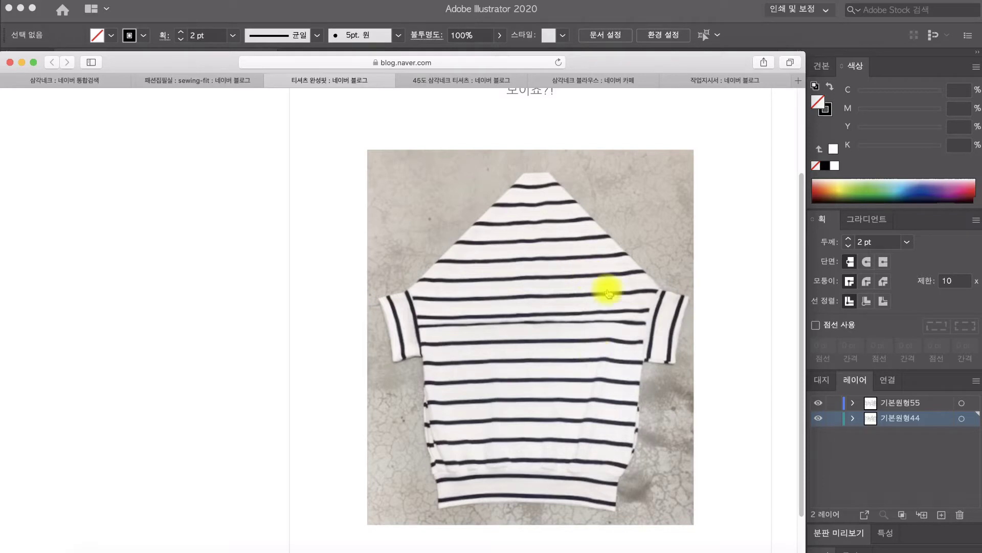
scroll(548, 388, "down", 10)
scroll(553, 391, "down", 15)
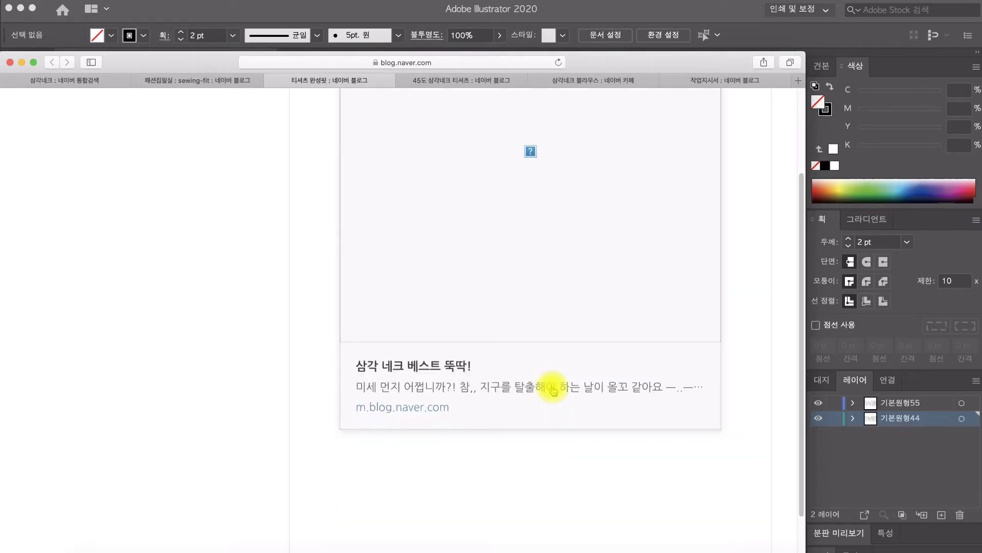
scroll(554, 389, "down", 5)
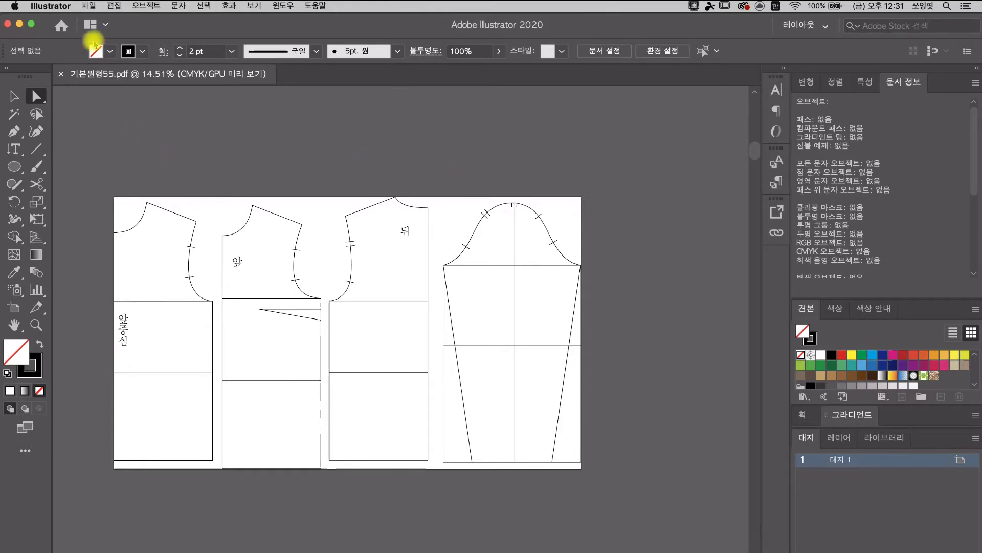
Step: Start a new document in Illustrator based on the A4 print preset
left_click(90, 6)
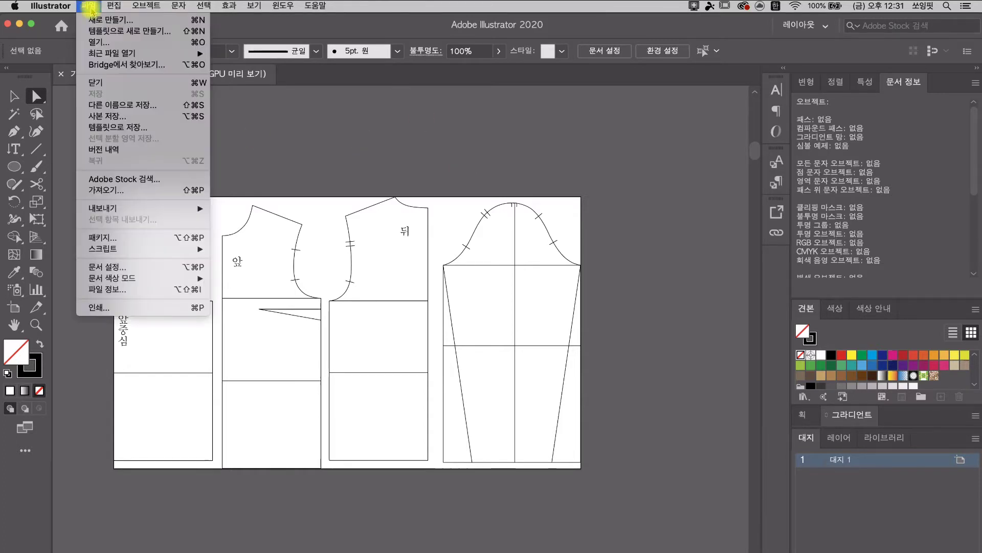
left_click(93, 20)
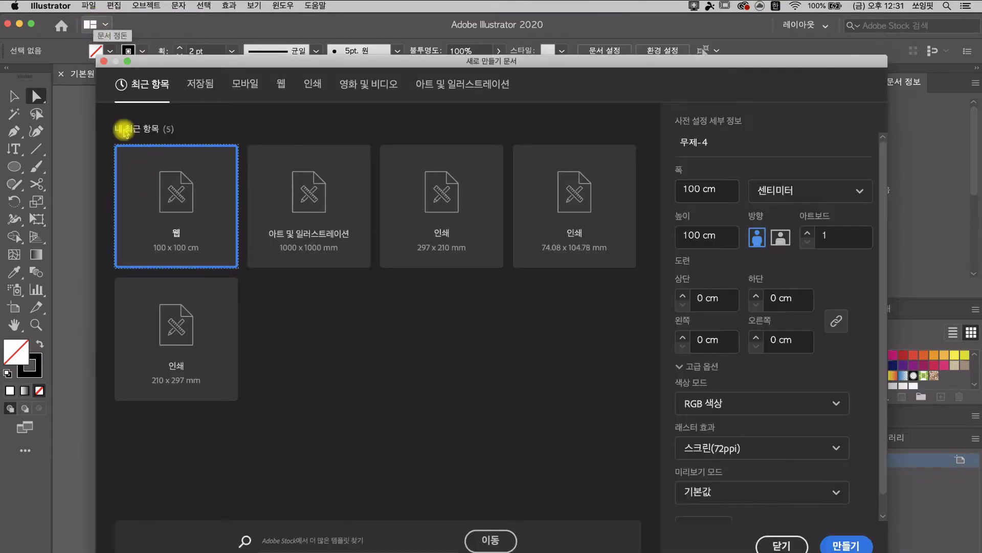
left_click(234, 91)
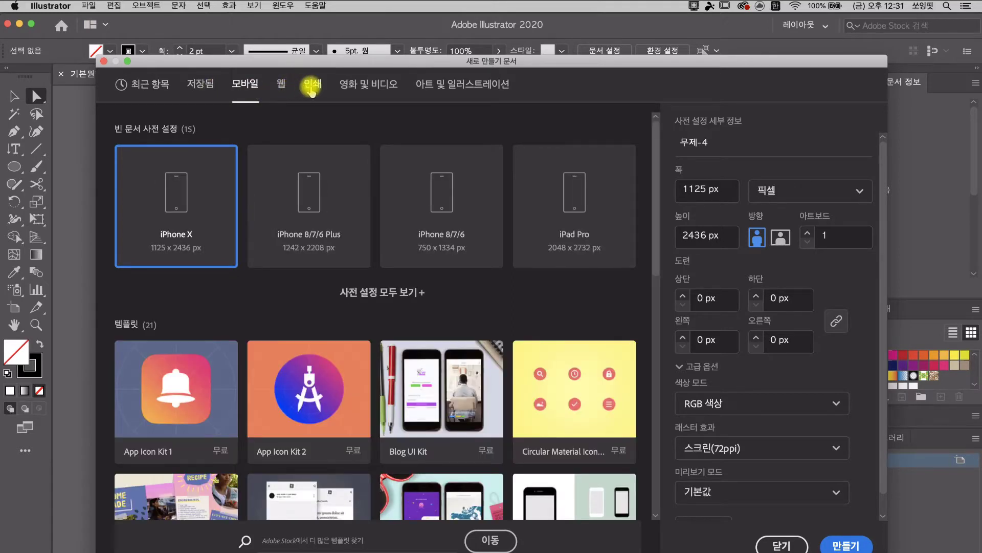
left_click(310, 88)
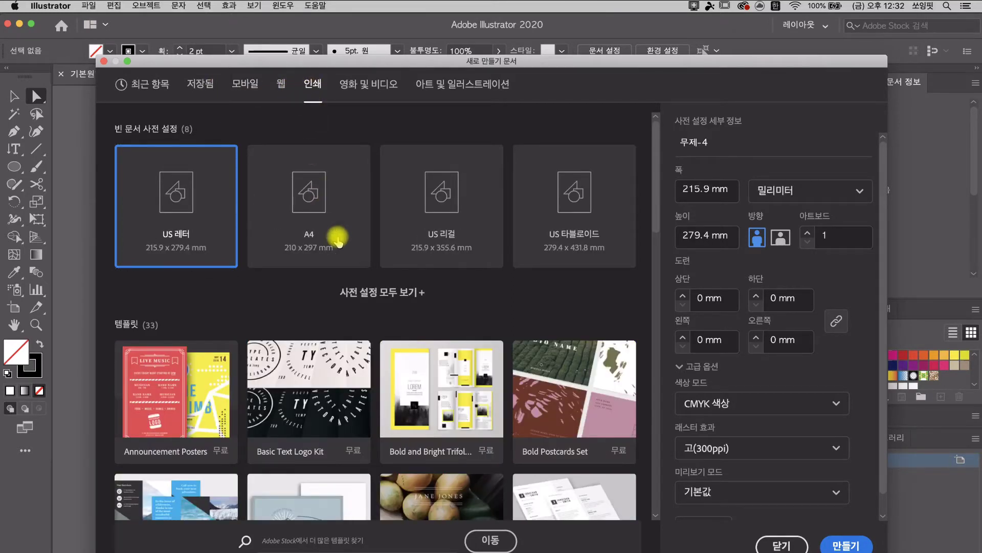
left_click(327, 204)
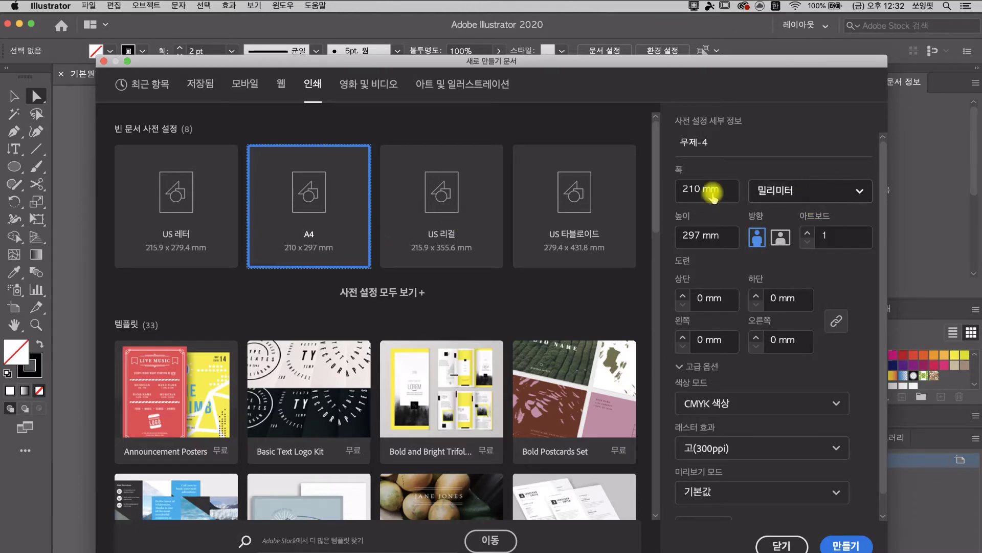
Step: Set the new document's width and height to 1000 mm and create it
left_click(857, 195)
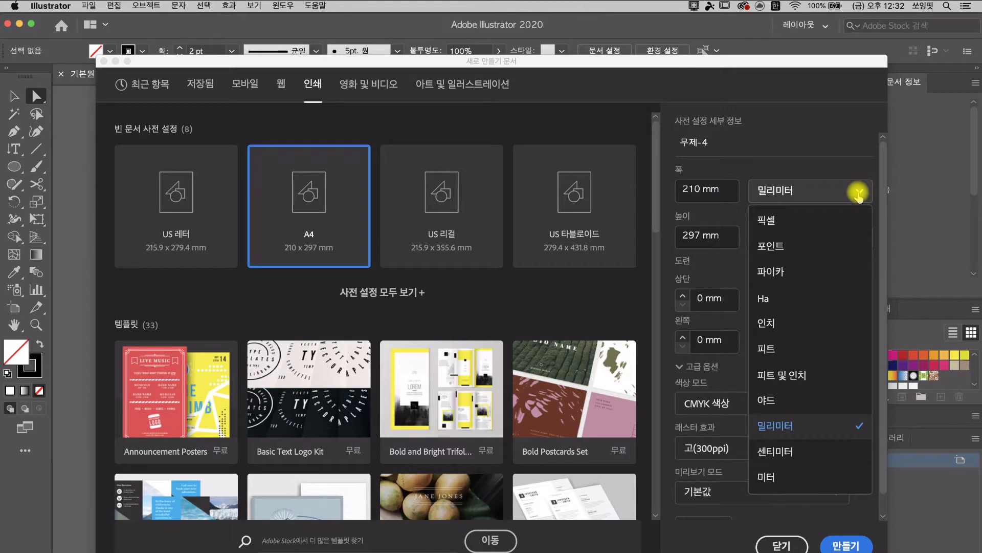
left_click(859, 196)
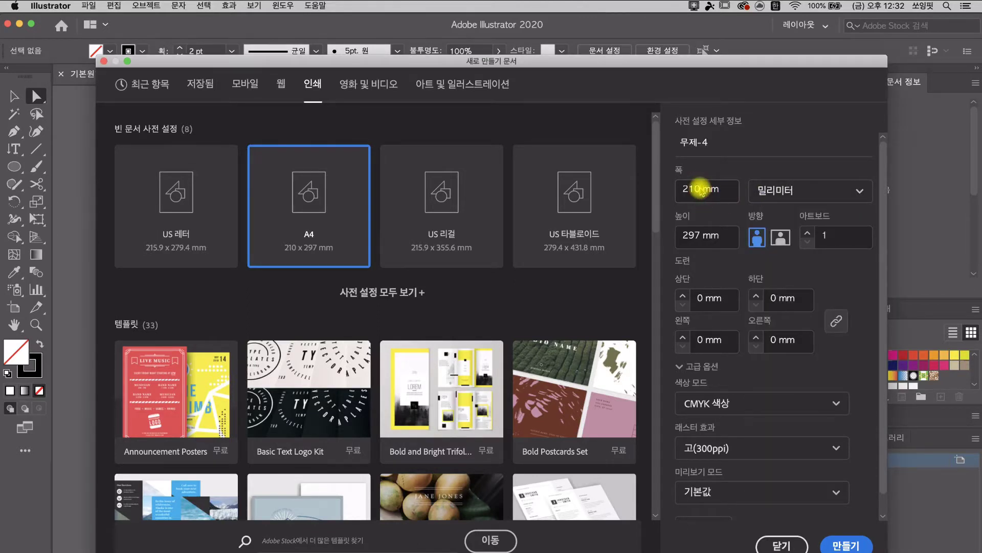
left_click_drag(697, 188, 660, 188)
type("1")
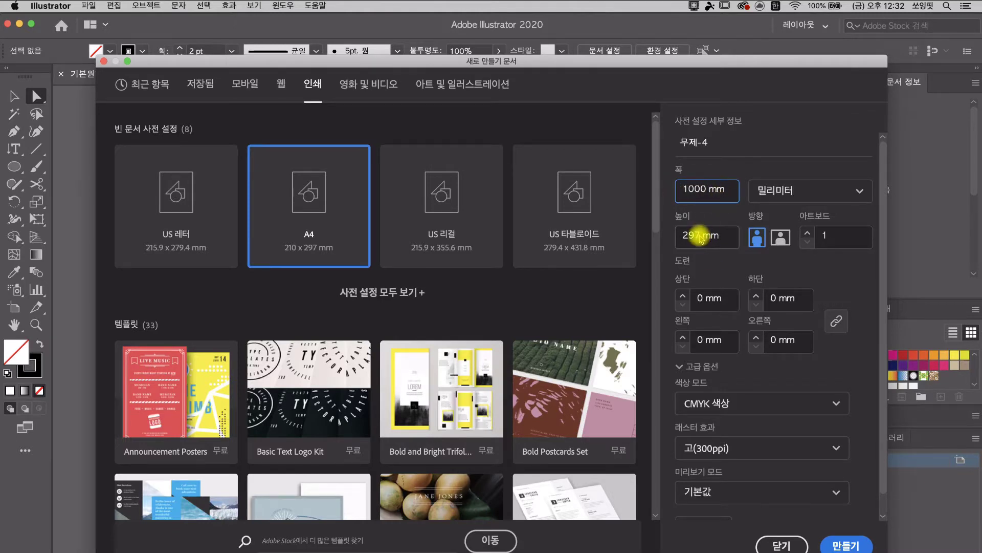
left_click_drag(699, 237, 659, 237)
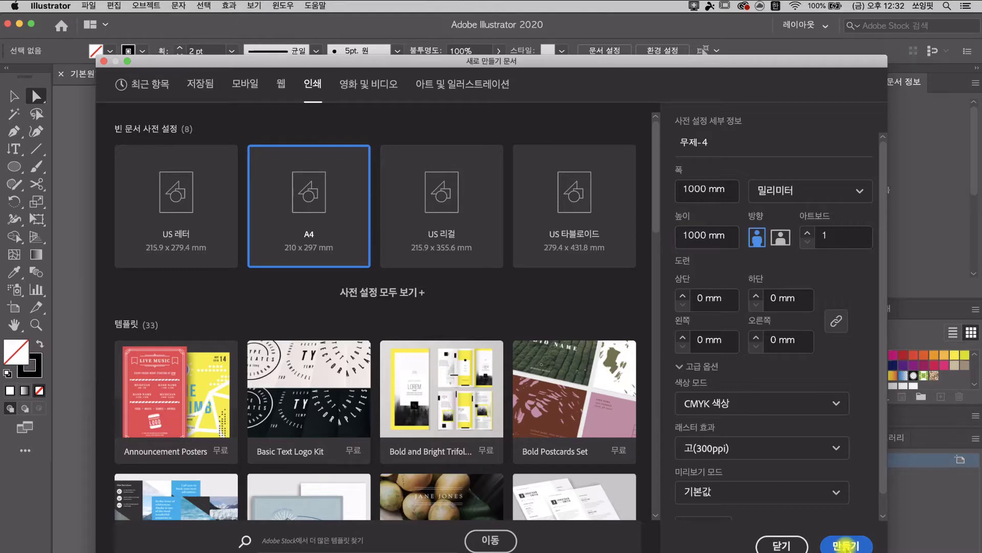
left_click(846, 545)
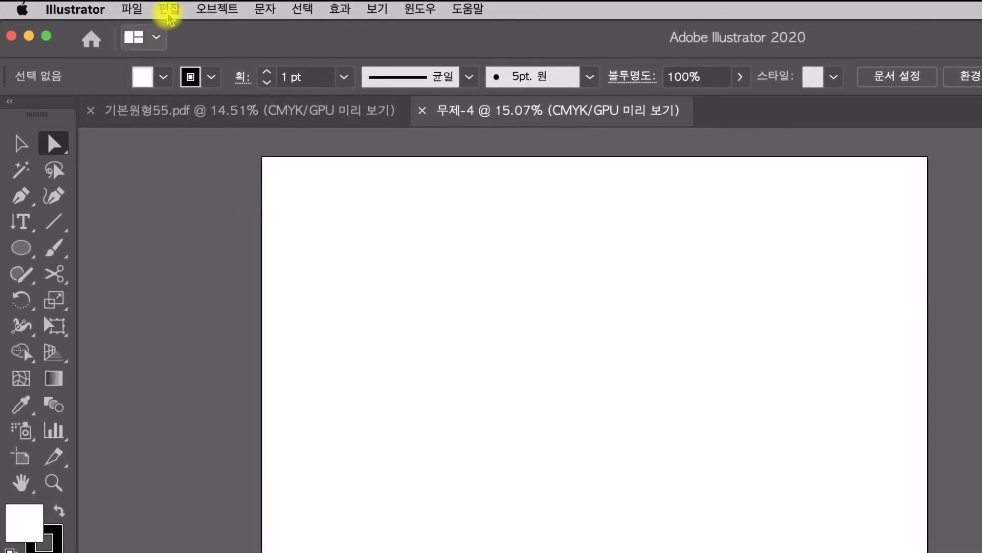
Step: Check the preferences for units and for guides and grid, and close them
left_click(169, 10)
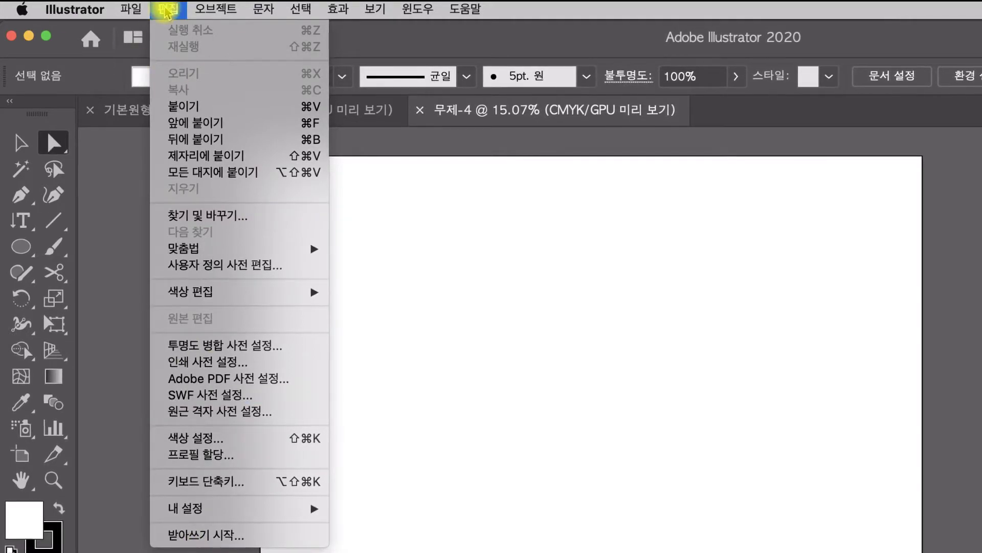
left_click(62, 15)
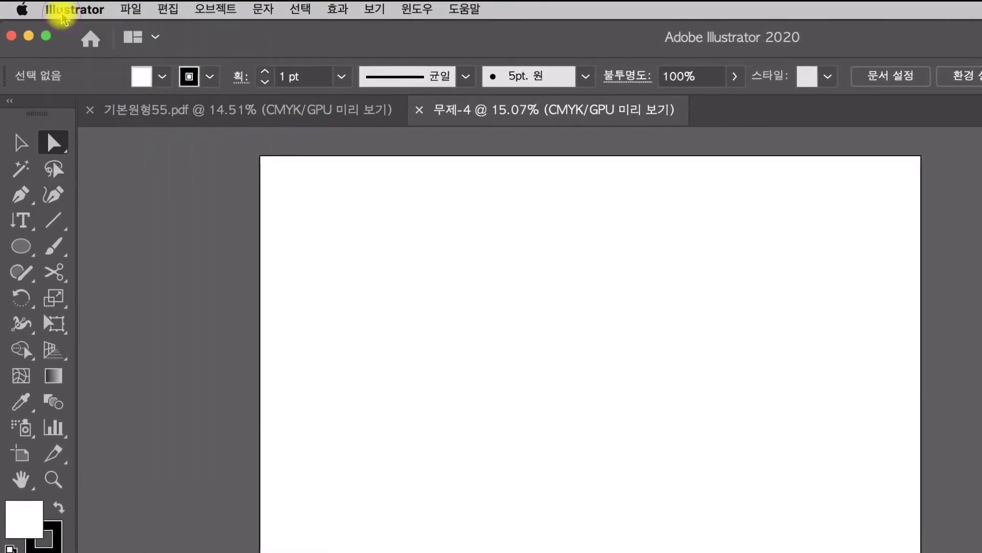
left_click(62, 16)
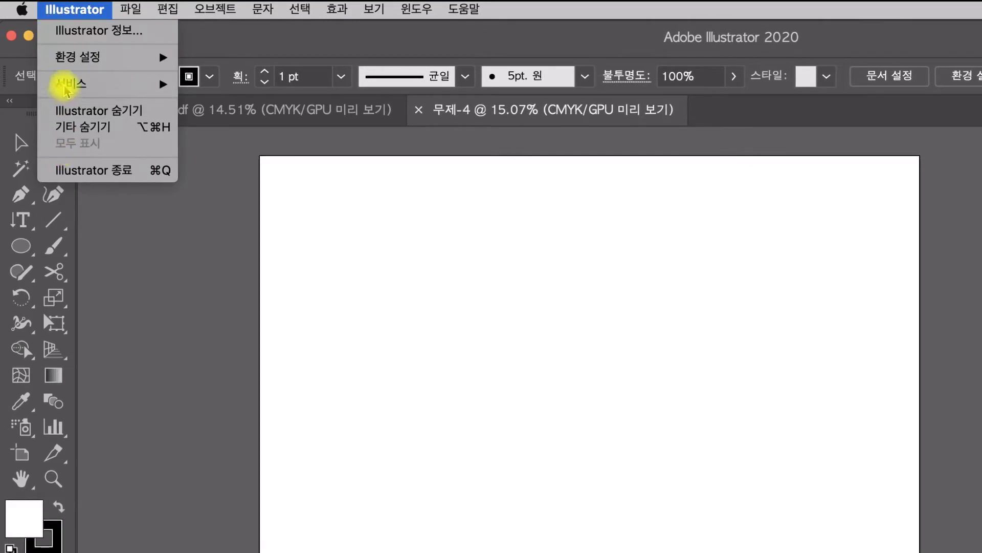
mouse_move(75, 61)
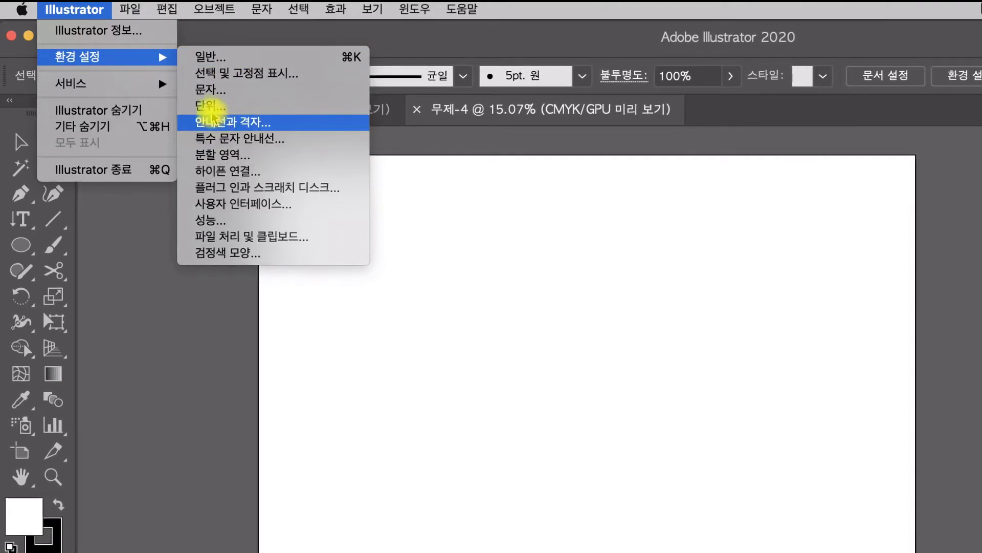
left_click(207, 106)
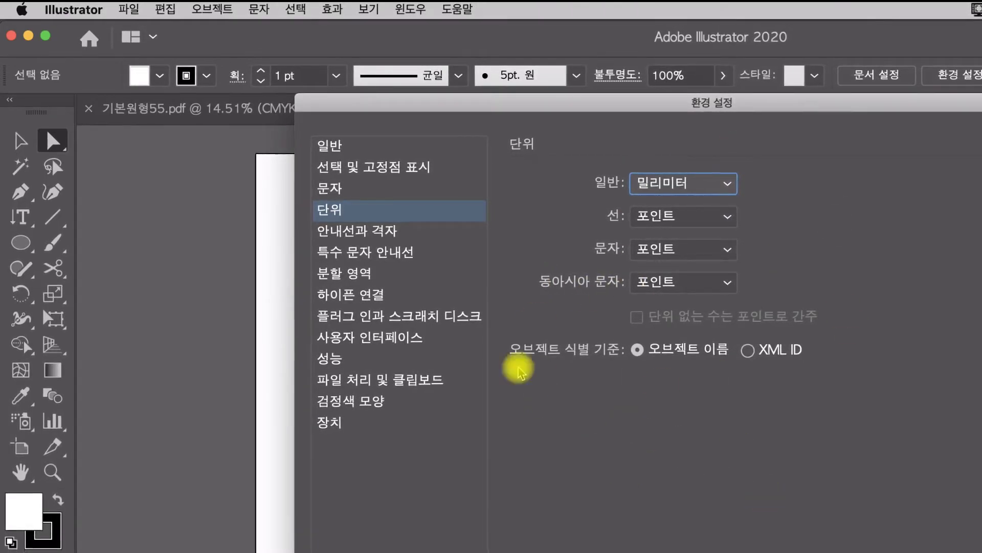
left_click(373, 234)
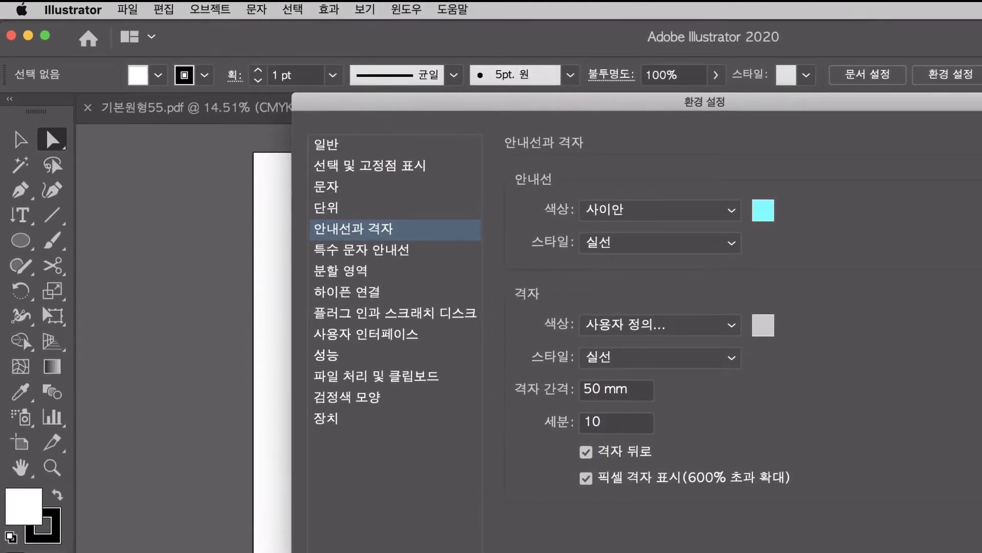
key("Return")
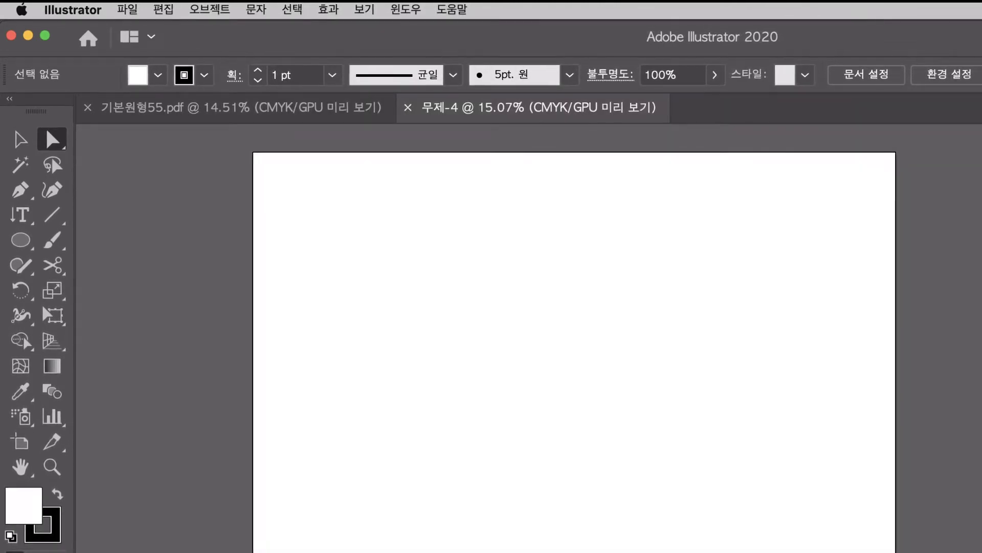
left_click(395, 292)
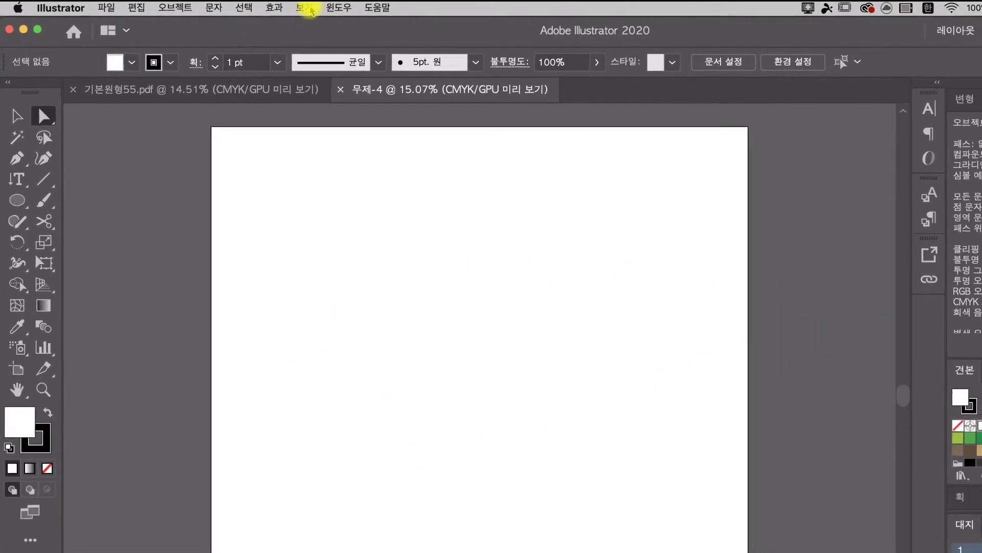
Step: Show the rulers around the document
left_click(310, 9)
left_click(310, 8)
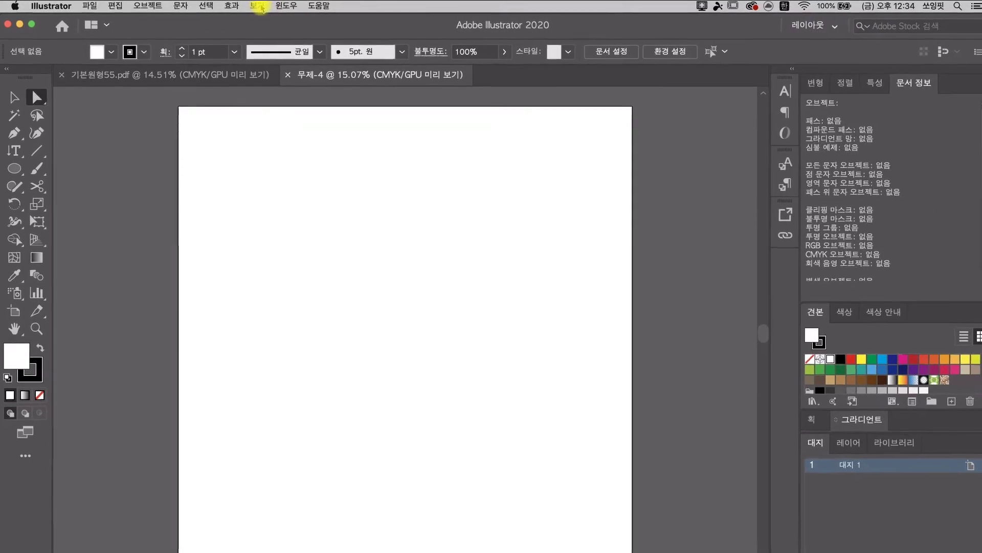
left_click(260, 9)
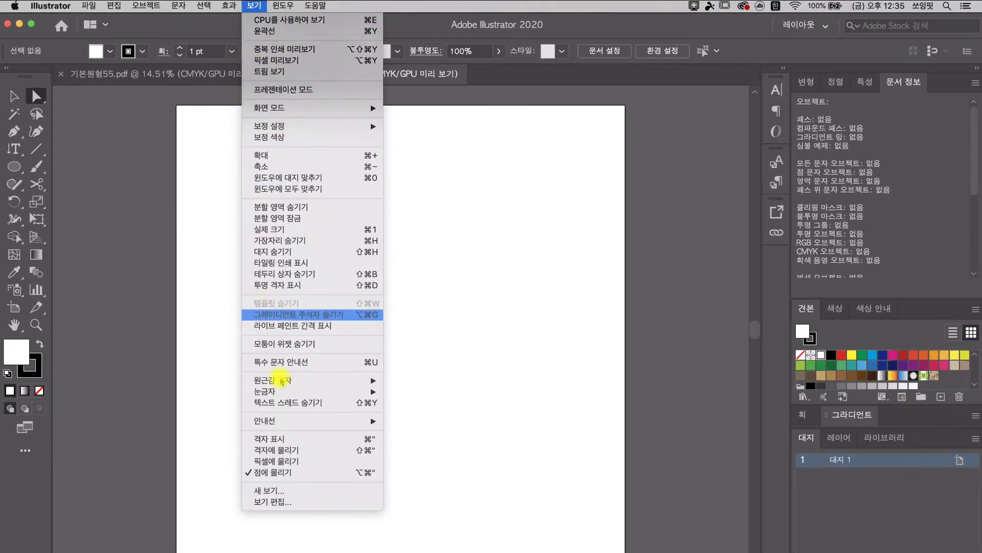
mouse_move(274, 392)
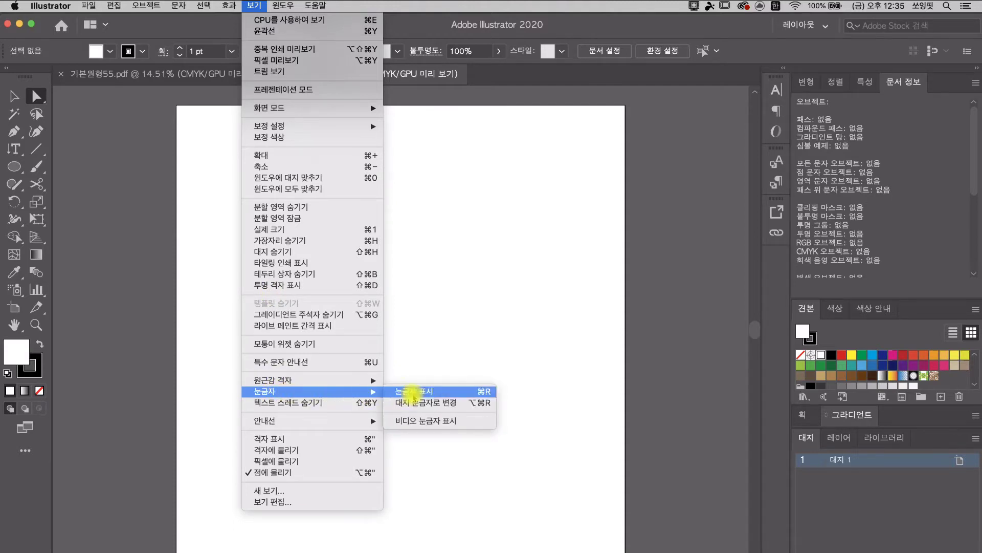
left_click(412, 394)
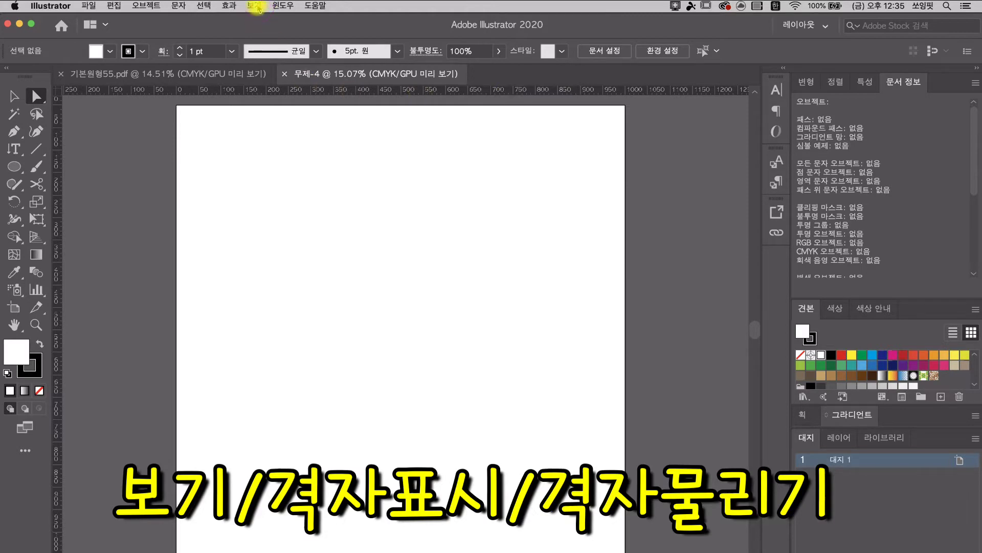
Step: Show the document grid and turn on snapping to the grid
left_click(256, 5)
key("Down")
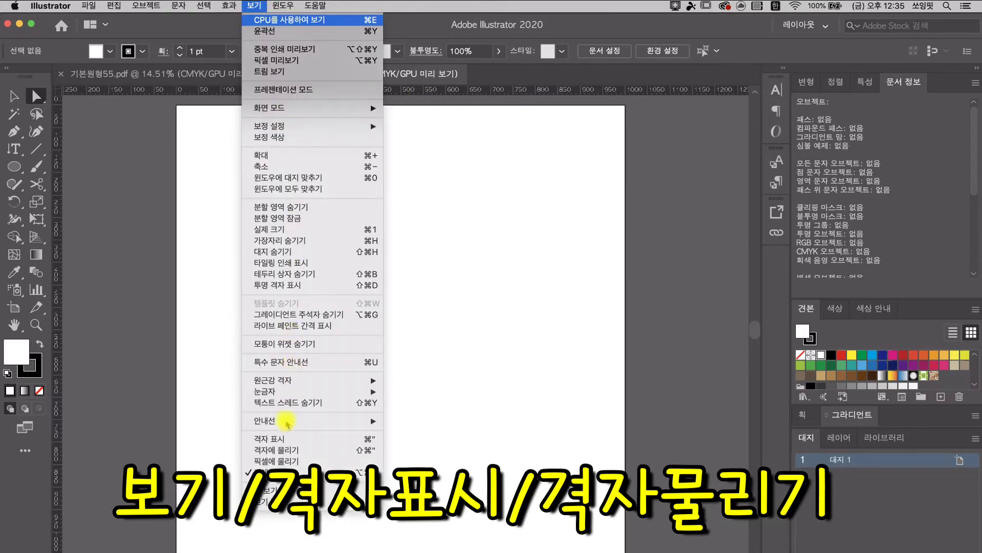
key("Down")
key("Down")
key("Down")
key("Down")
key("Down")
key("Down")
key("Down")
key("Down")
key("Down")
key("Down")
key("Down")
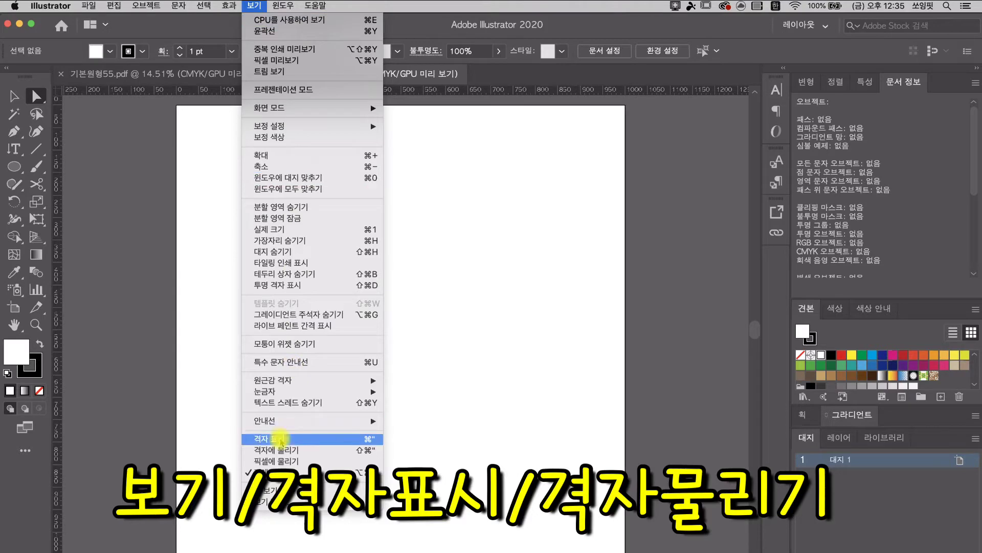
left_click(277, 439)
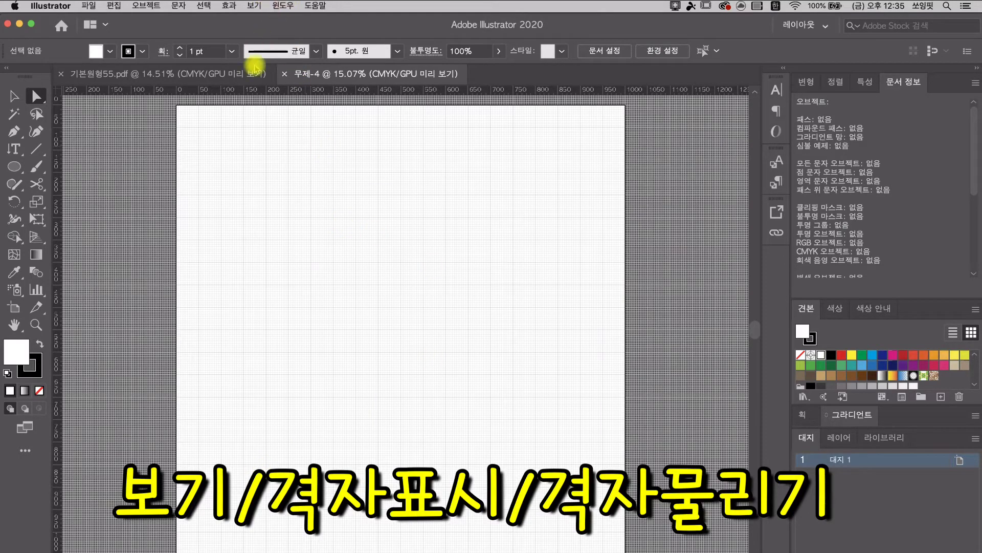
left_click(253, 5)
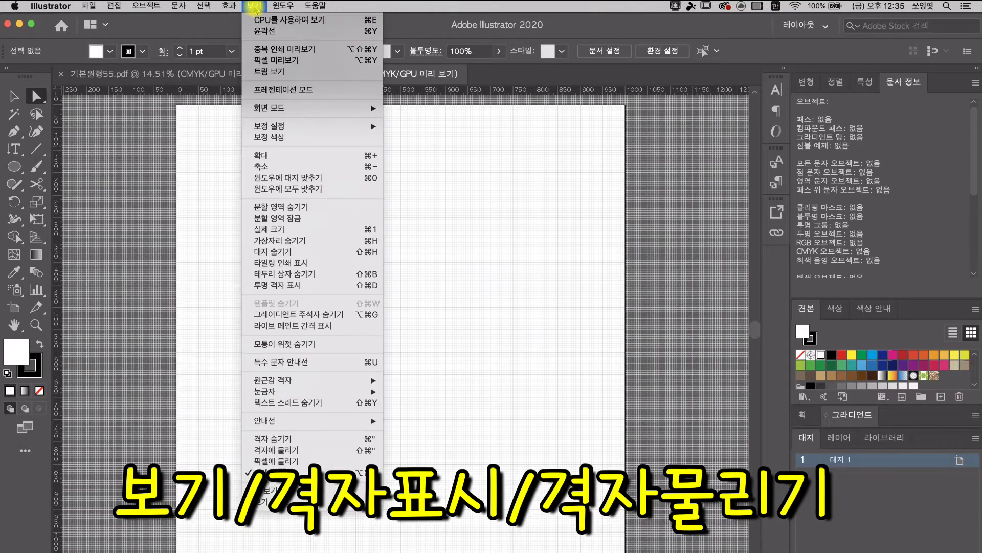
left_click(287, 450)
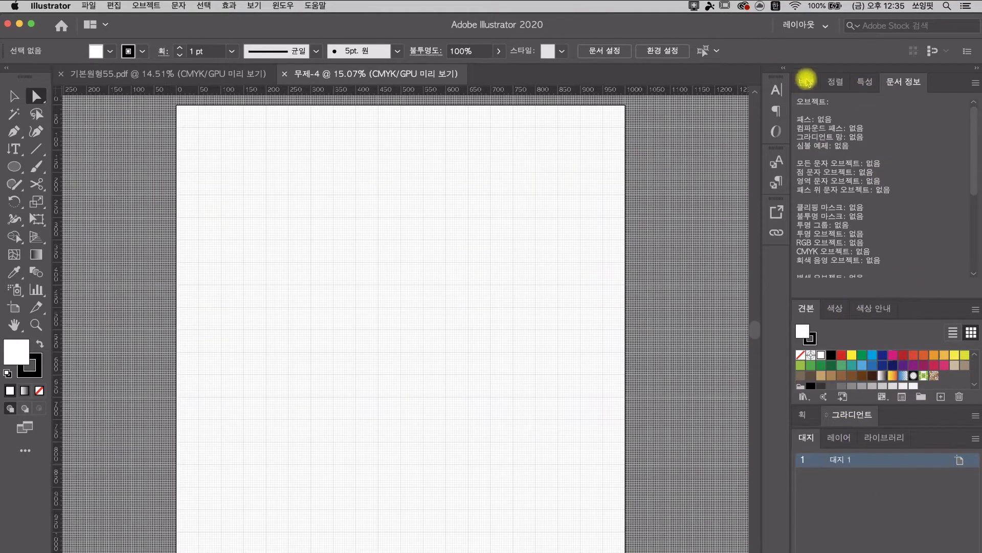
Step: Try out the Essentials Classic (필수 클래식), Essentials (필수) and Printing and Proofing (인쇄 및 보정) workspaces, and return to Layout (레이아웃)
left_click(824, 26)
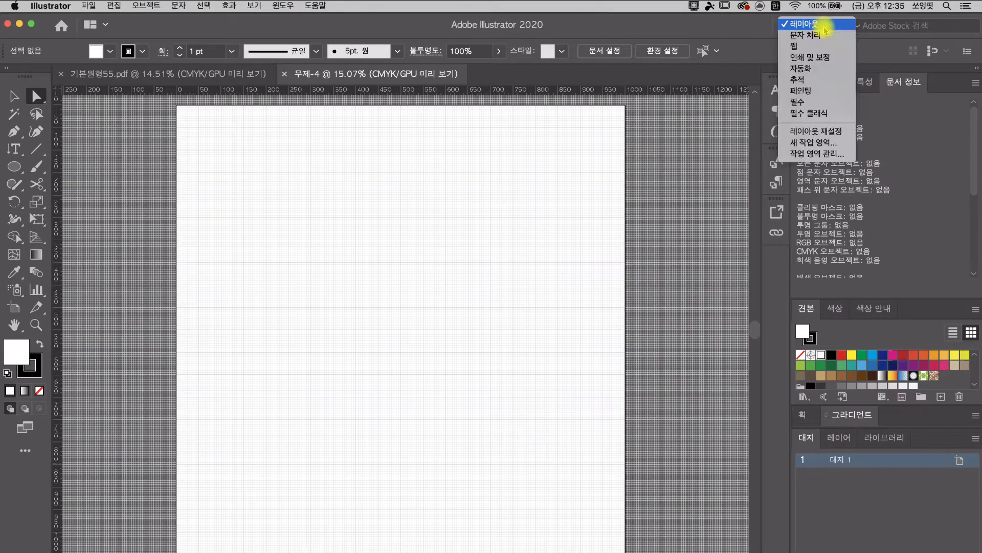
left_click(818, 112)
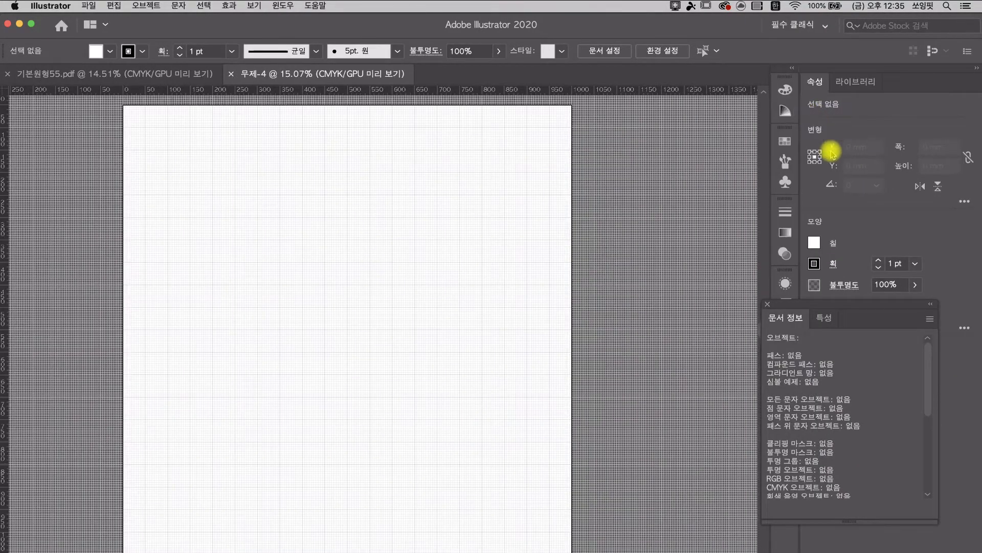
left_click(824, 29)
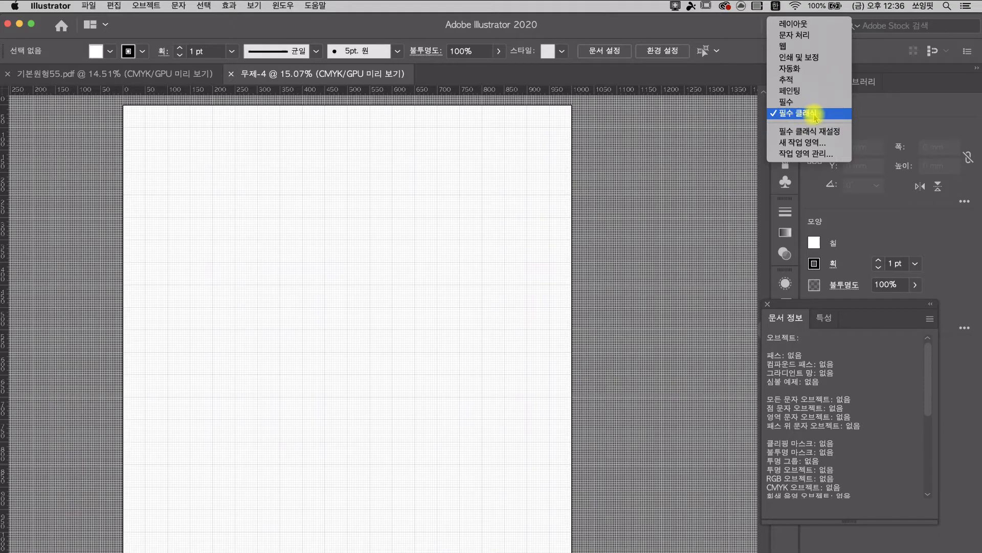
left_click(788, 102)
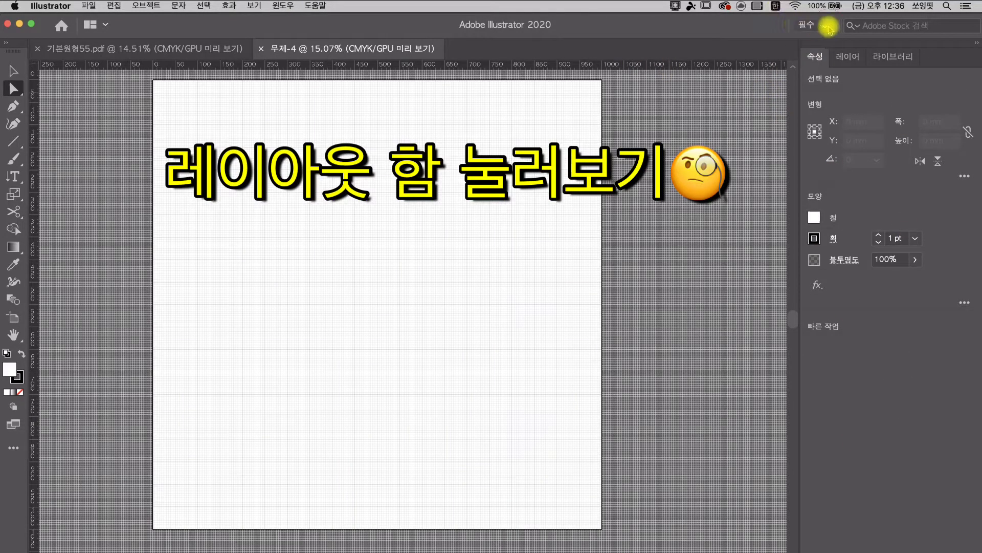
left_click(828, 27)
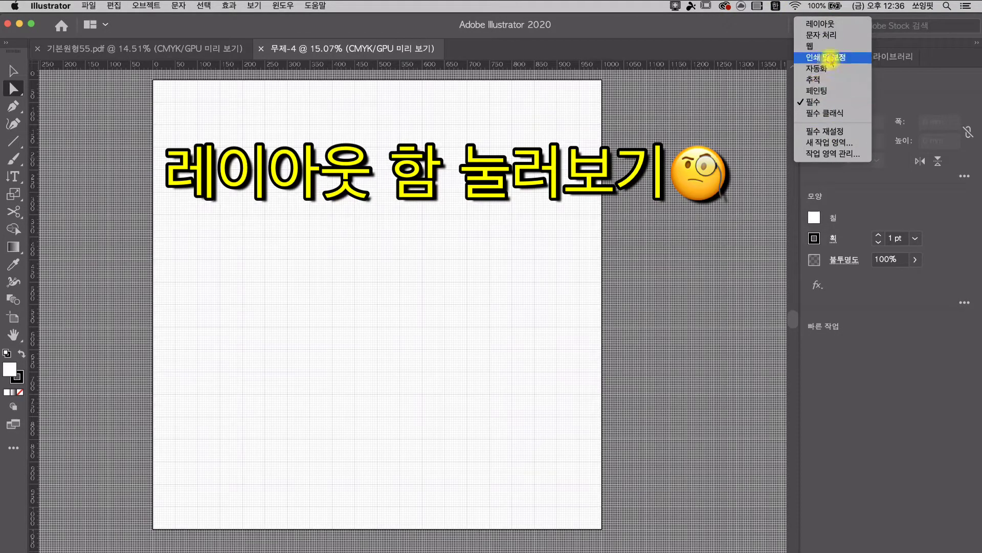
left_click(824, 59)
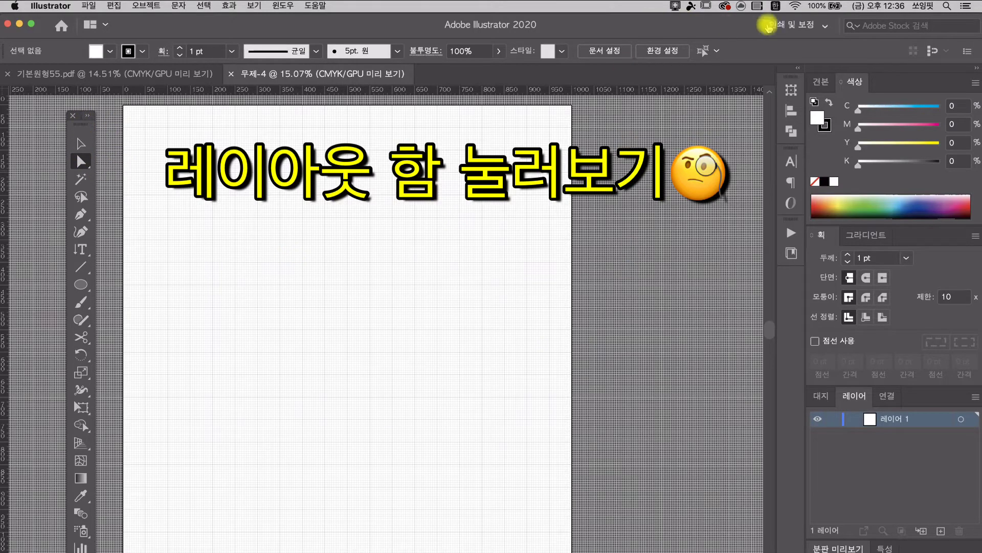
left_click(824, 28)
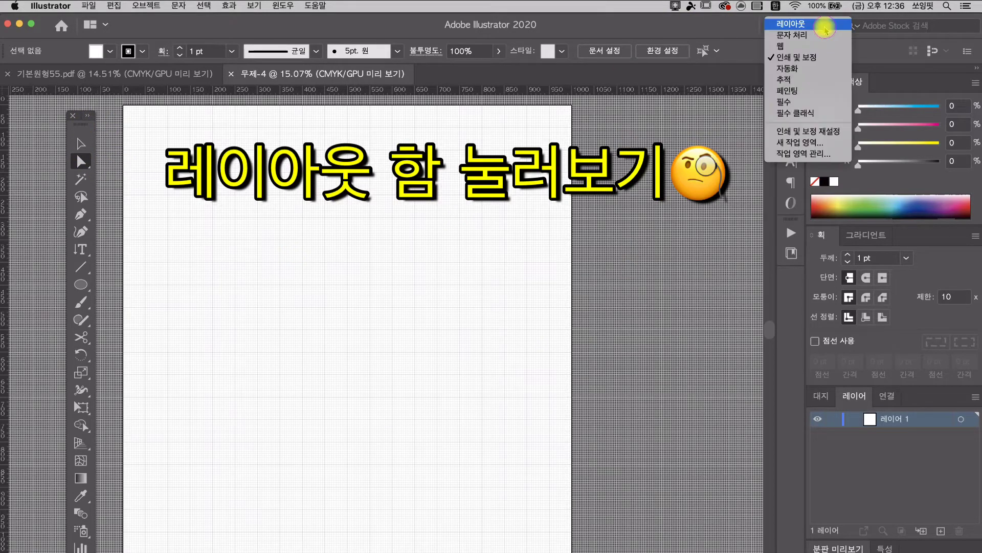
left_click(825, 28)
left_click(825, 29)
left_click(822, 24)
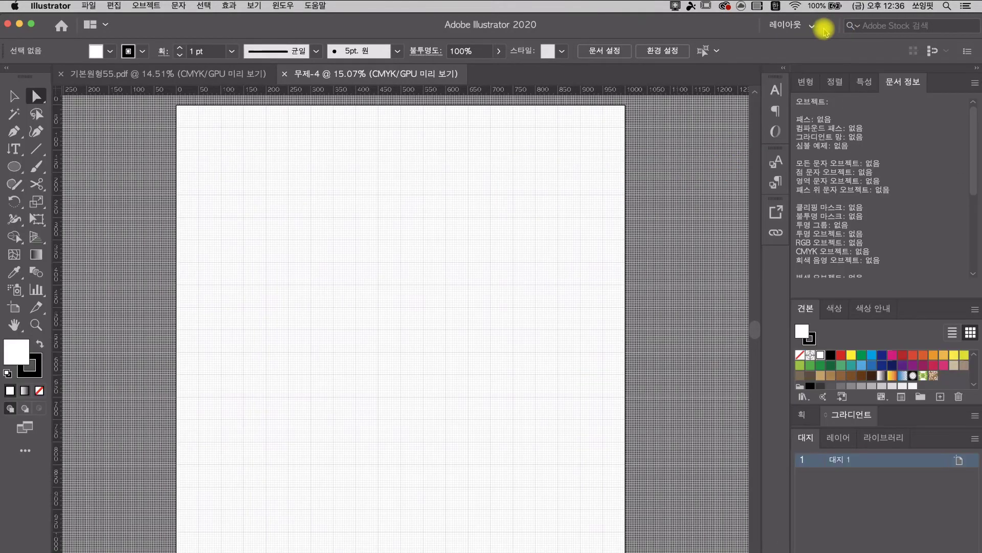
Step: Switch to the Essentials Classic (필수 클래식) workspace and dock the Advanced (고급) toolbar in two columns beside the canvas
left_click(823, 24)
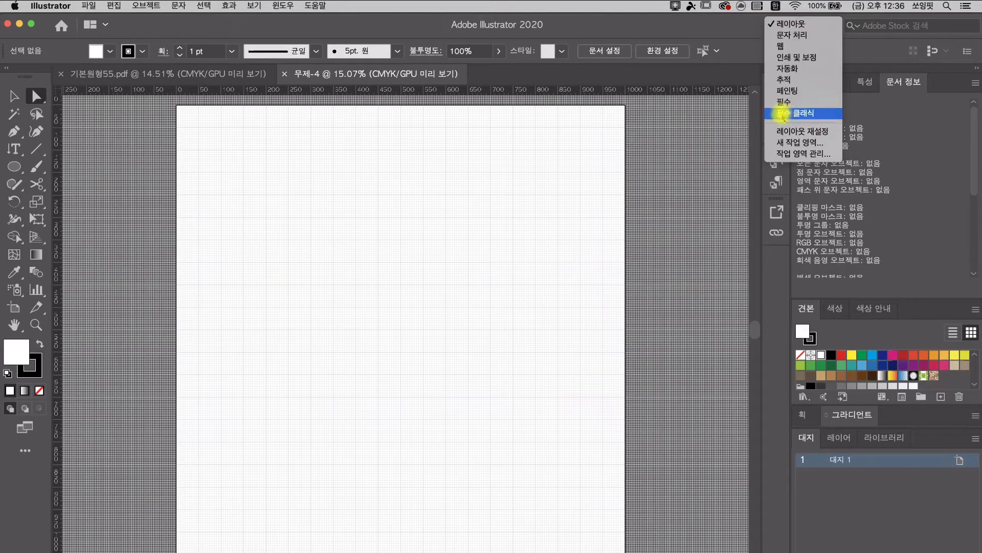
left_click(784, 114)
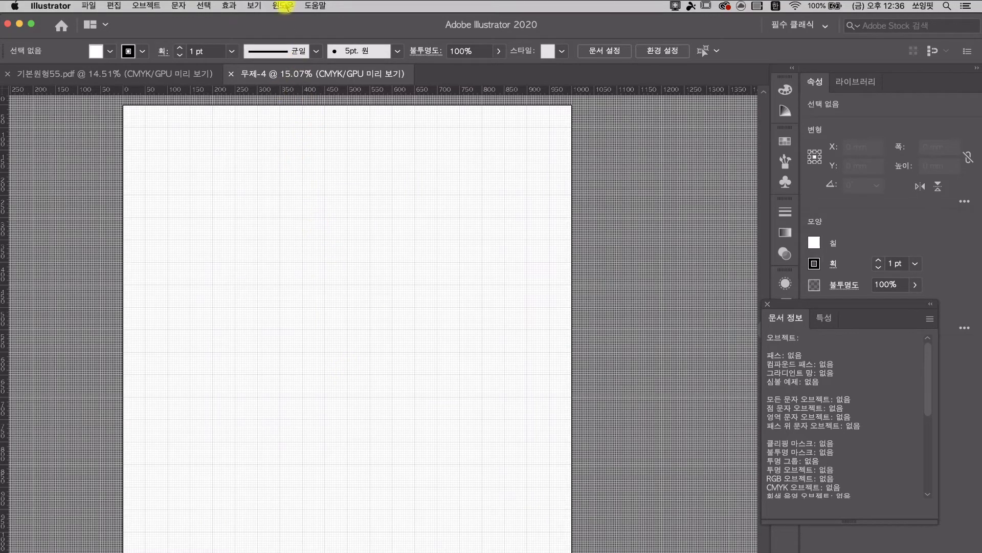
left_click(284, 5)
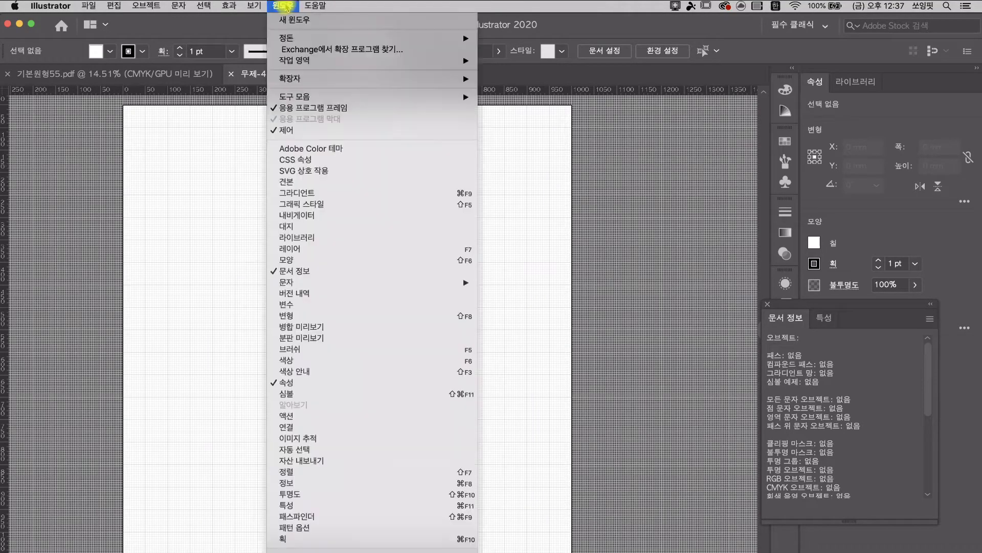
mouse_move(296, 101)
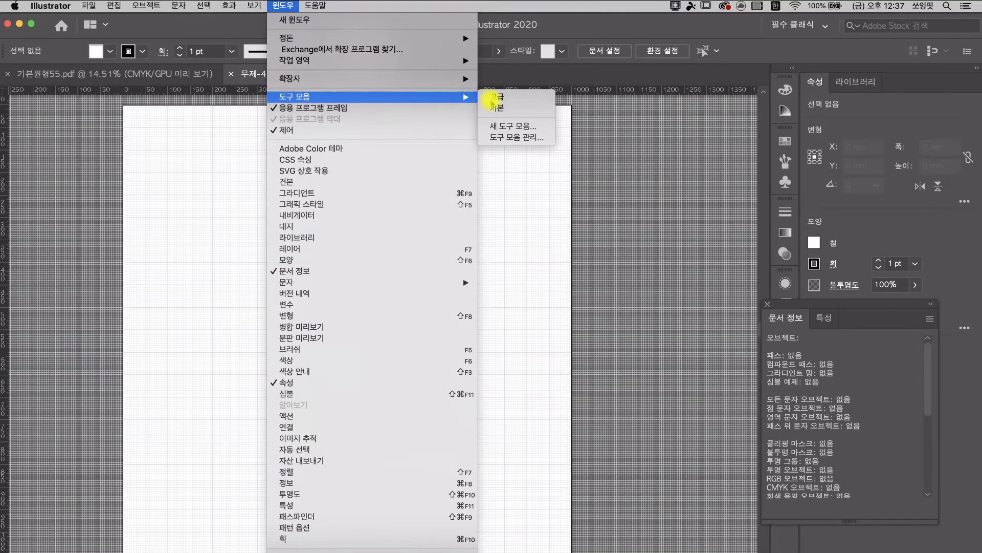
left_click(498, 96)
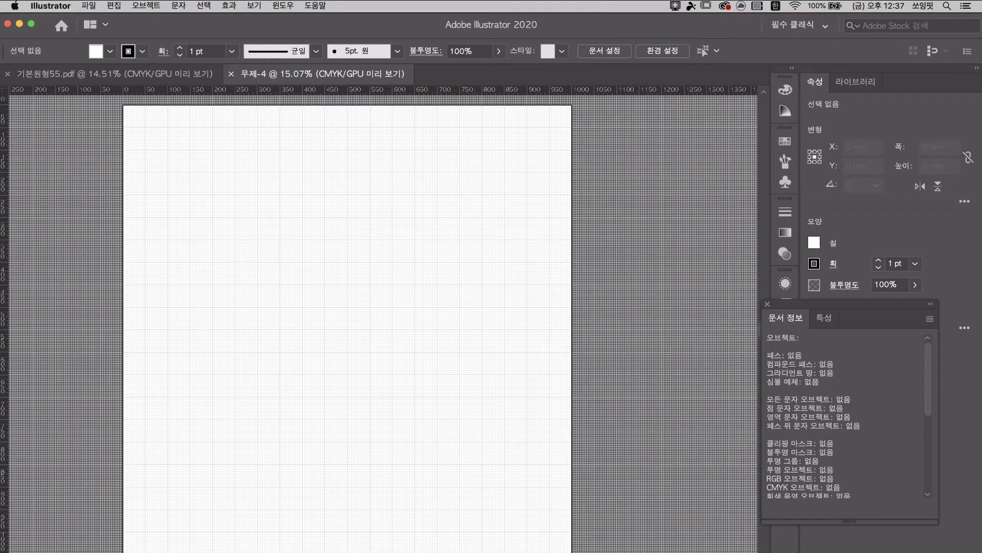
left_click_drag(114, 32, 3, 77)
left_click_drag(2, 74, 2, 81)
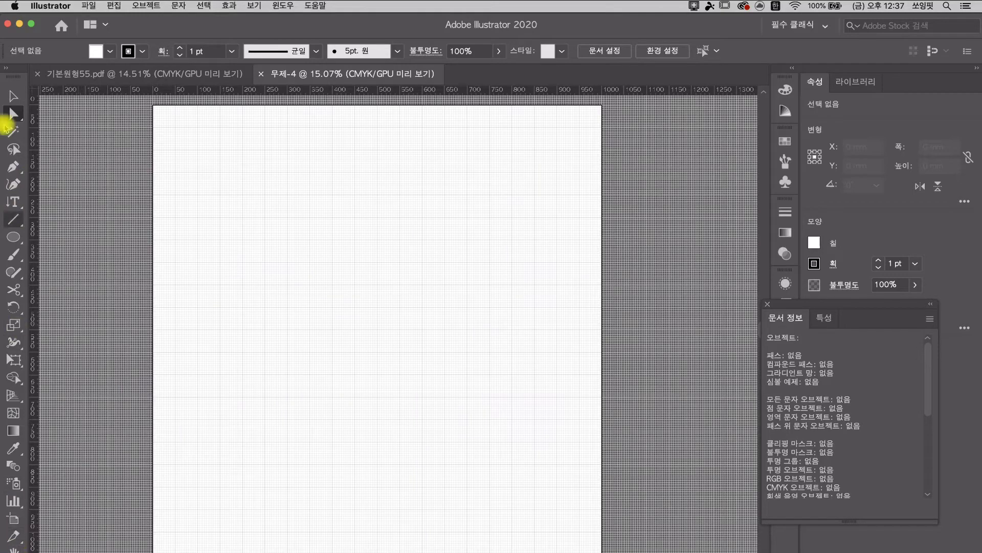
left_click(7, 69)
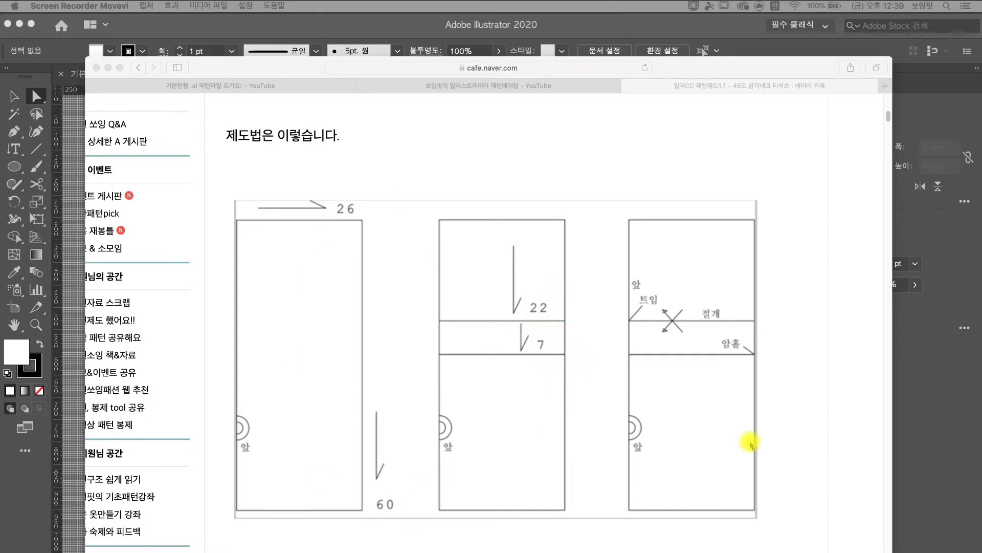
Step: Examine the drafting diagrams for the 45-degree triangle-neck T-shirt in the Naver cafe post in the browser
scroll(822, 456, "up", 5)
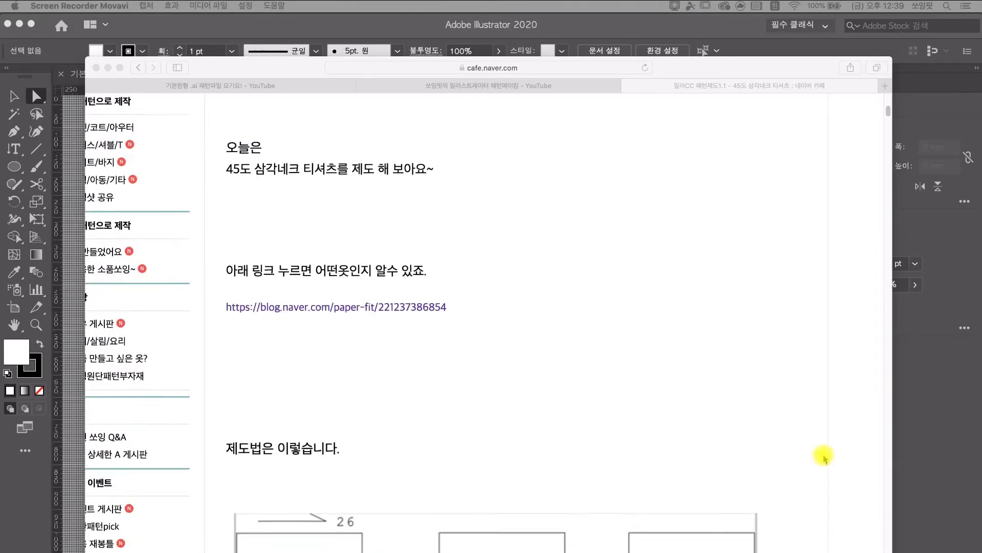
scroll(822, 458, "down", 8)
scroll(818, 457, "down", 10)
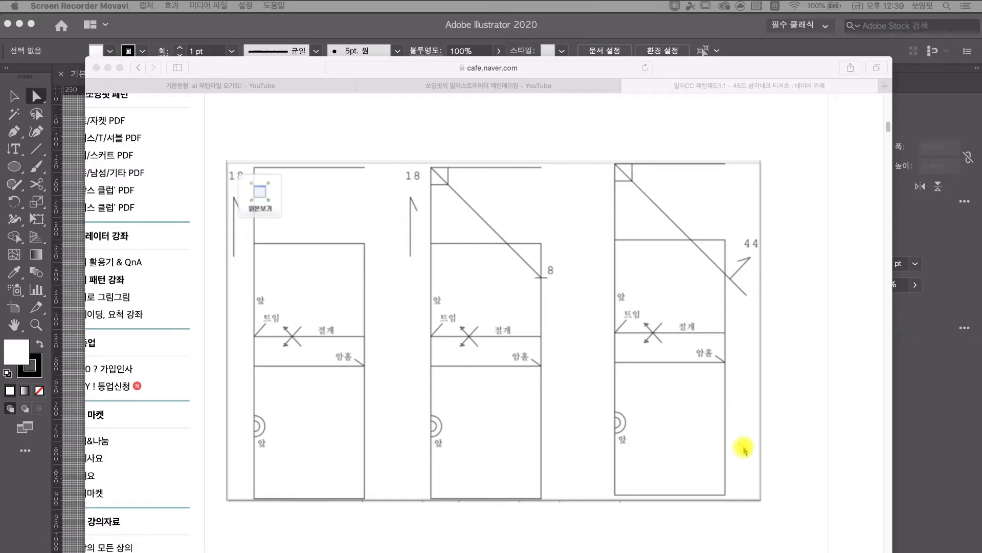
scroll(760, 478, "down", 1)
scroll(758, 460, "down", 10)
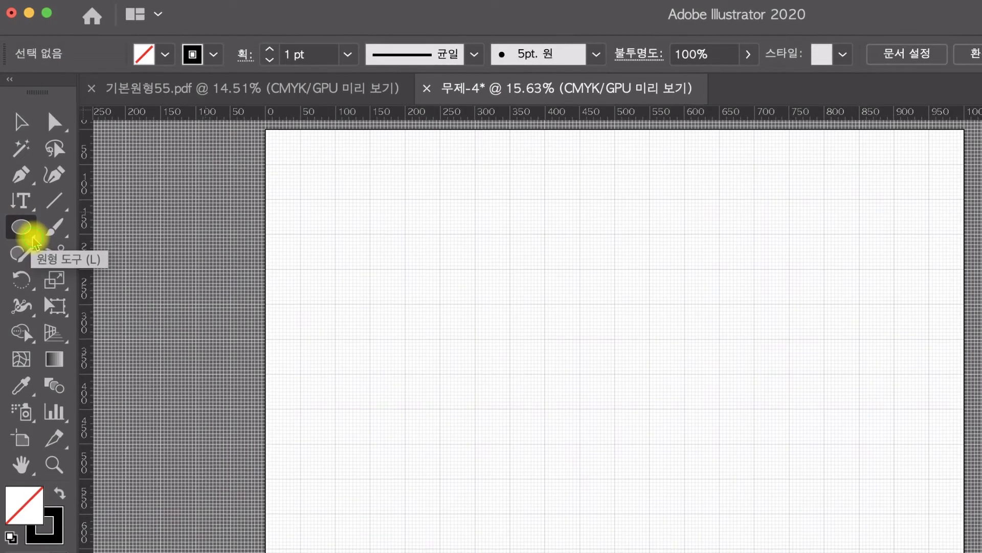
Step: Draw a rectangle 260 mm wide and 600 mm high on the artboard and give it a white fill
left_click(34, 239)
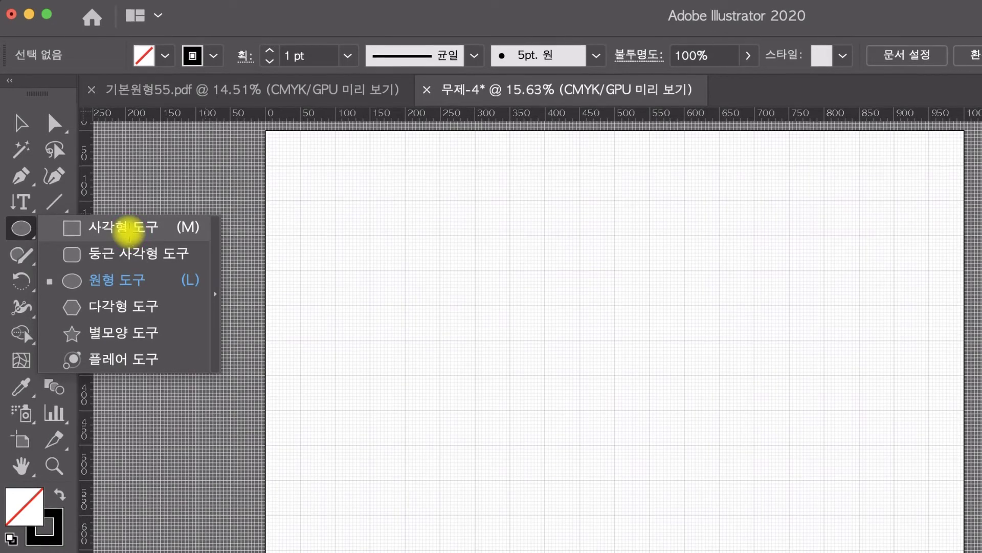
left_click(129, 236)
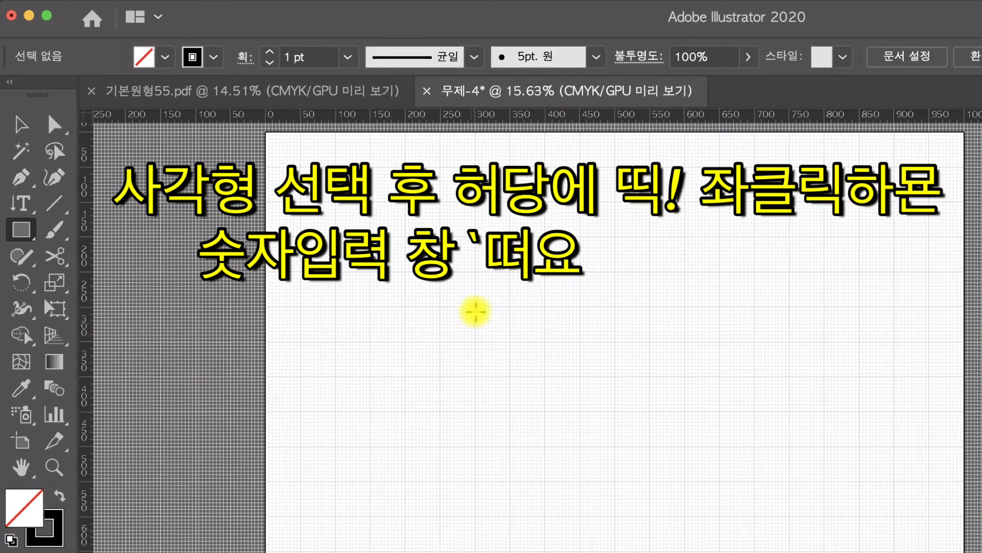
left_click(476, 308)
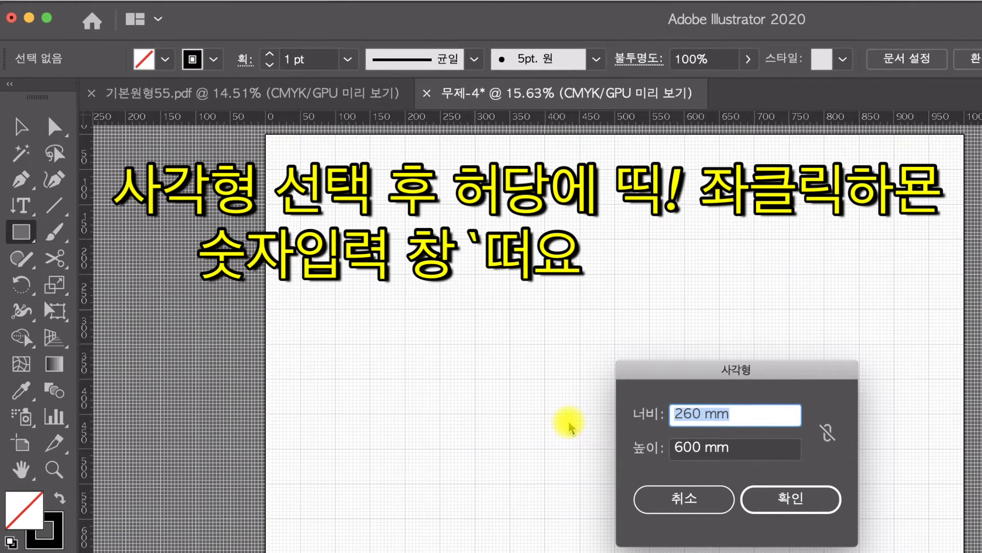
type("260")
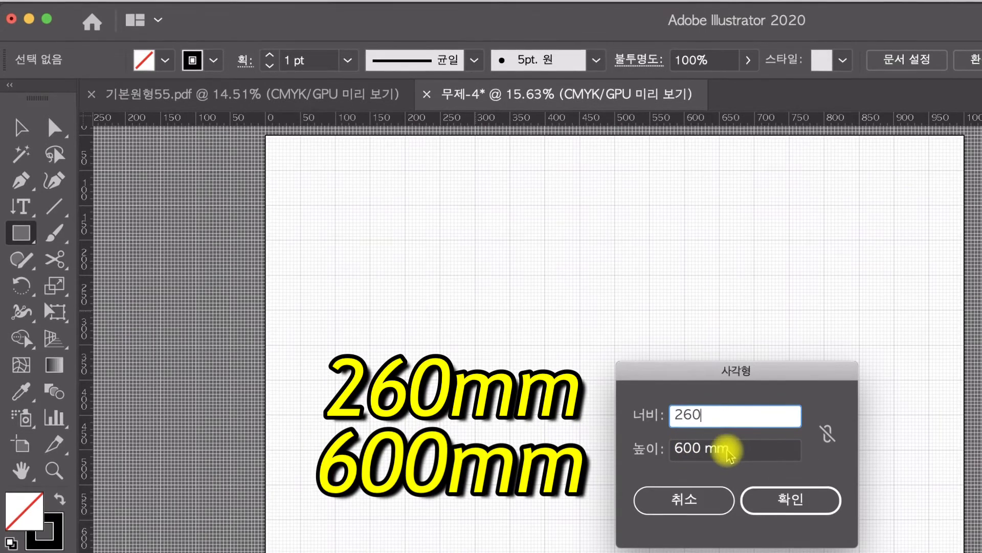
left_click(690, 449)
left_click_drag(701, 449, 650, 449)
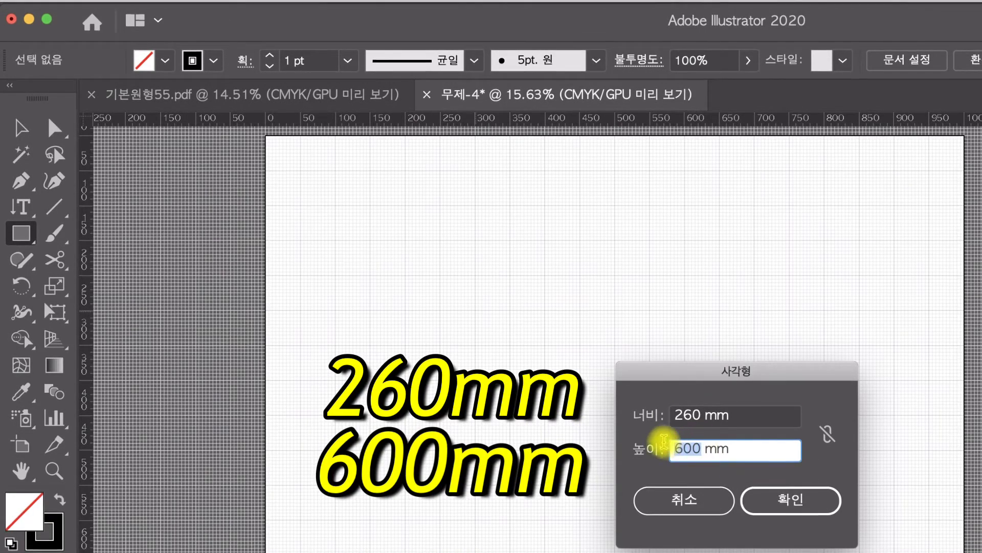
left_click(752, 454)
left_click(819, 512)
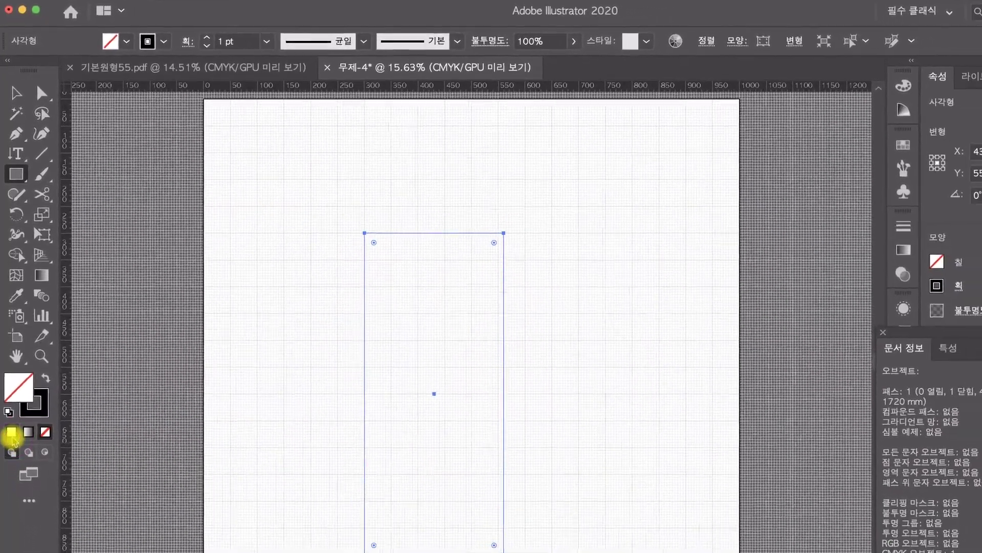
left_click(11, 444)
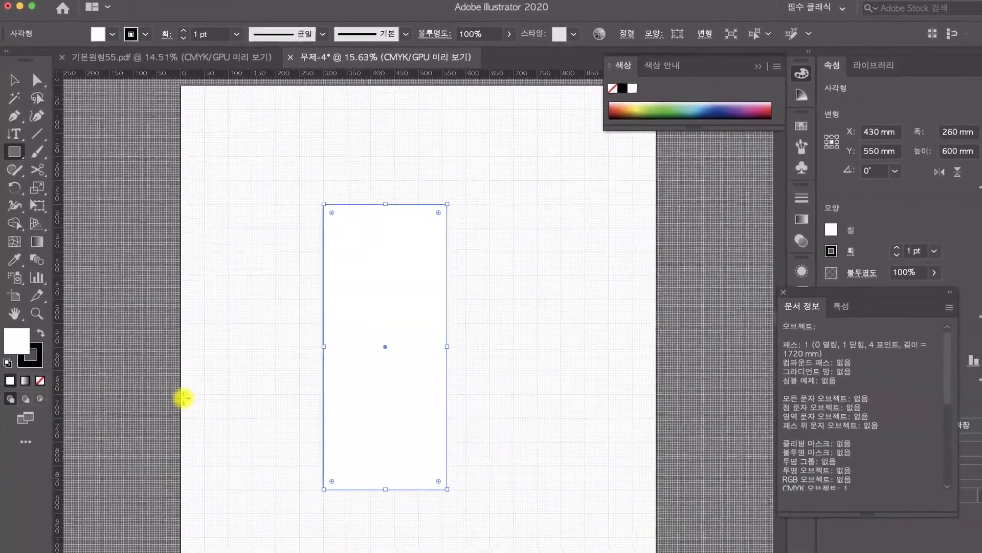
Step: Remove the white fill from the 260 x 600 mm rectangle and keep its black stroke
left_click(347, 219)
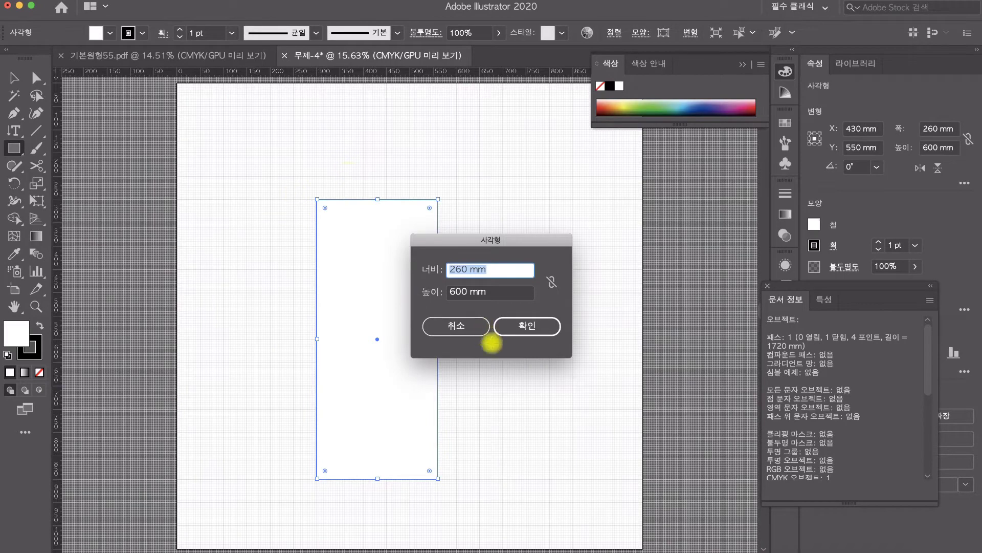
left_click(468, 330)
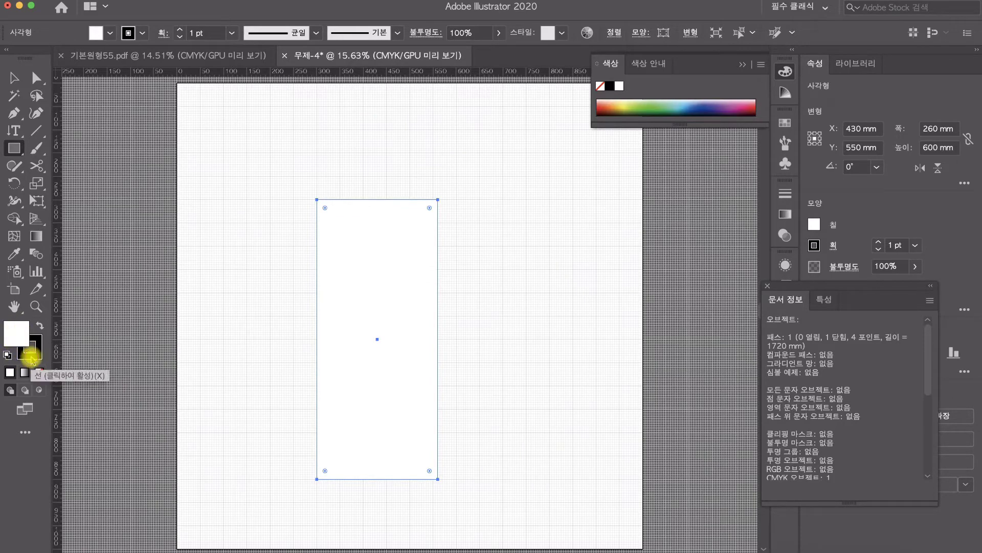
left_click(31, 352)
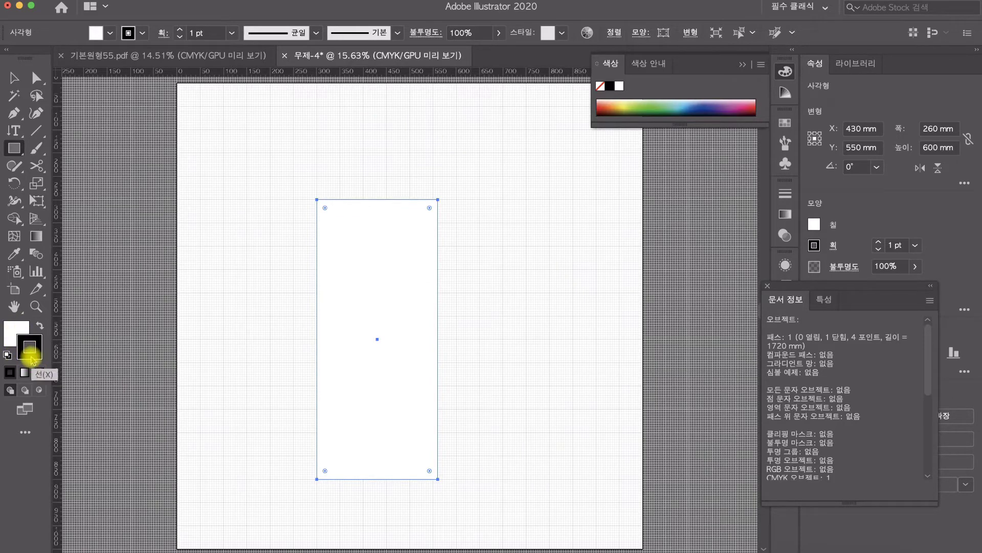
left_click(14, 332)
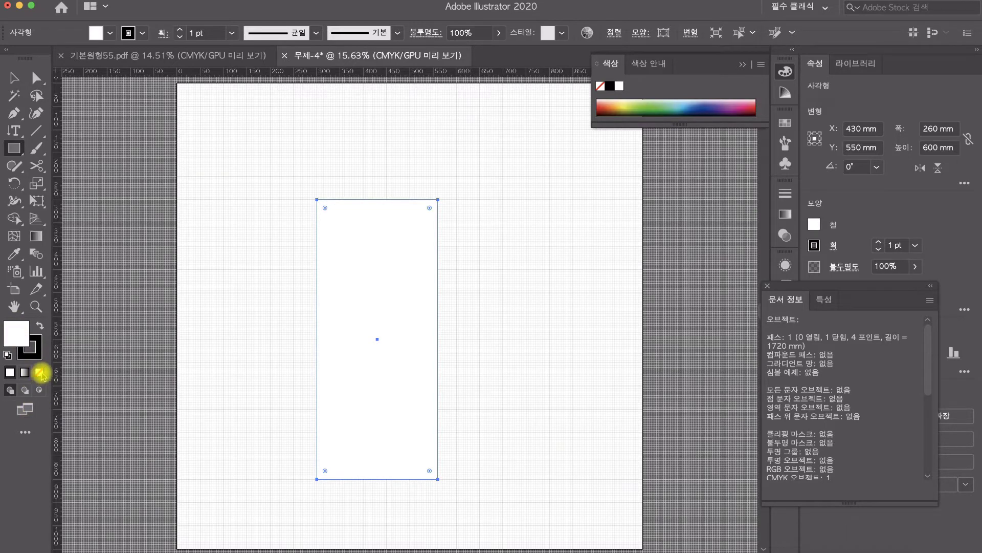
left_click(40, 374)
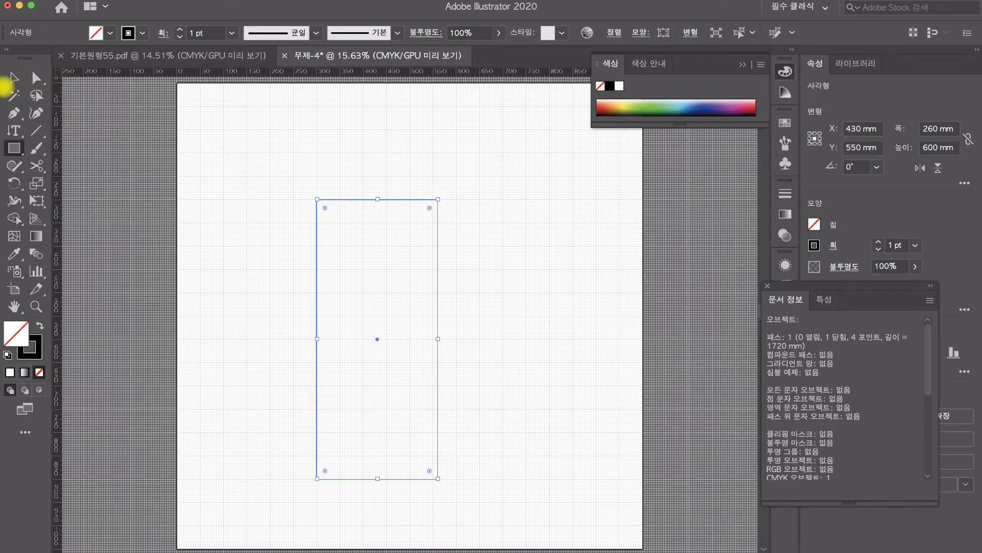
Step: Move the whole rectangle 100 mm to the right, to X 530 mm, and deselect it
left_click(36, 78)
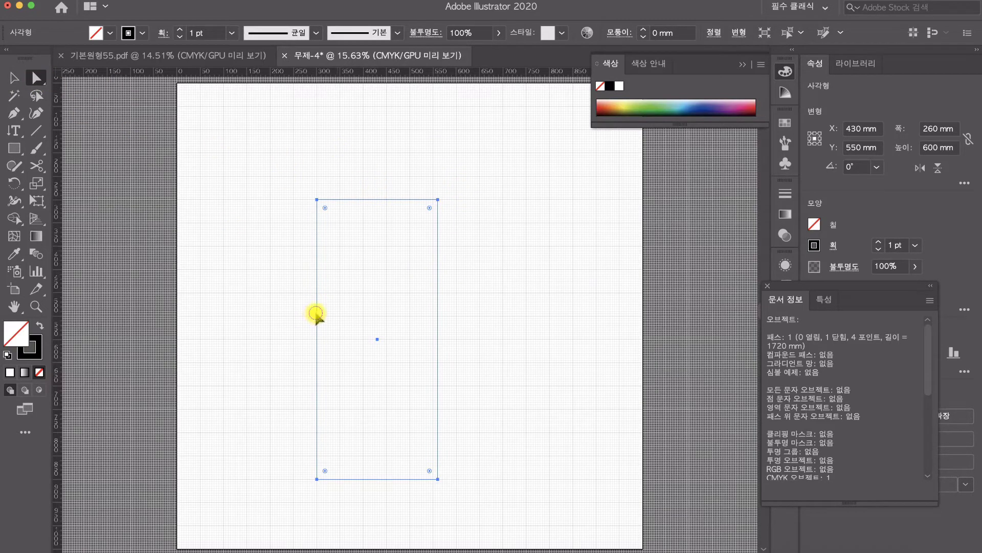
left_click_drag(317, 313, 363, 314)
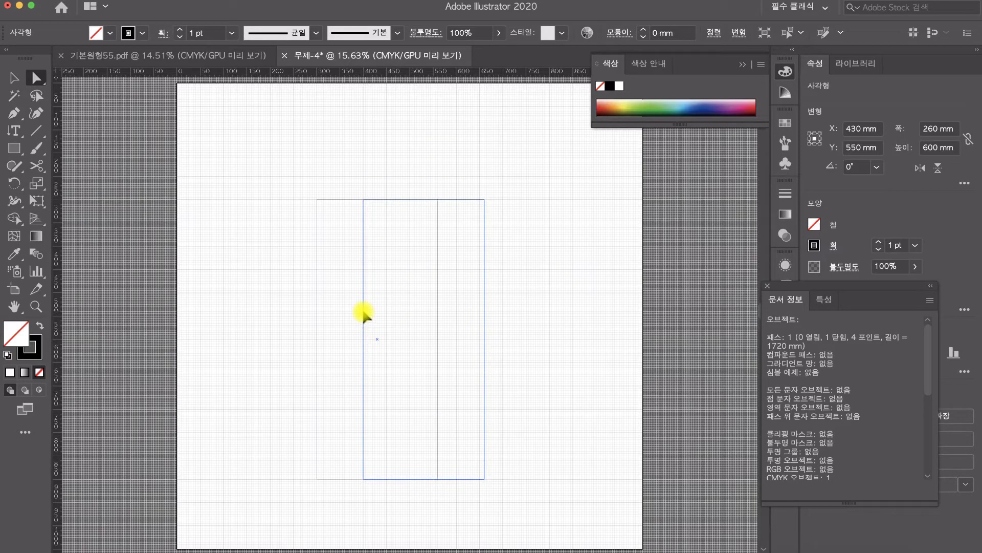
left_click_drag(364, 313, 364, 313)
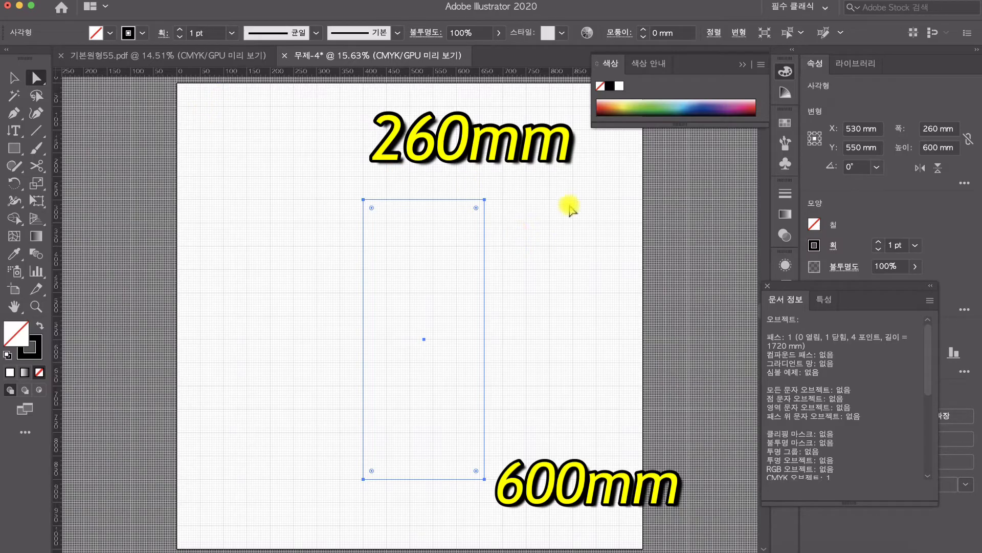
left_click(547, 233)
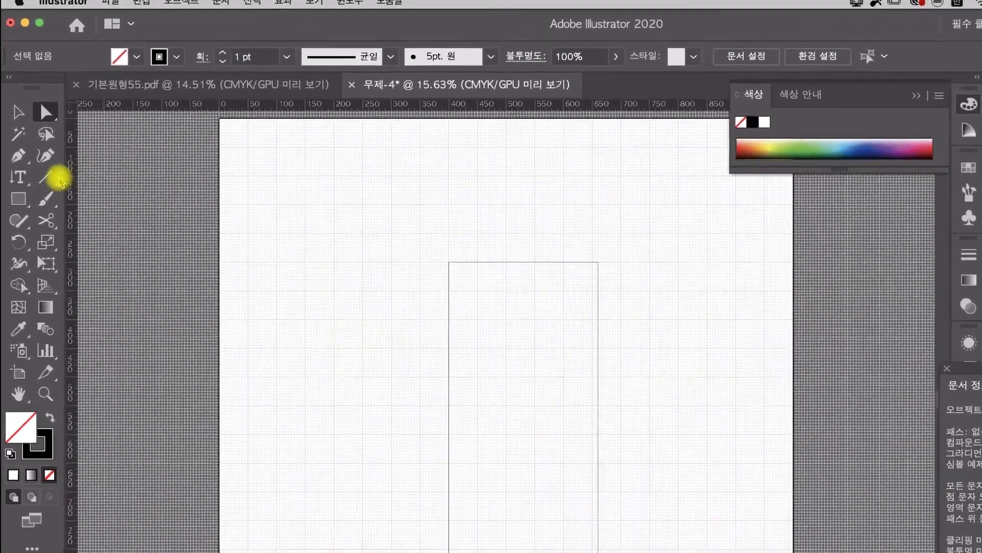
Step: Switch from the Line Segment tool (선분 도구) to the Arc tool (호 도구) and back to the Line Segment tool
left_click(51, 177)
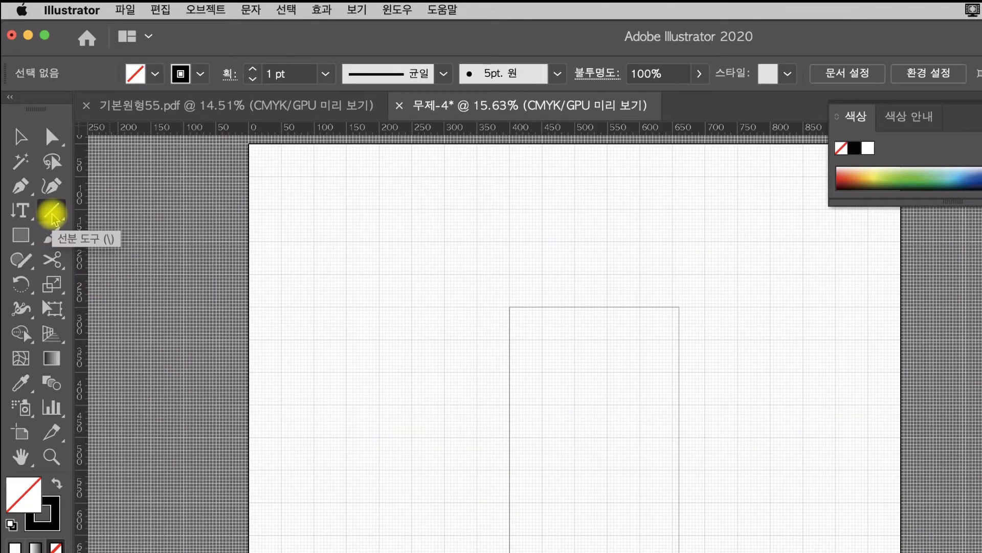
left_click(55, 215)
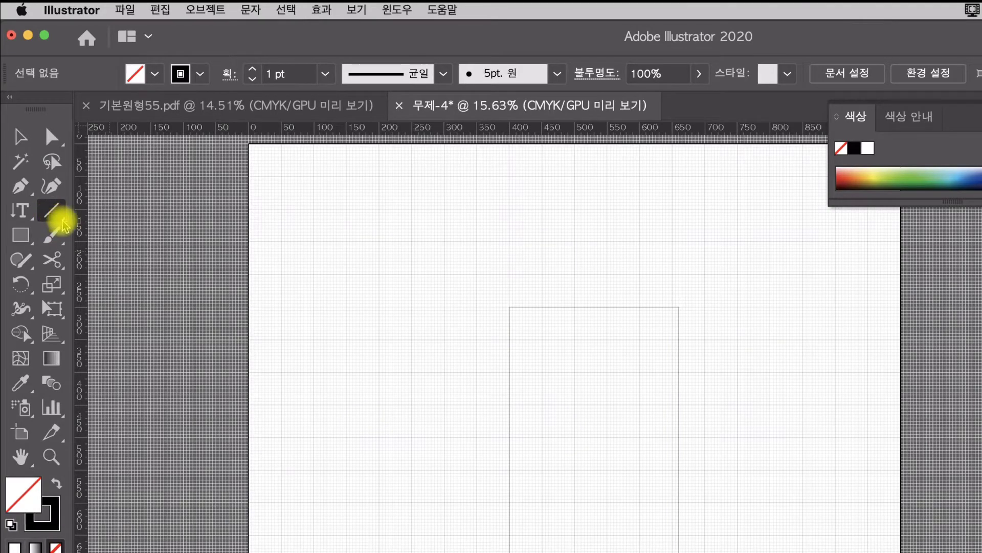
left_click_drag(62, 220, 142, 237)
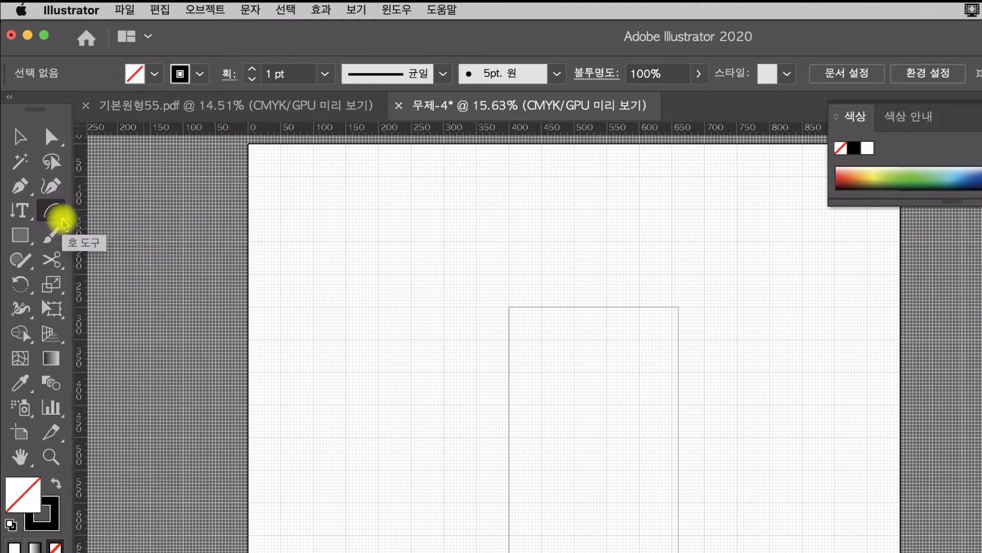
left_click_drag(63, 222, 136, 211)
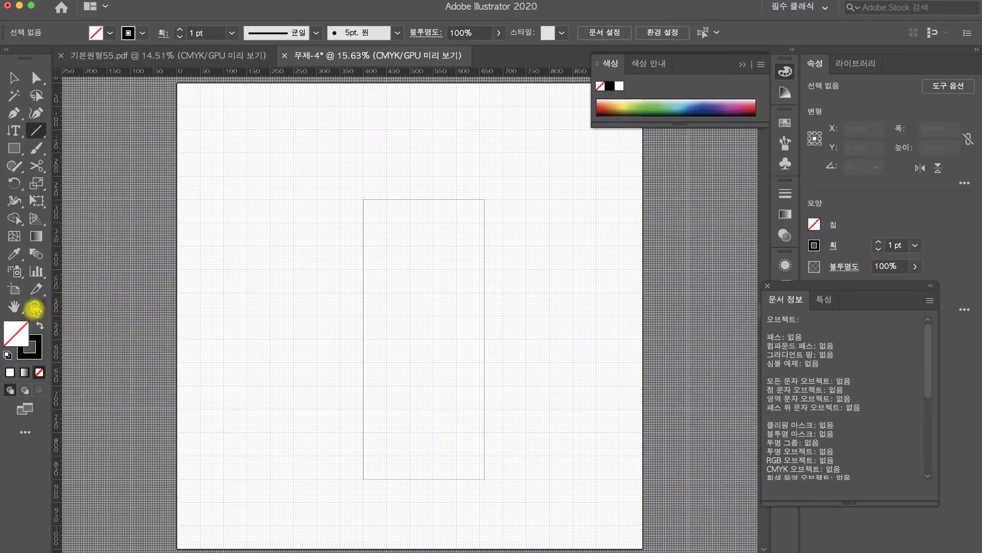
Step: Start a line segment at the rectangle's upper-left corner and set its angle to 270°
left_click(35, 307)
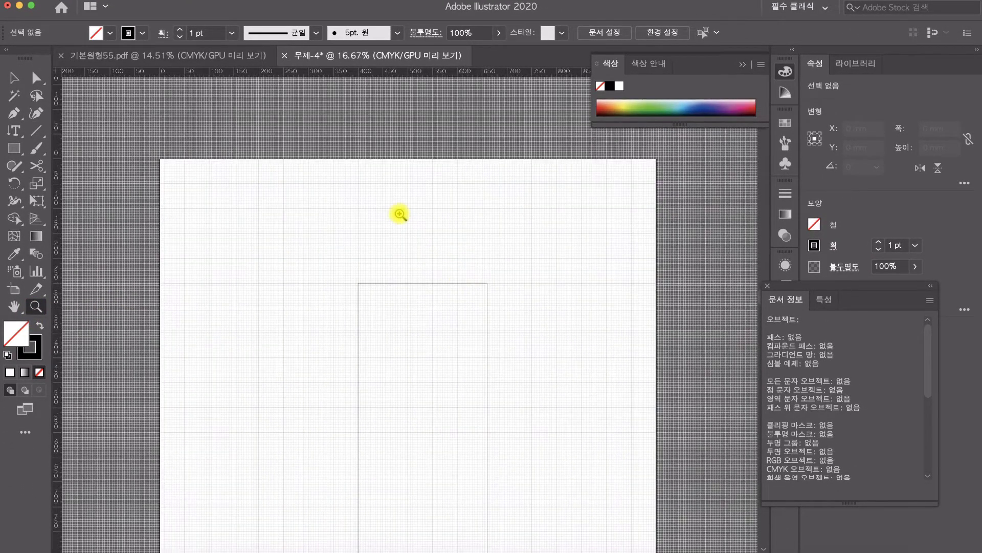
left_click(460, 341)
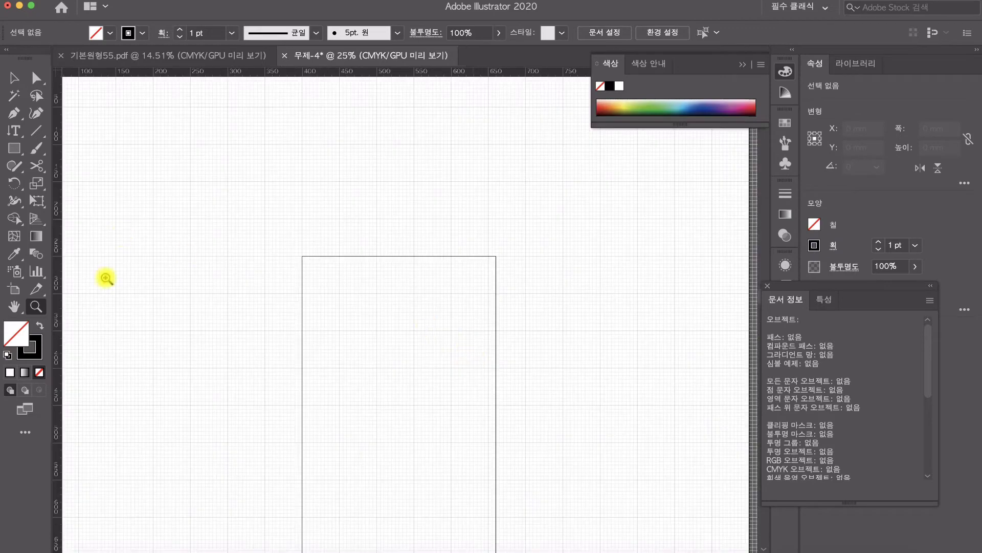
left_click(34, 133)
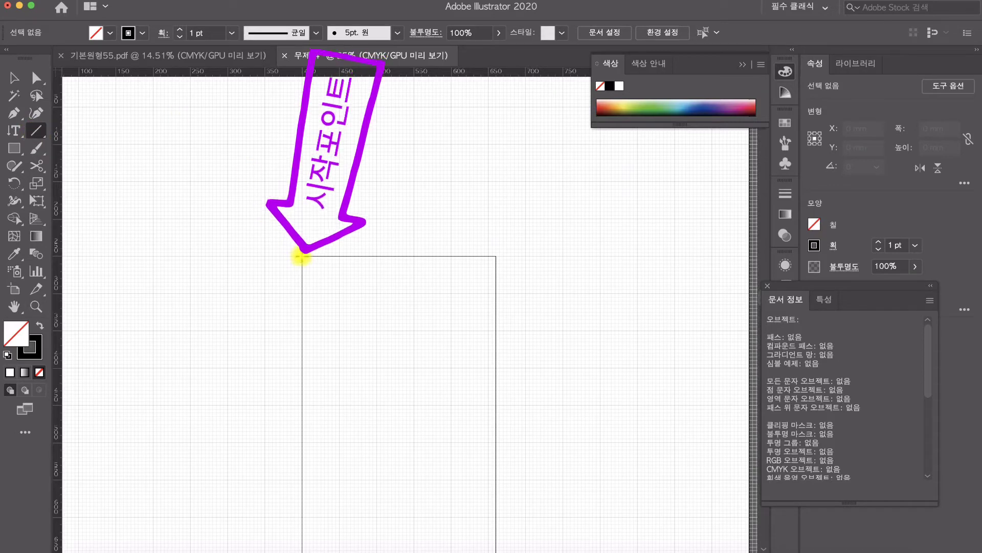
left_click(301, 255)
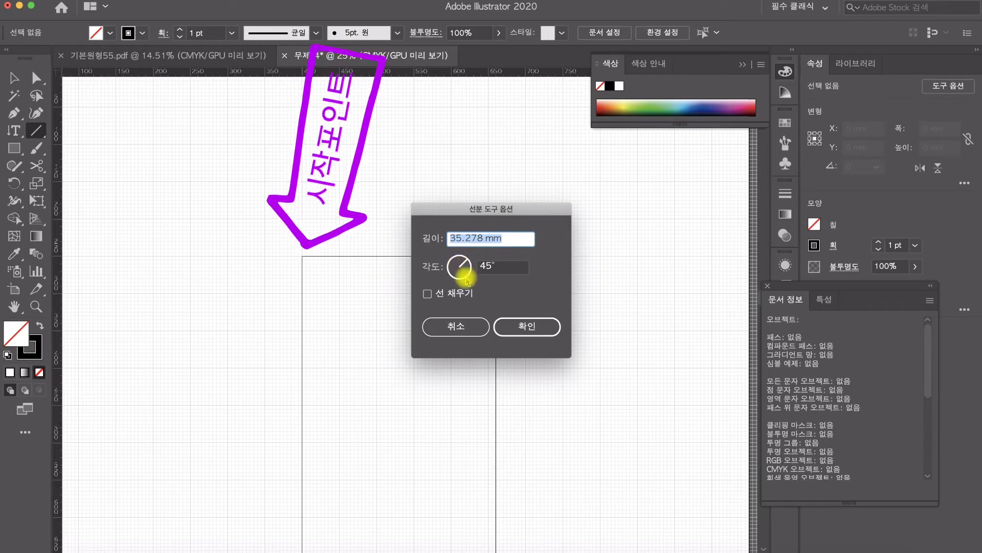
left_click(466, 263)
mouse_move(467, 270)
left_mouse_down()
mouse_move(440, 269)
mouse_move(450, 248)
mouse_move(451, 268)
mouse_move(467, 281)
mouse_move(456, 280)
mouse_move(468, 278)
left_mouse_up()
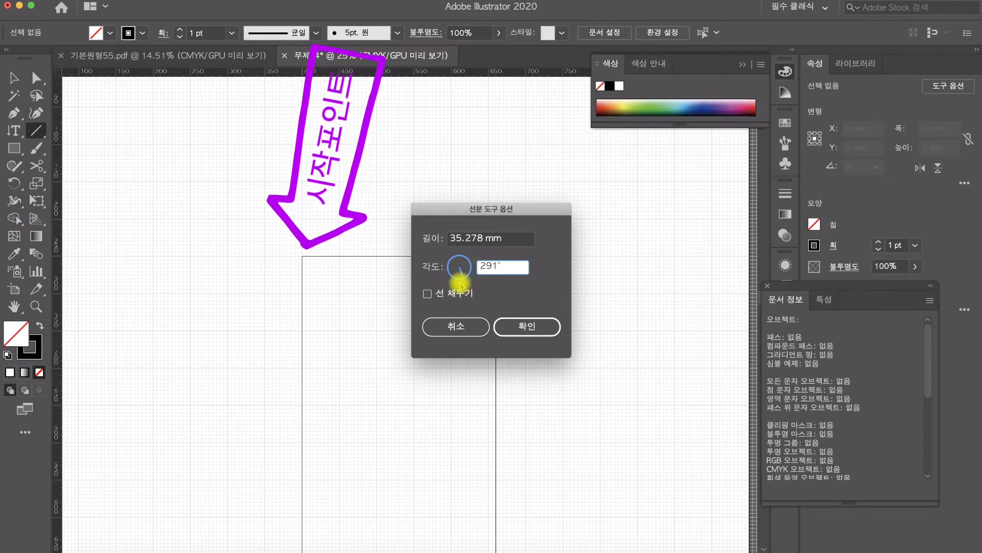
left_click_drag(467, 272, 462, 284)
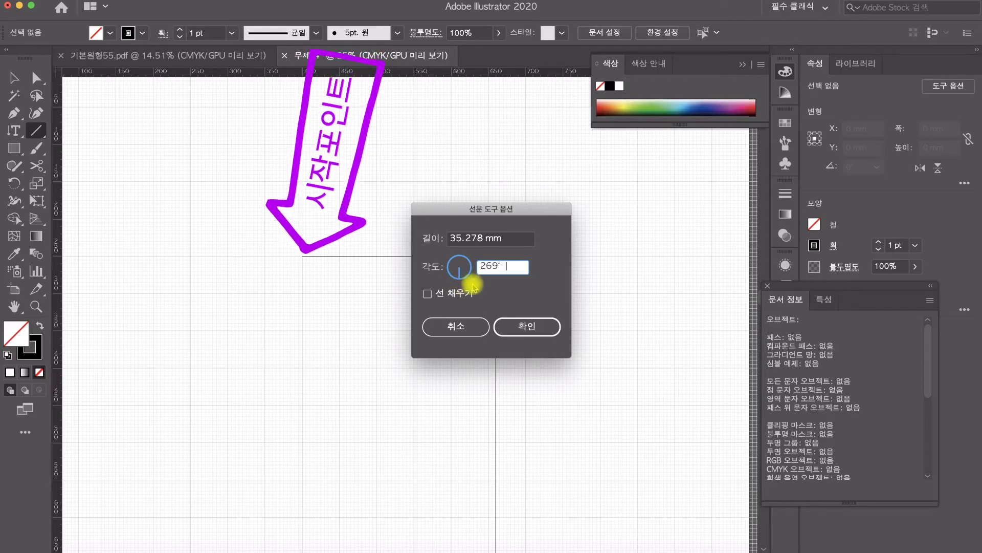
left_click(503, 271)
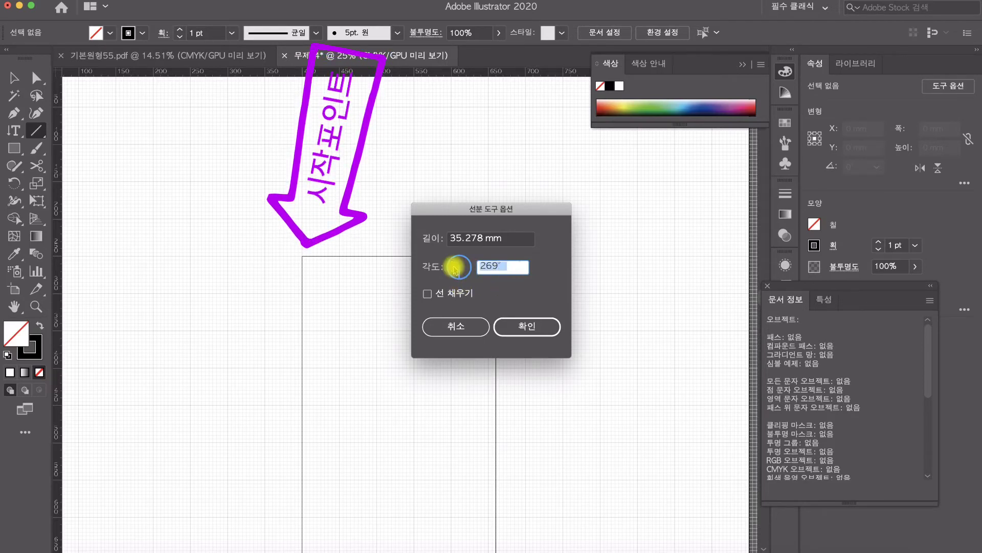
type("27")
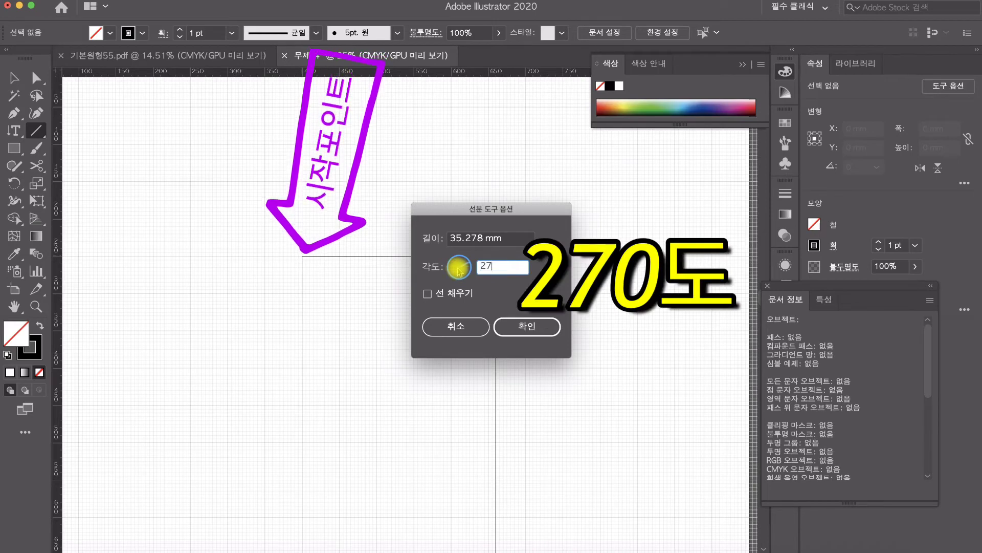
type("0")
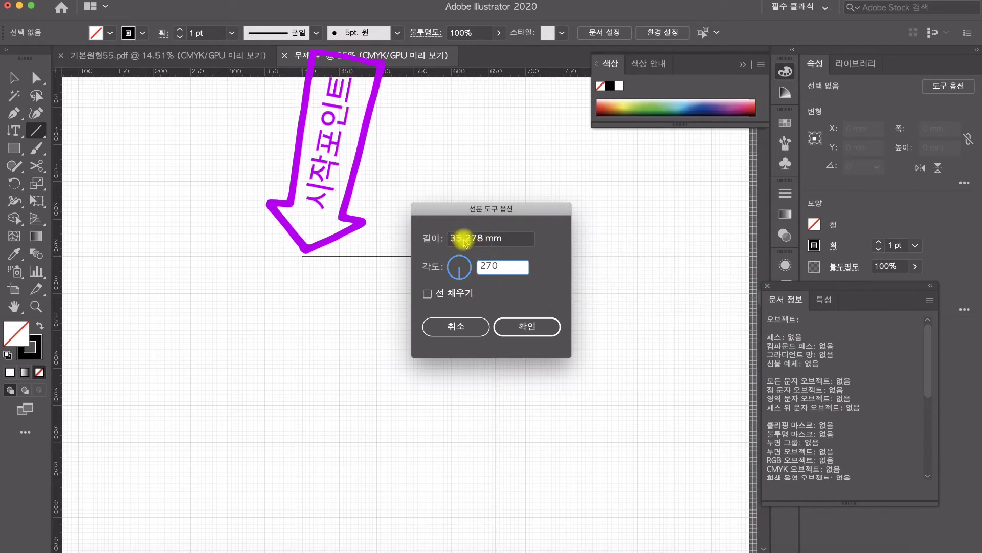
Step: Set the line segment's length to 220 mm and create it along the rectangle's left edge
left_click(513, 241)
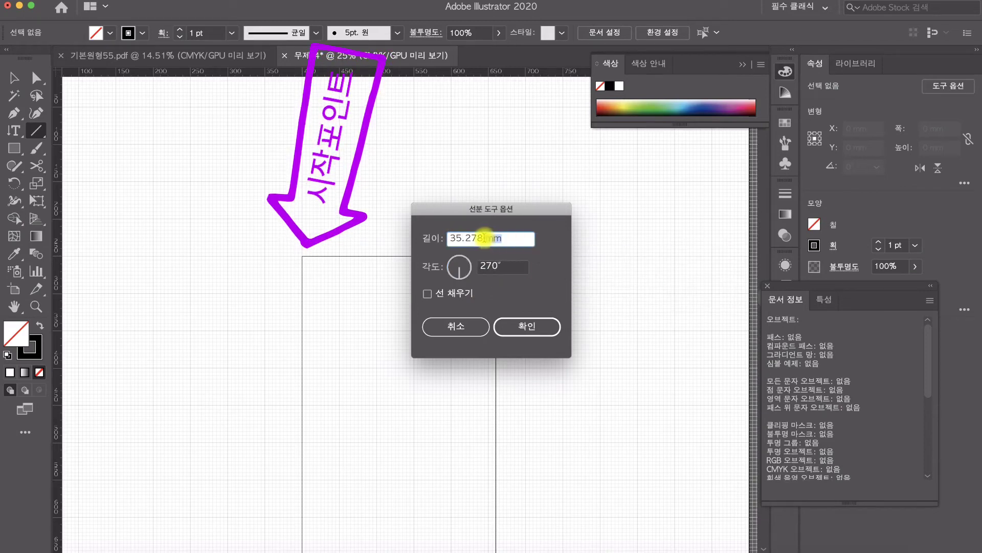
left_click_drag(483, 238, 438, 236)
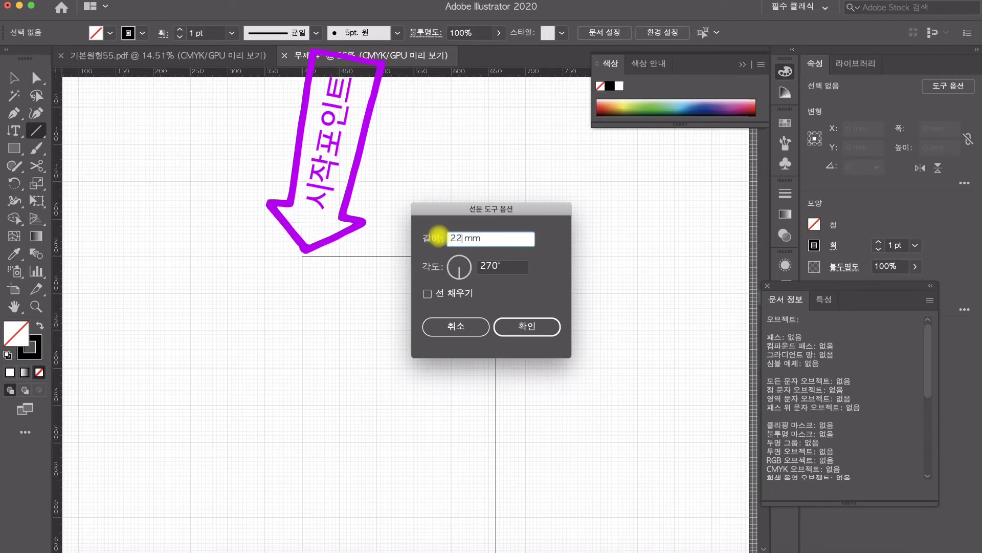
type("220")
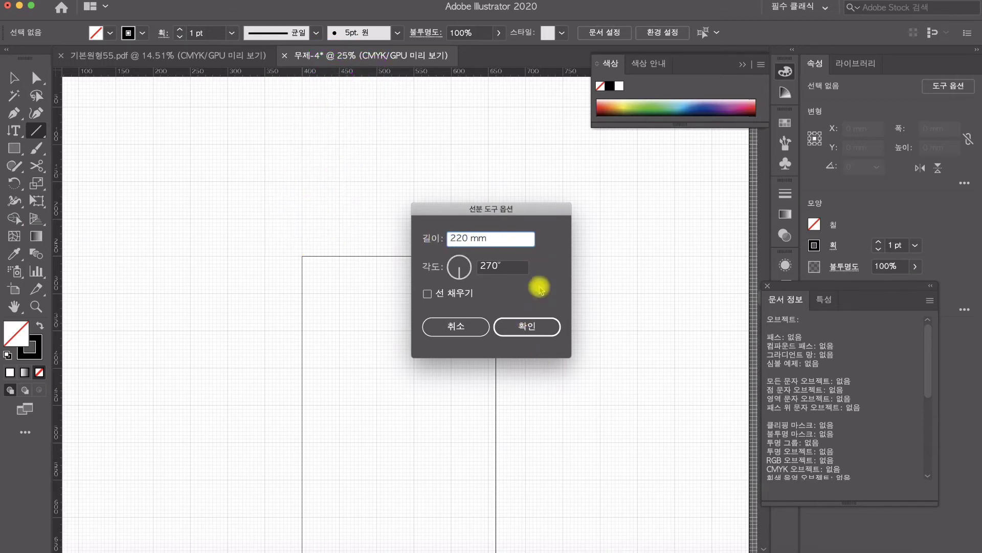
left_click(523, 327)
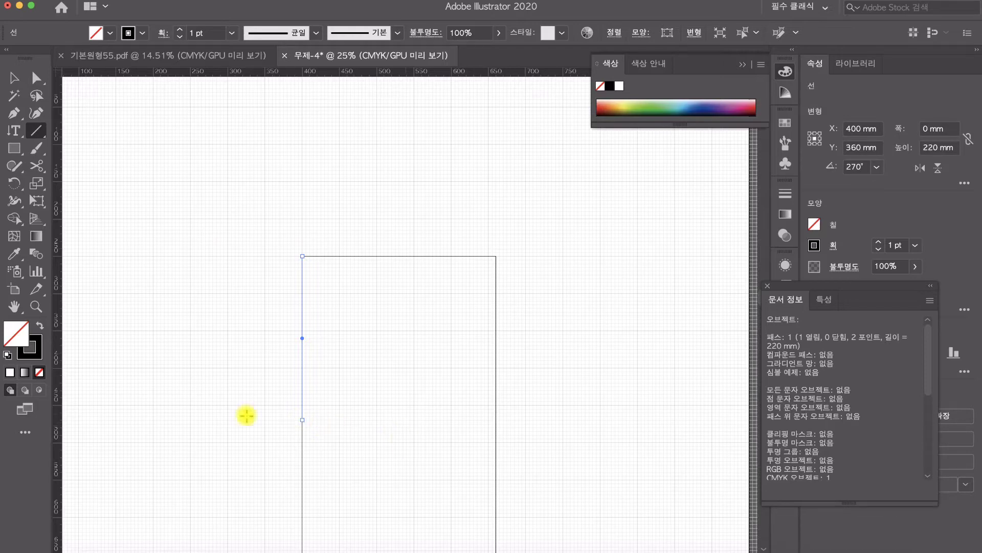
Step: Extend the 220 mm line from its lower end with a horizontal Pen segment to the rectangle's right edge, and end the path
left_click(14, 112)
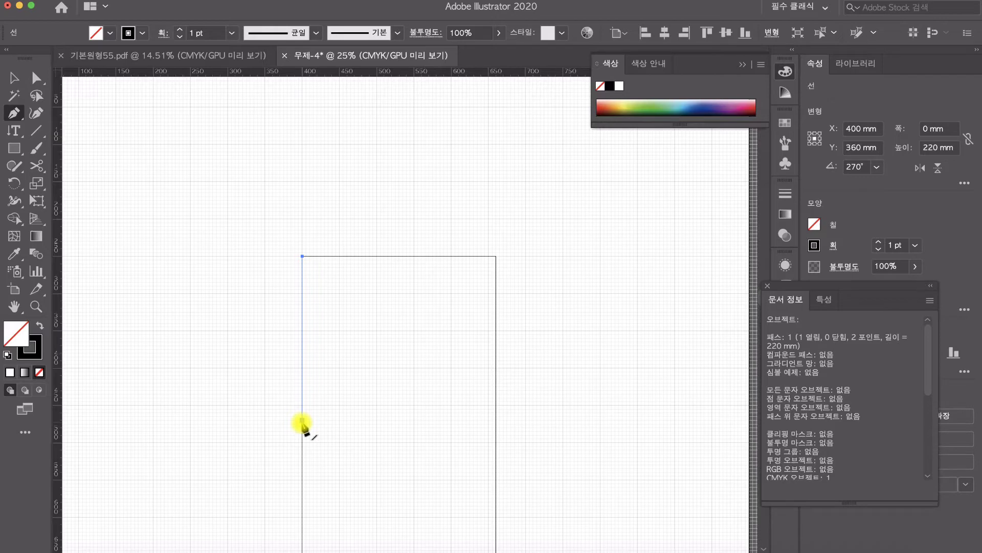
left_click(303, 420)
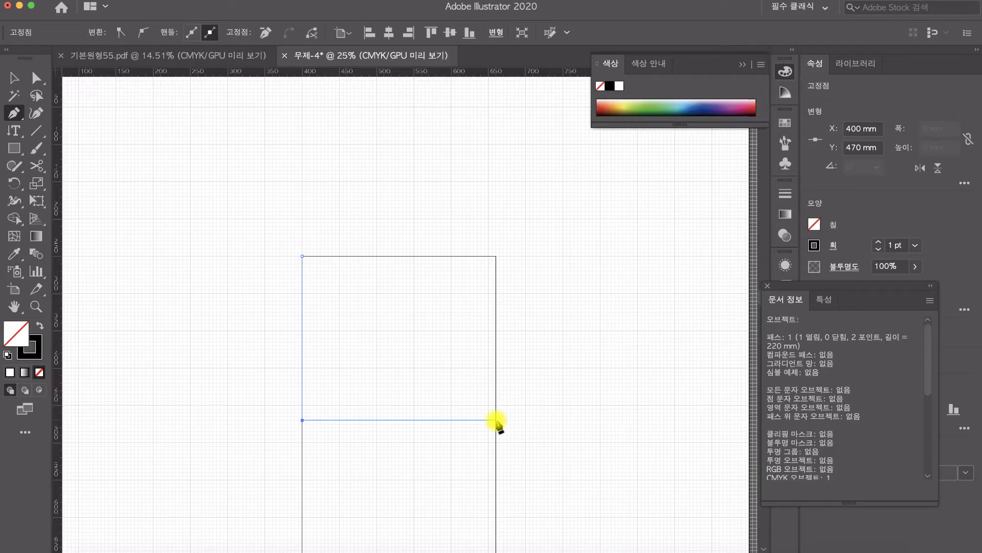
left_click(496, 421)
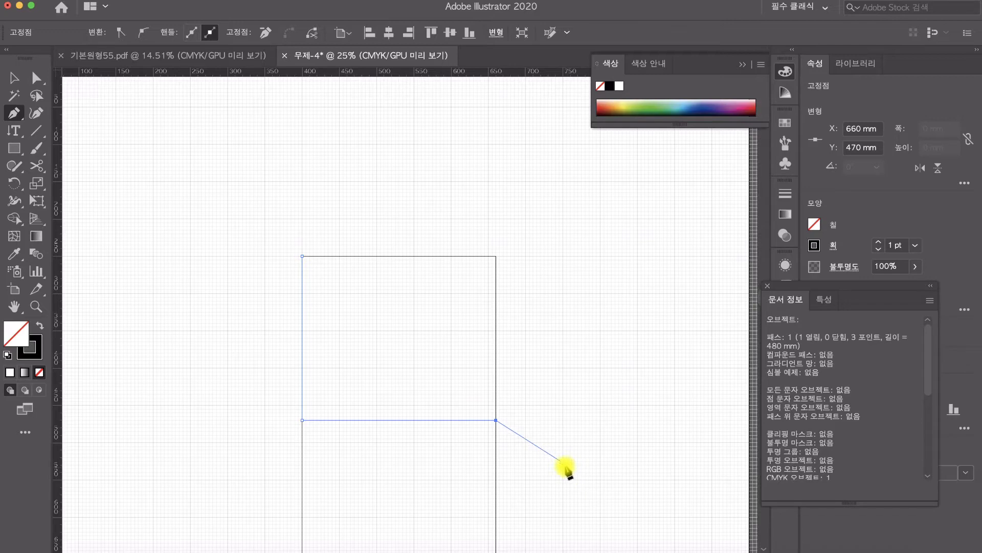
key("Escape")
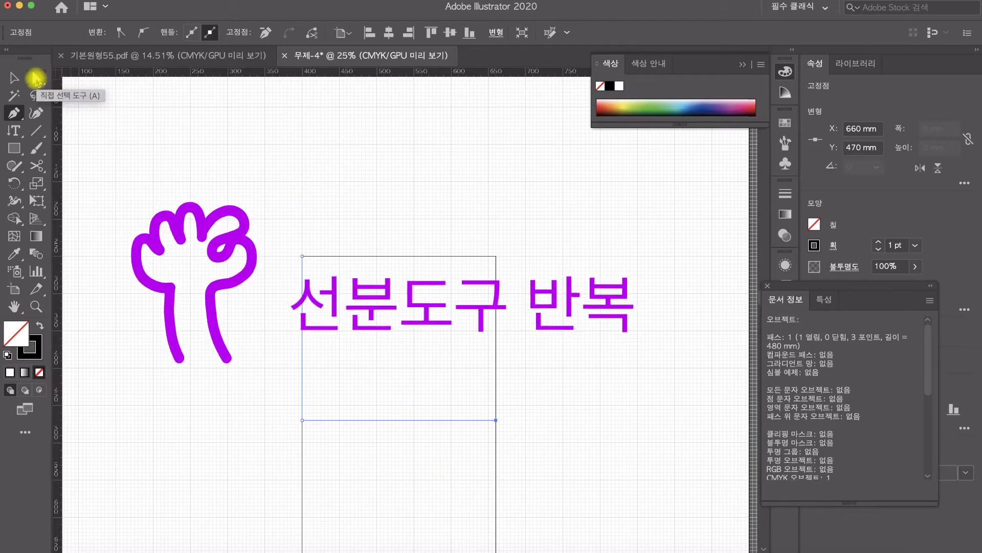
Step: Draw a 70 mm line segment at 270° downward from the left end of the horizontal line
left_click(38, 131)
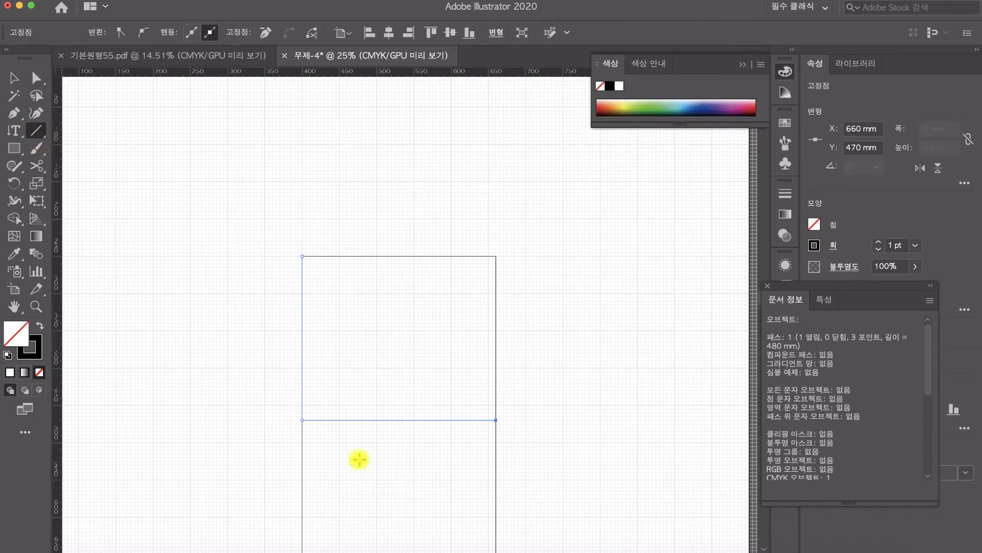
left_click(302, 420)
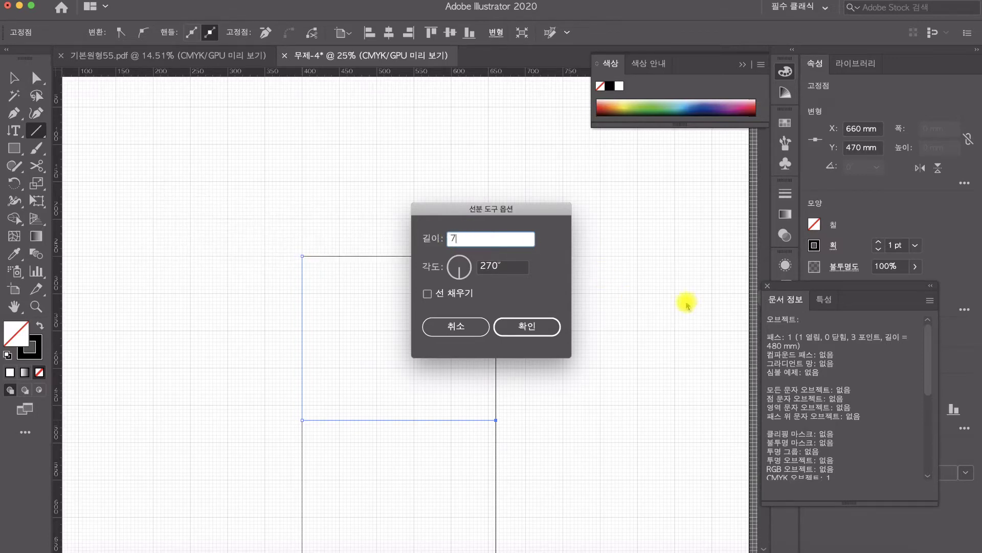
type("0")
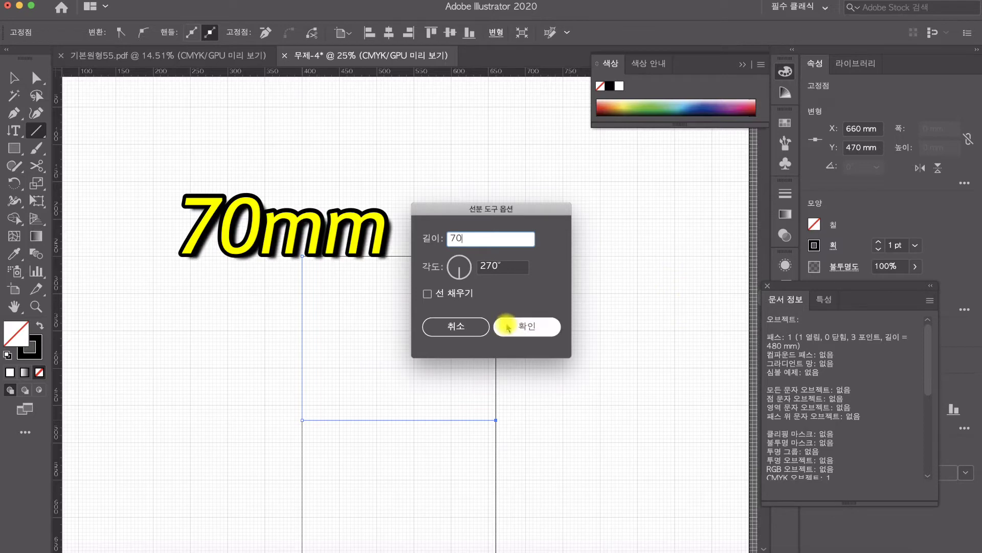
left_click(510, 323)
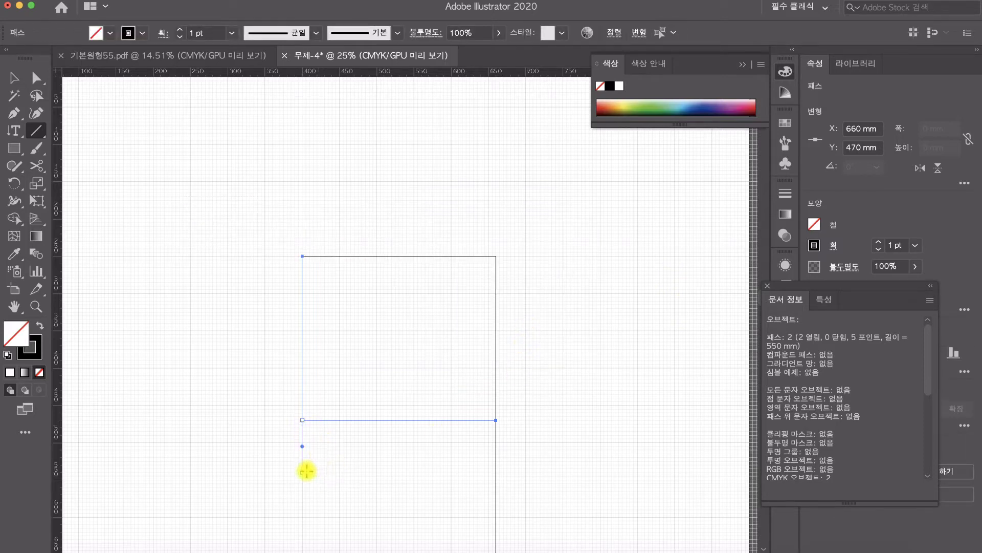
Step: Extend the 70 mm line from its lower end with a horizontal Pen segment to the rectangle's right edge, and end the path
left_click(17, 112)
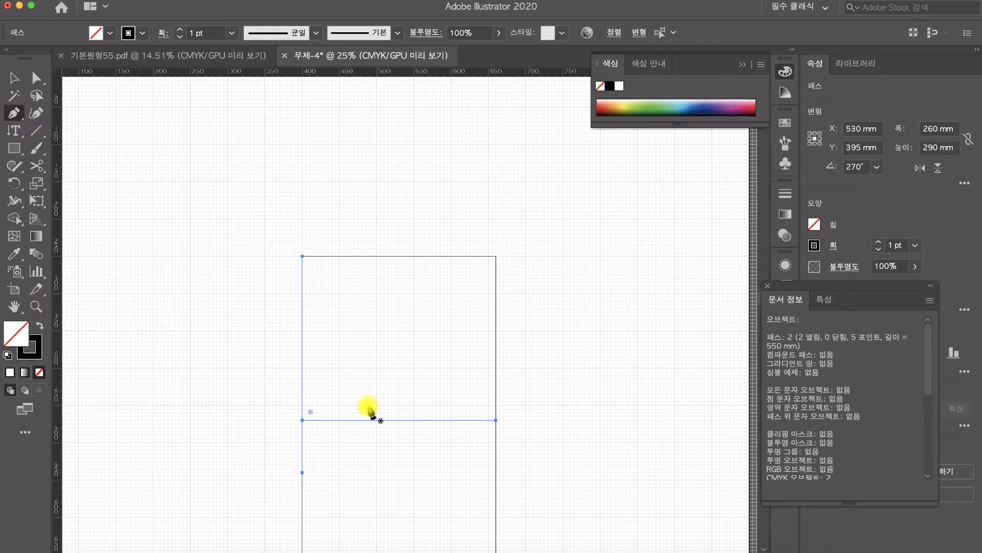
left_click(302, 472)
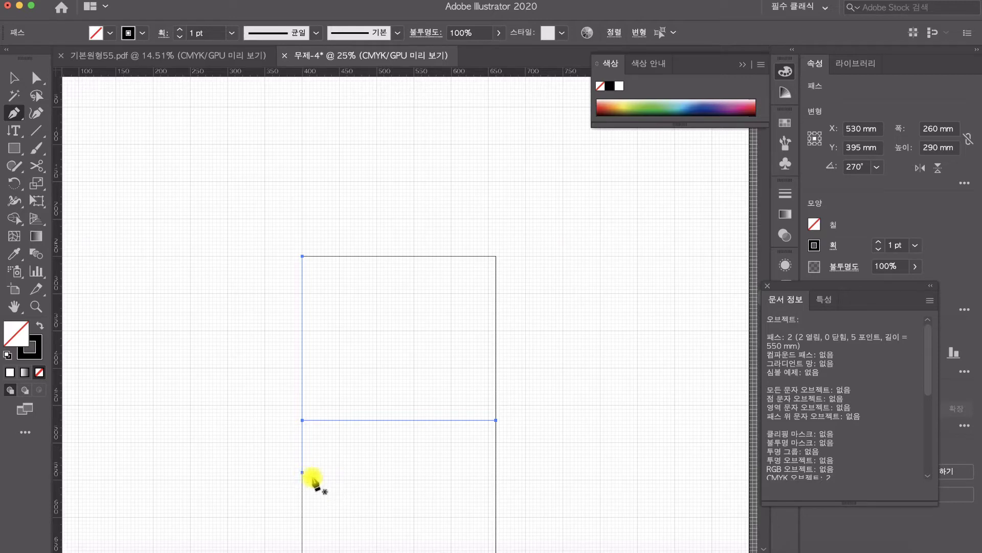
left_click(302, 472)
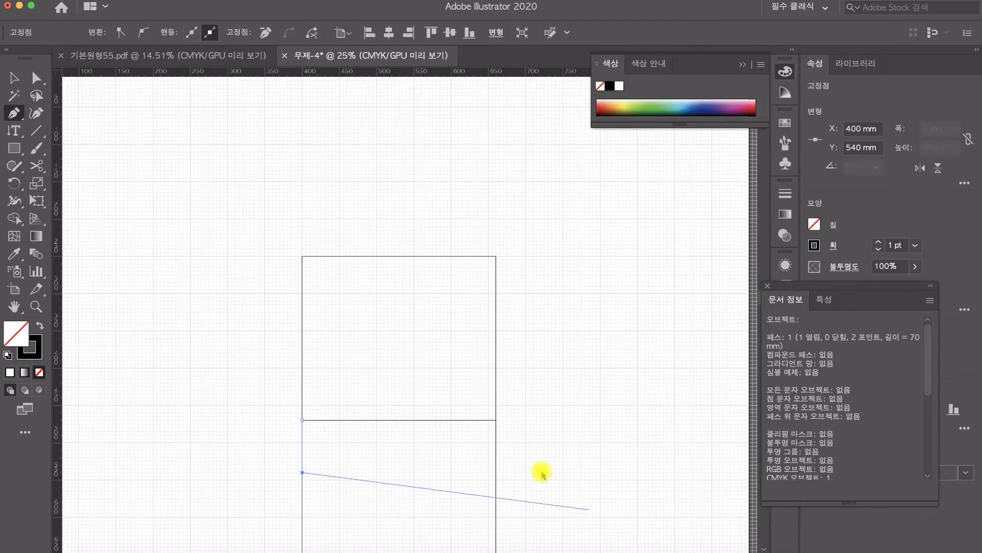
left_click(496, 471)
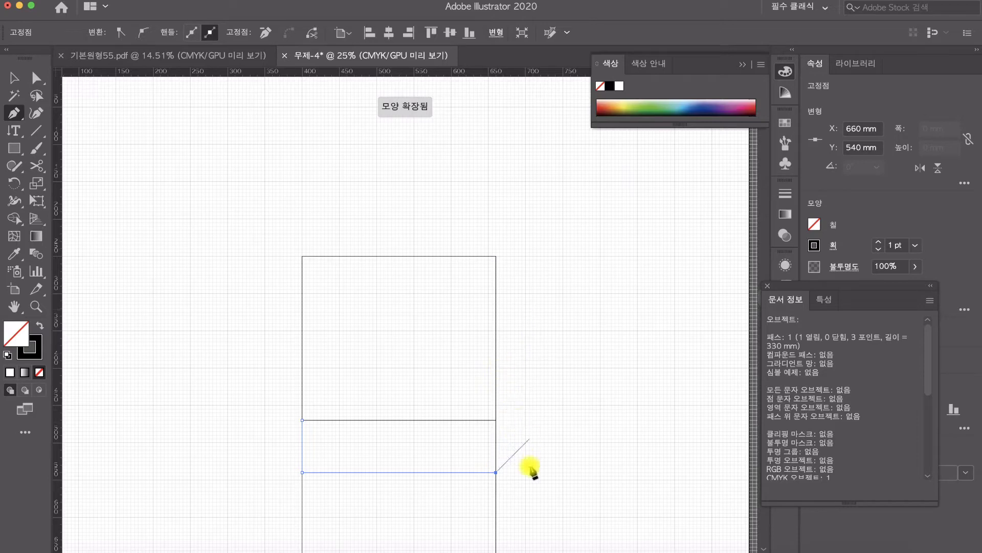
left_click_drag(495, 472, 503, 485)
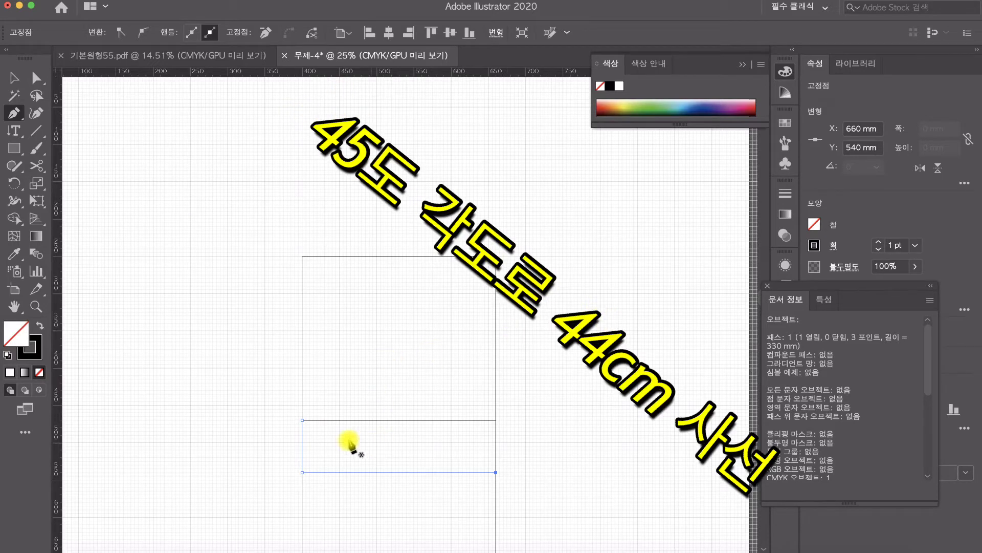
Step: Draw a 180 mm line segment at 90° upward from the rectangle's upper-left corner
left_click(36, 132)
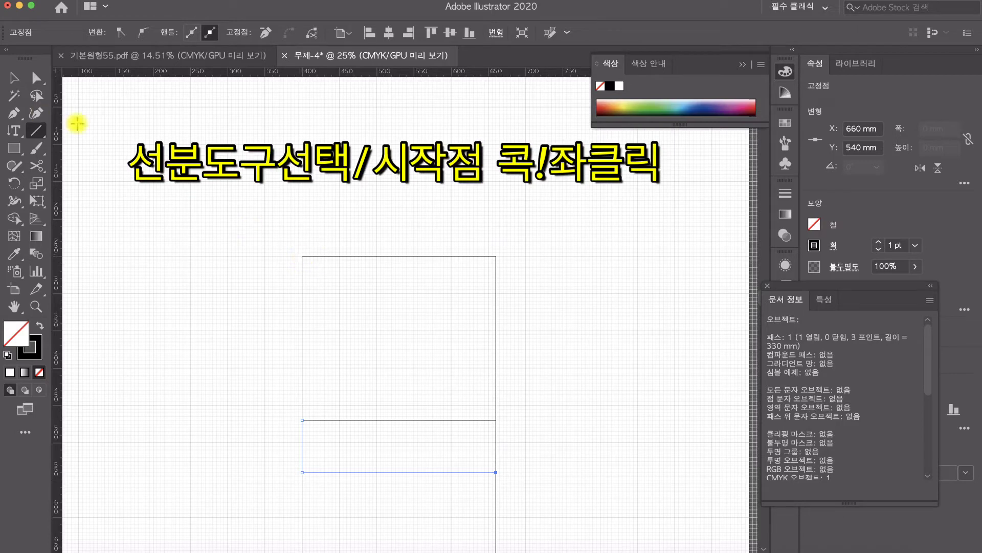
left_click(303, 256)
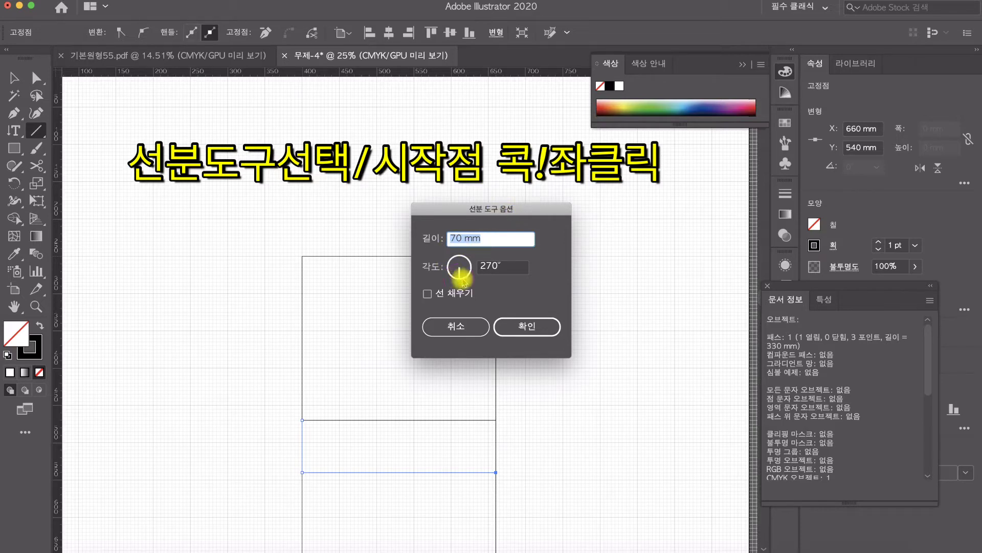
mouse_move(463, 280)
left_mouse_down()
mouse_move(458, 265)
mouse_move(453, 281)
mouse_move(444, 274)
mouse_move(457, 282)
mouse_move(444, 277)
mouse_move(459, 262)
left_mouse_up()
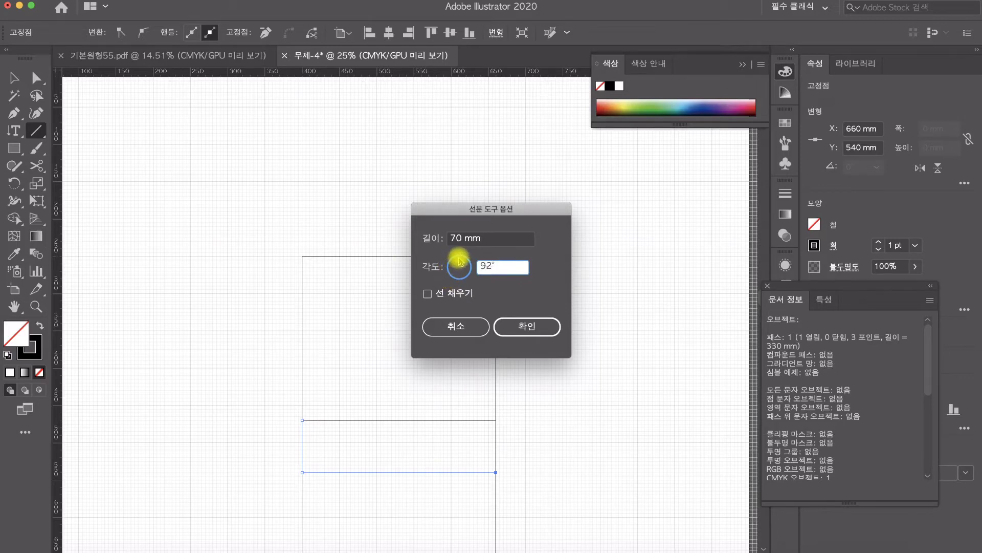
left_click(507, 270)
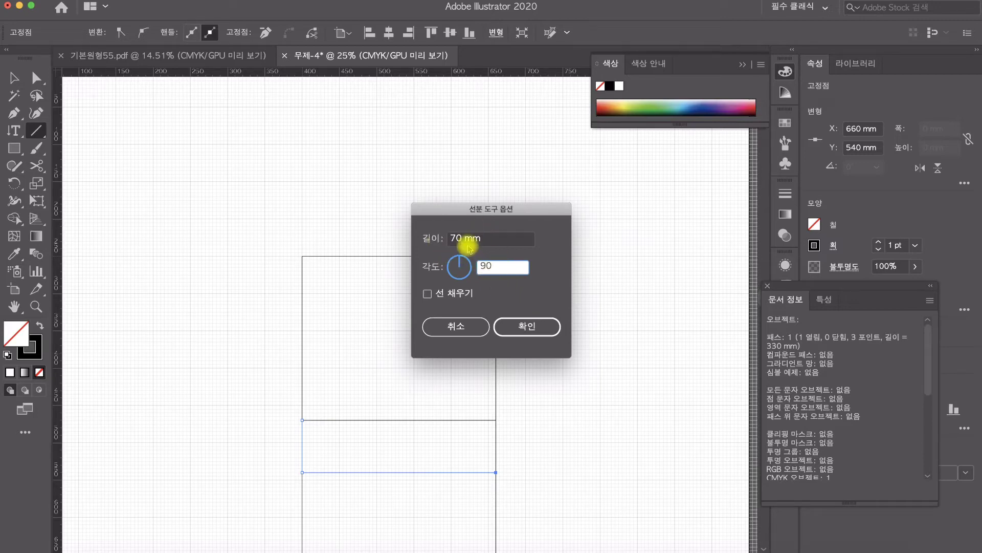
left_click(463, 242)
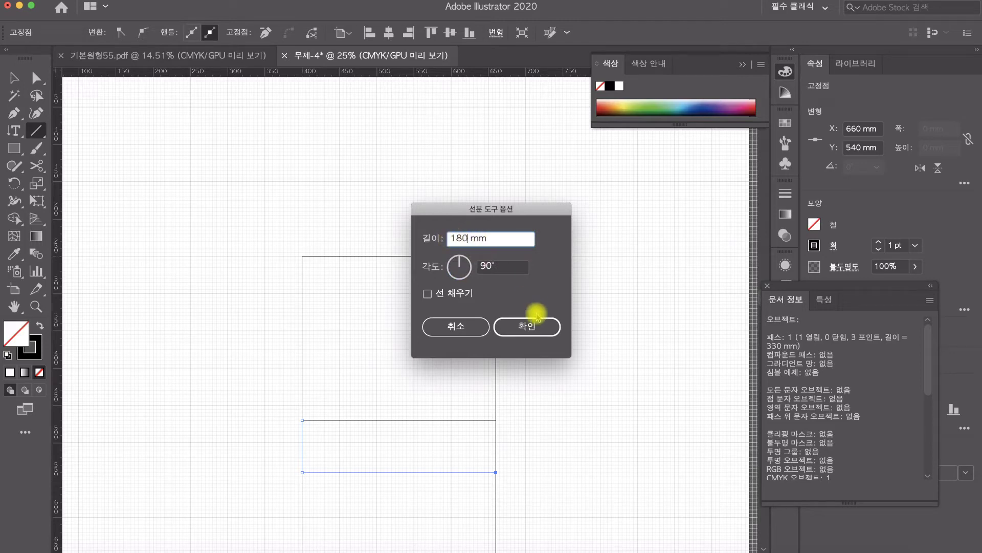
left_click(531, 327)
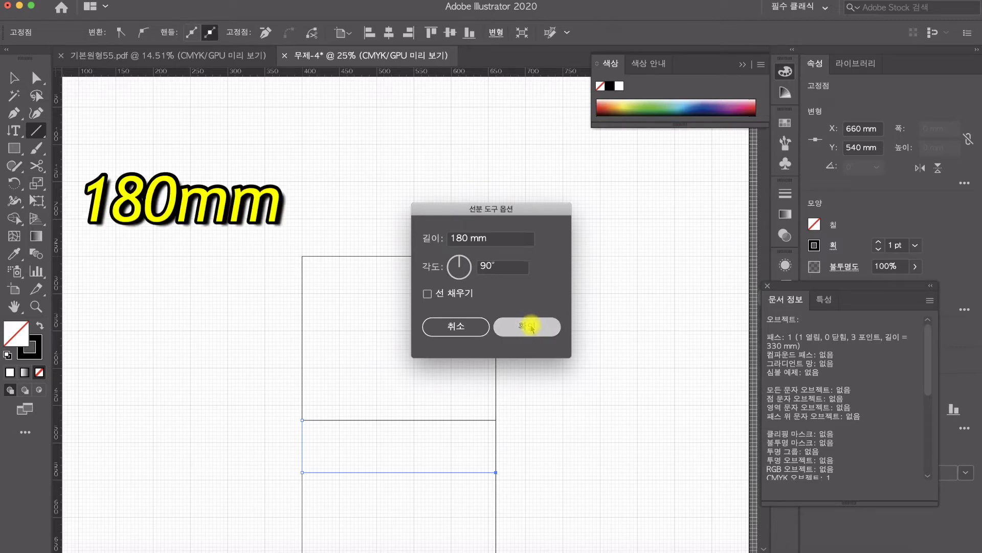
left_click(530, 326)
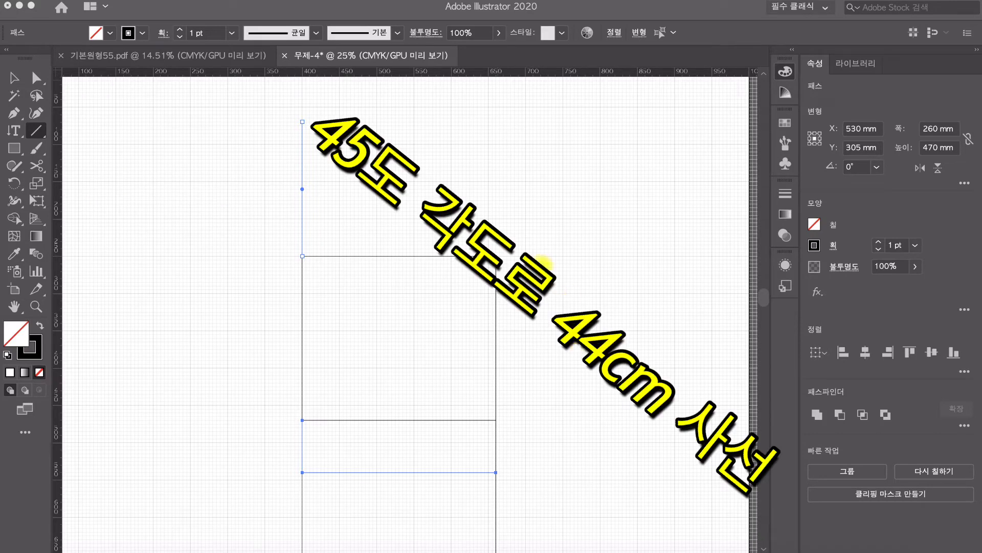
Step: Collapse the Color panel and deselect the paths
left_click(32, 80)
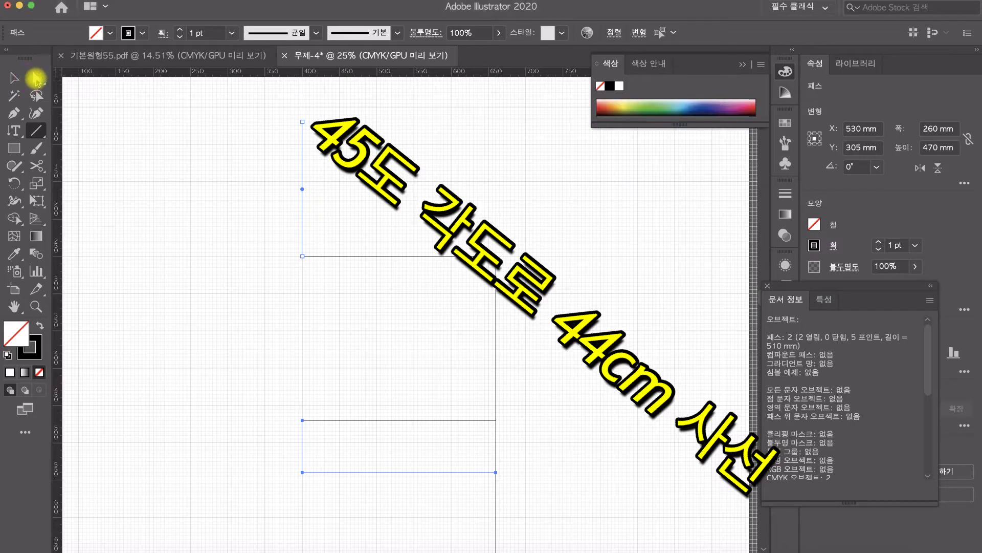
left_click(34, 81)
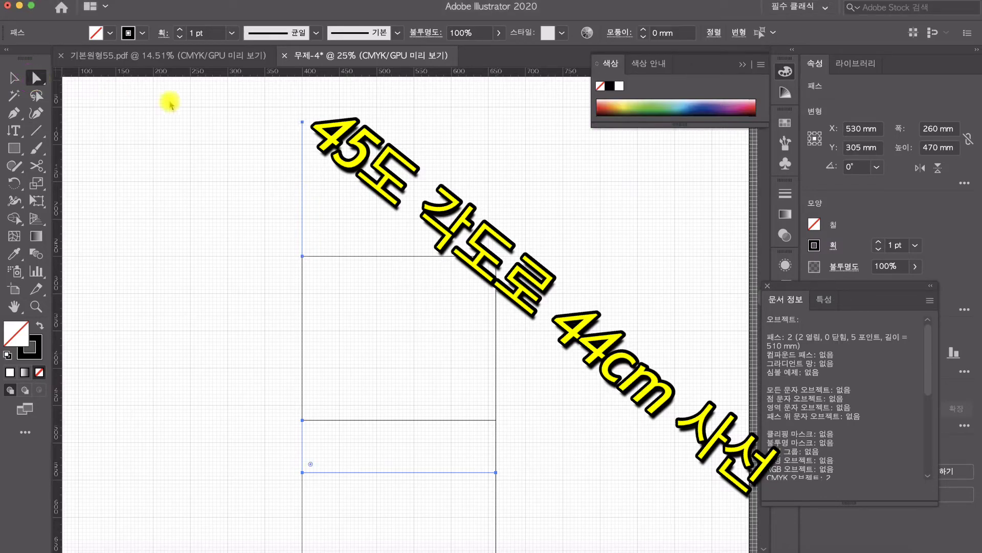
left_click(743, 67)
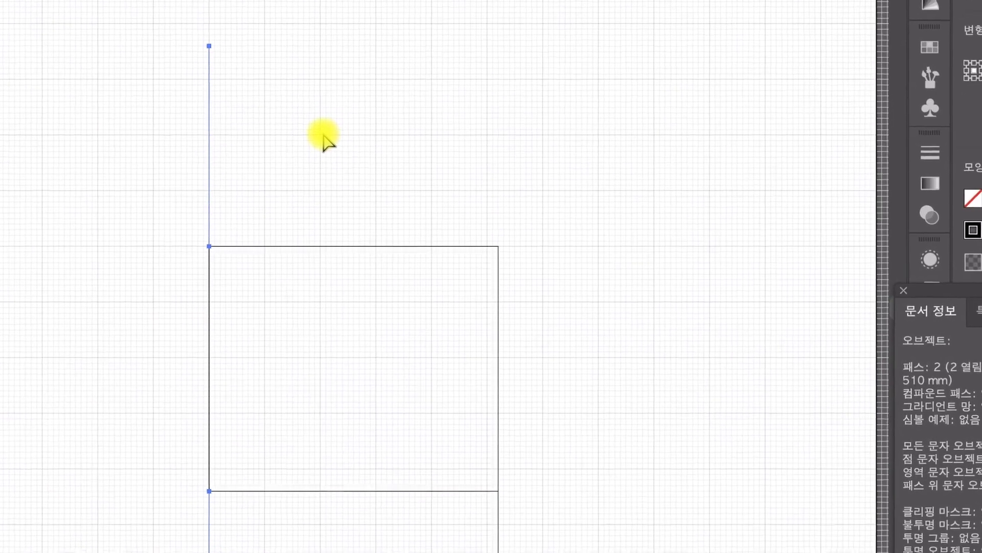
left_click(328, 136)
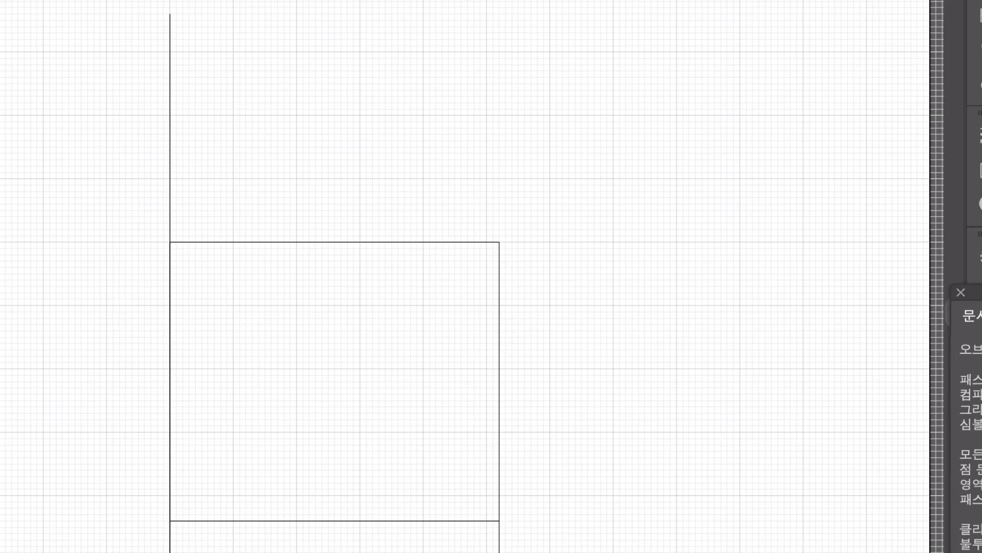
Step: Start a line segment at the upper end of the 180 mm vertical line and set its angle to 315°
left_click(169, 16)
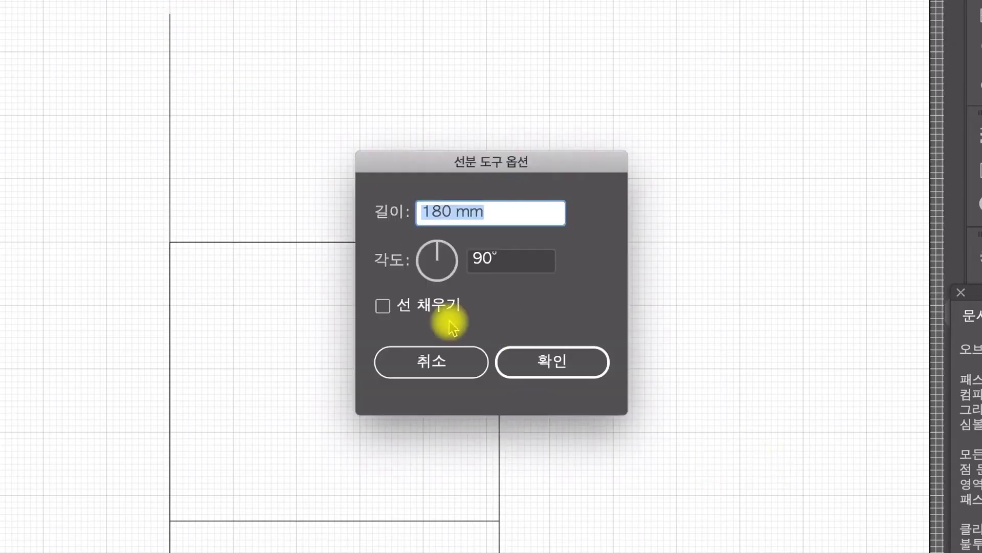
left_click(440, 251)
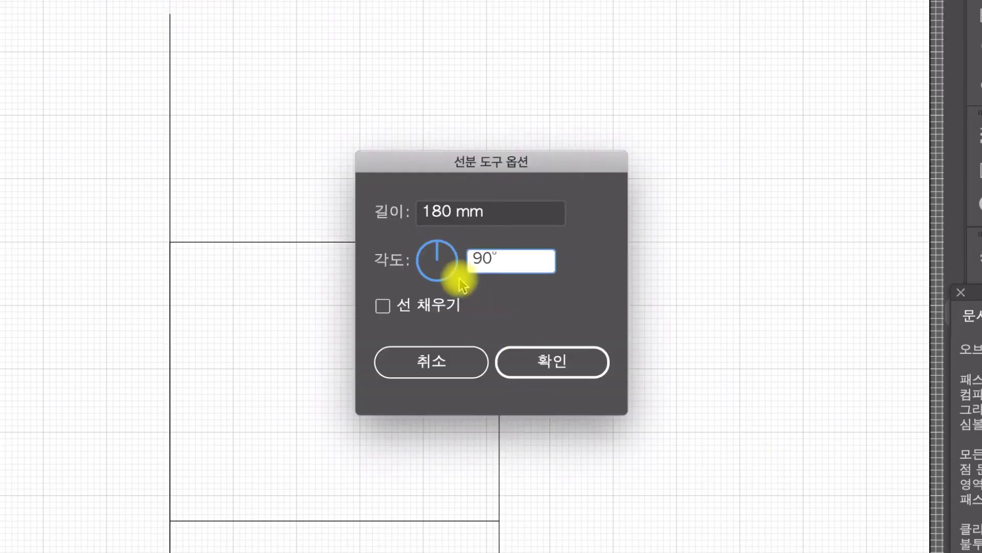
mouse_move(459, 279)
left_mouse_down()
mouse_move(465, 285)
mouse_move(450, 269)
left_mouse_up()
left_click(510, 260)
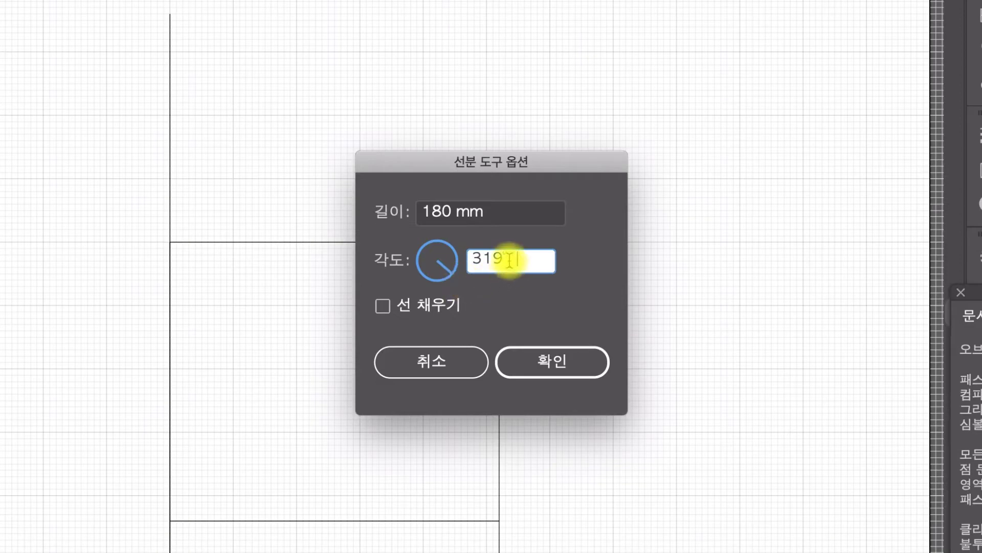
left_click_drag(511, 259, 441, 259)
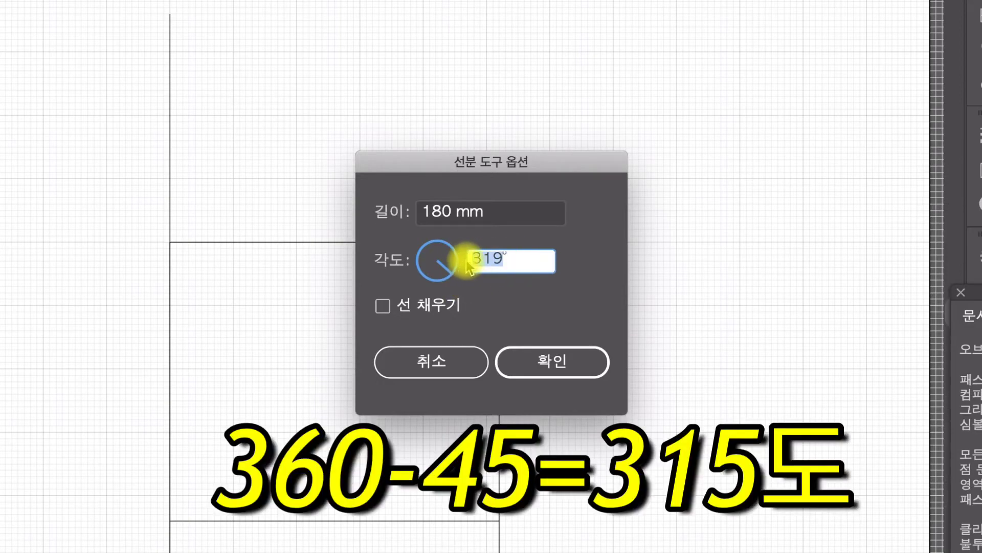
type("3")
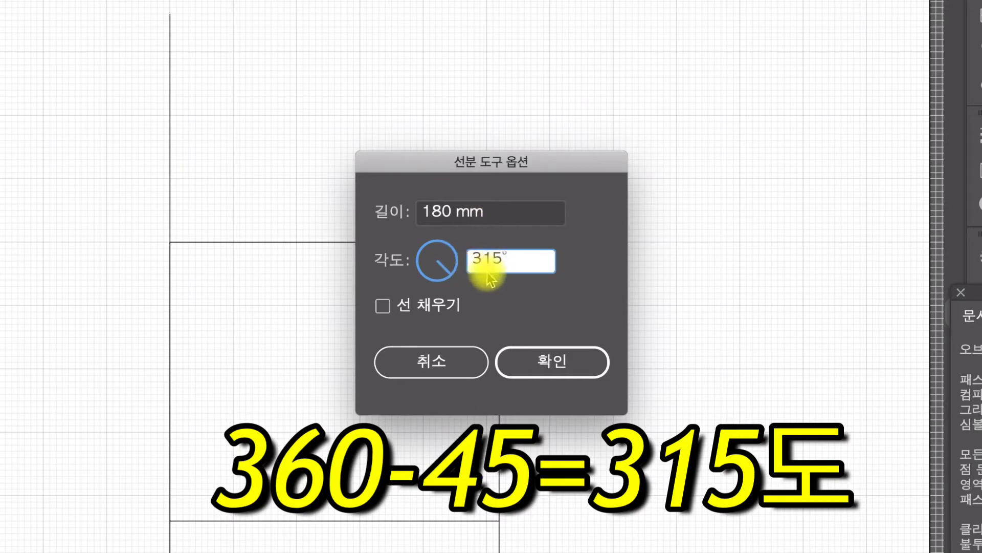
left_click(573, 363)
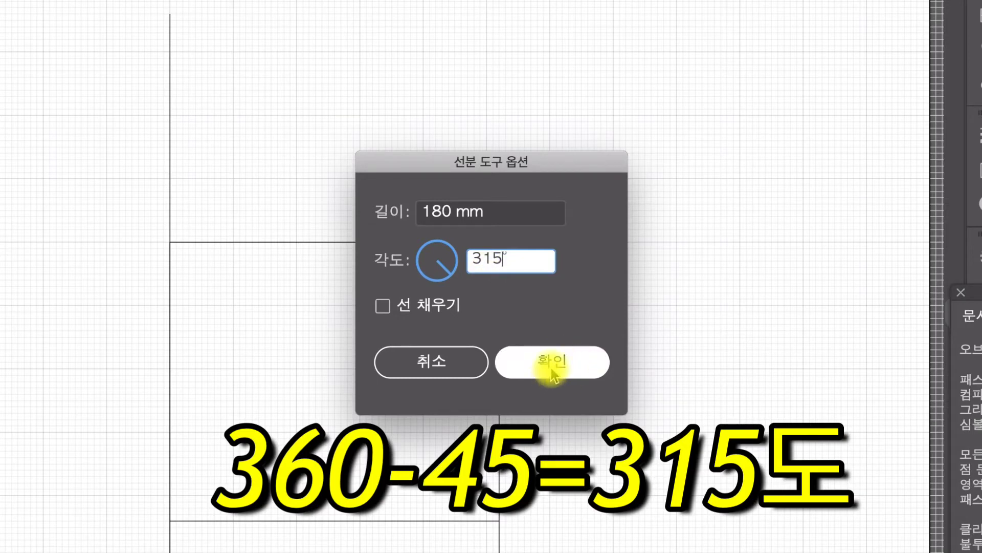
Step: Set the diagonal line segment's length to 440 mm, create it, and dismiss the reminder notification
left_click(449, 216)
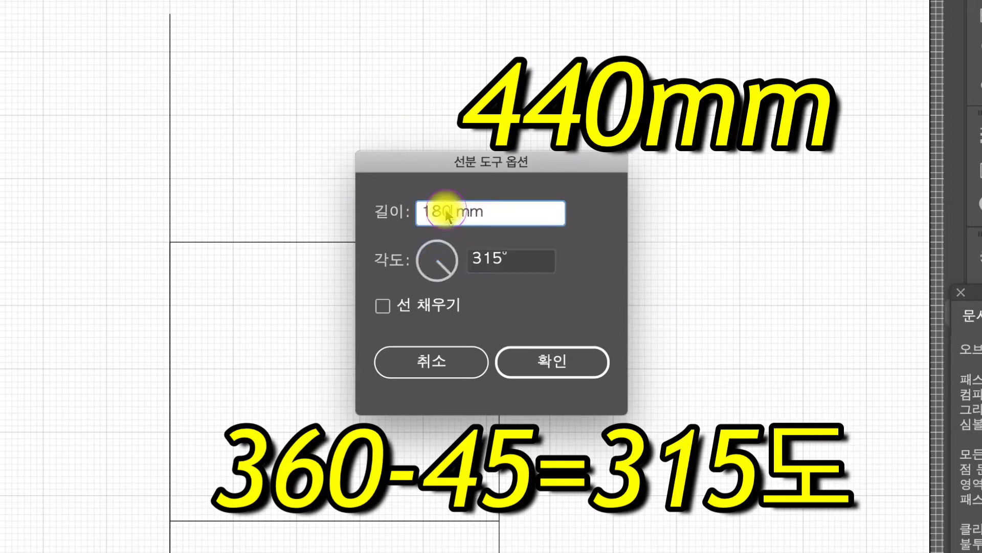
double_click(425, 212)
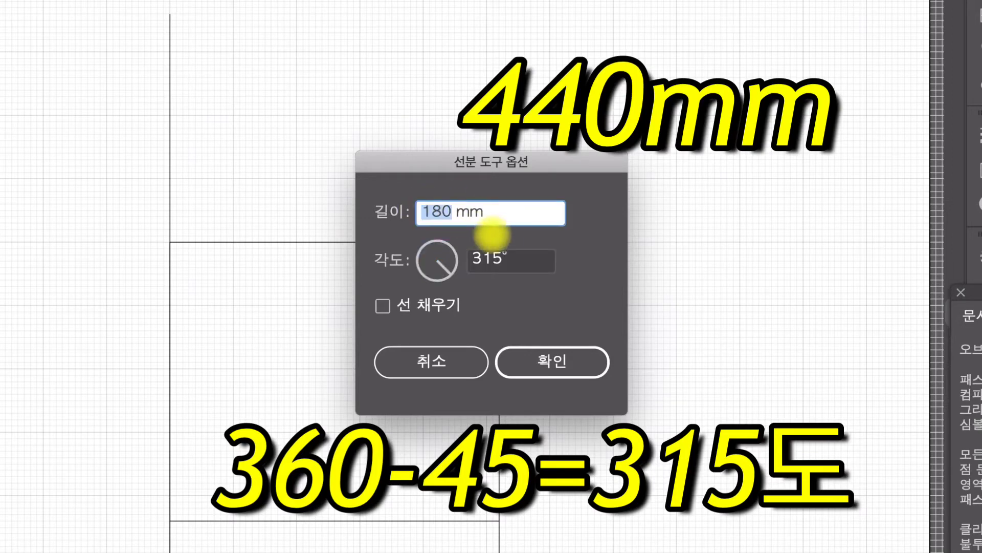
type("440")
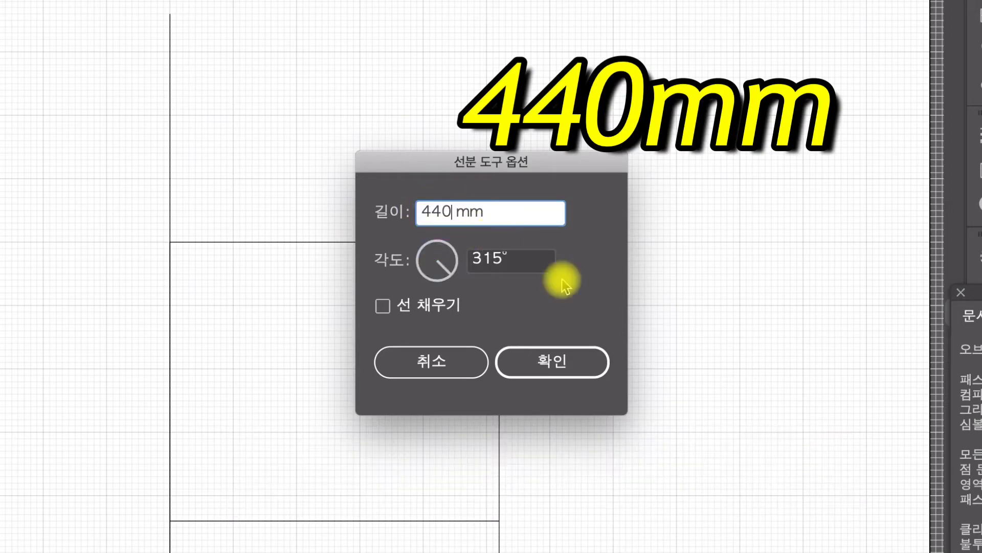
left_click(561, 364)
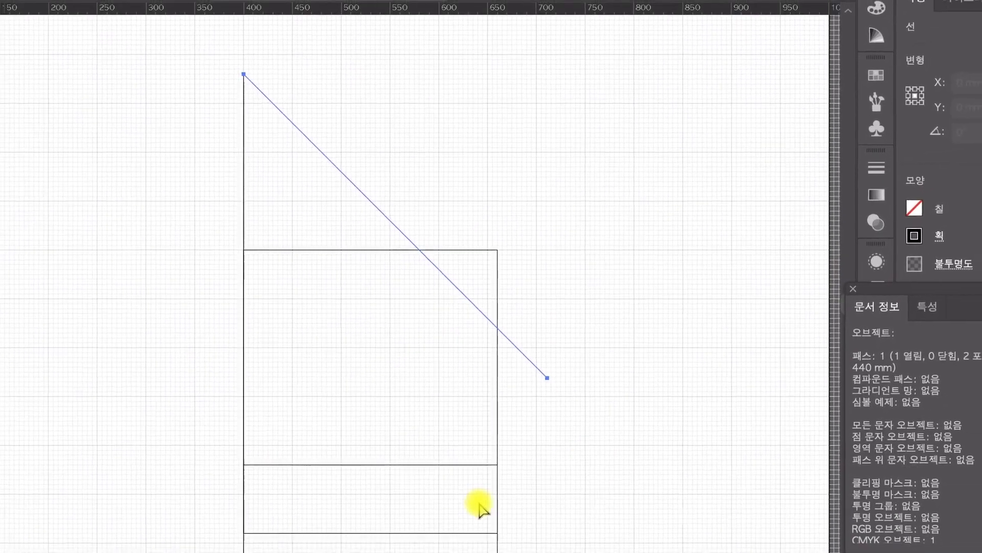
key("v")
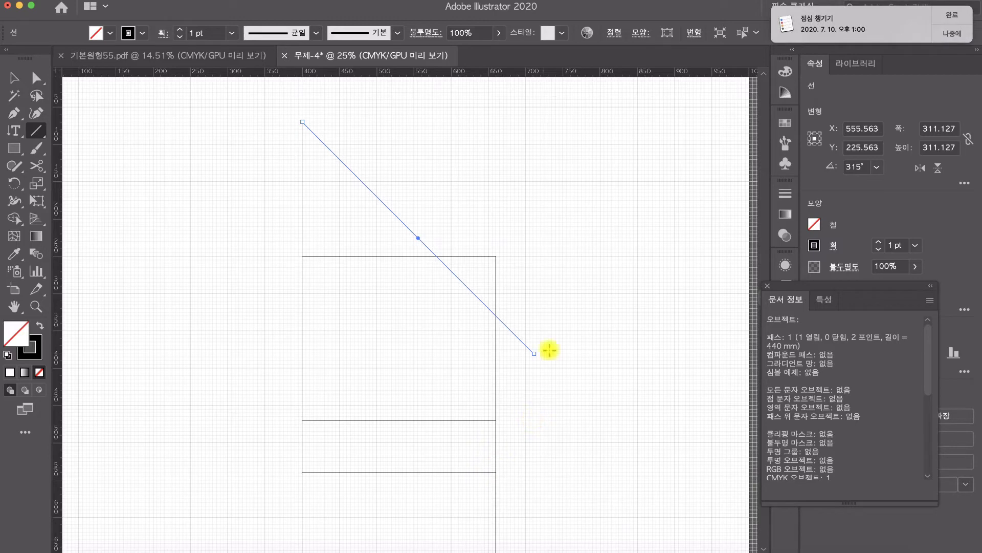
left_click(952, 15)
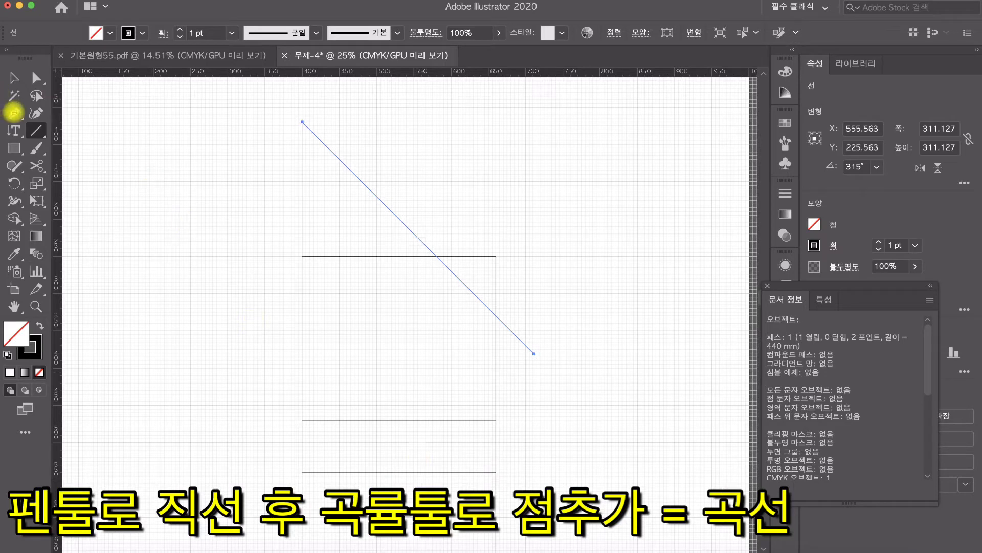
Step: Connect the diagonal line's lower end to the right end of the lower horizontal line with a straight Pen segment
left_click(14, 113)
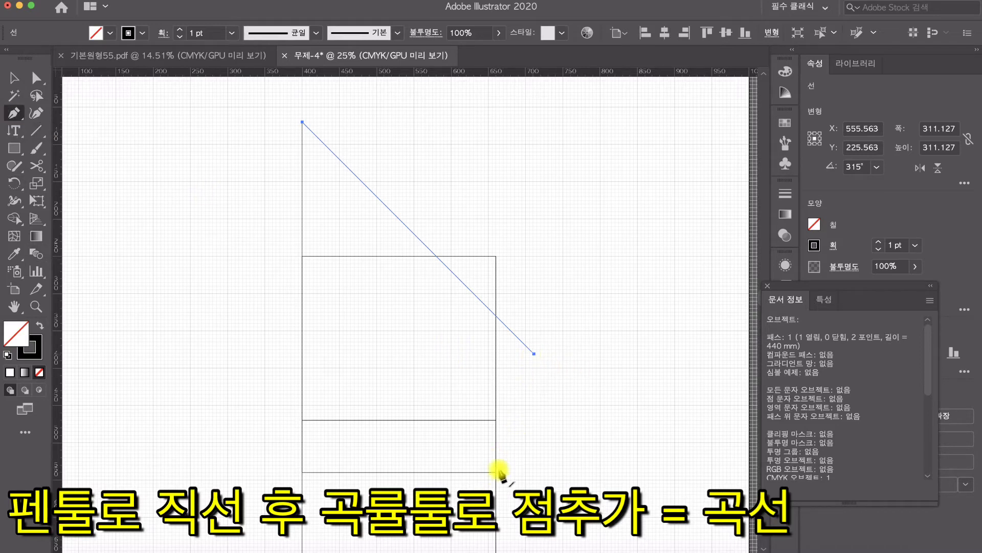
left_click(534, 354)
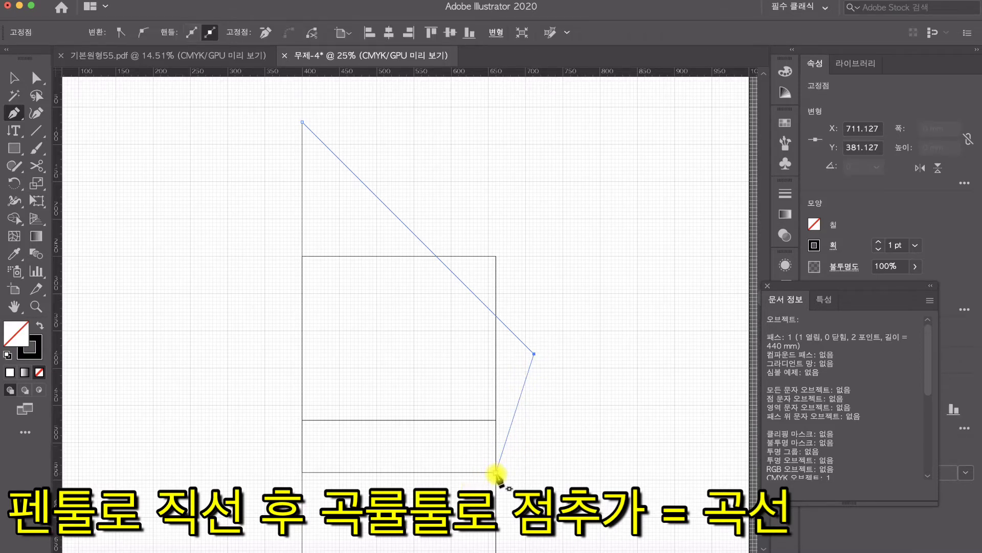
left_click(496, 472)
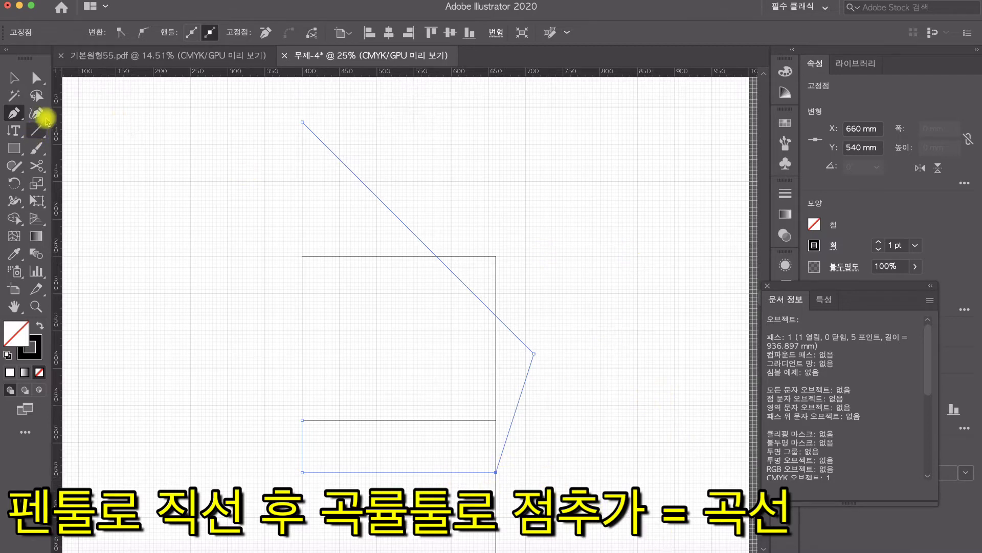
Step: Bend the new side segment slightly inward by adding two points along it with the Curvature tool
left_click(41, 116)
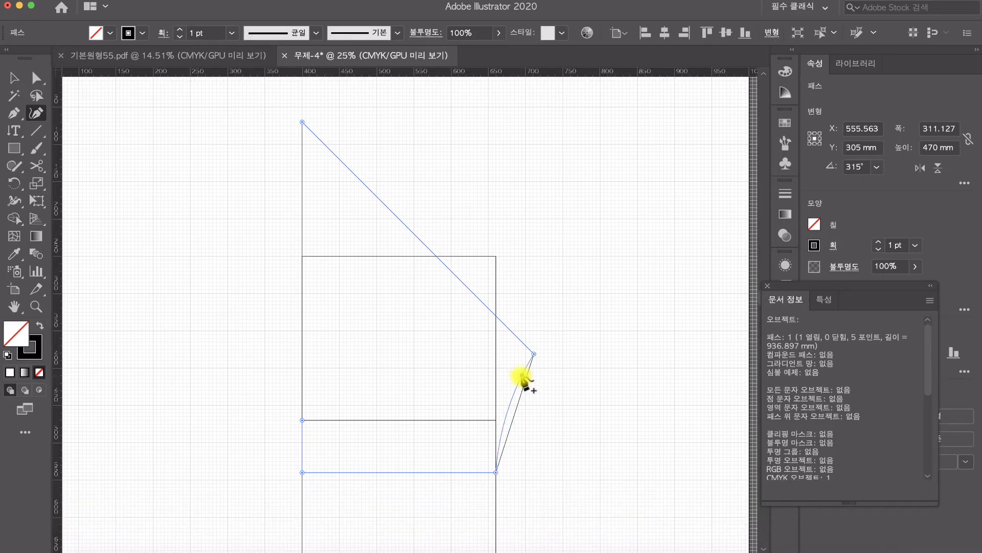
left_click(522, 378)
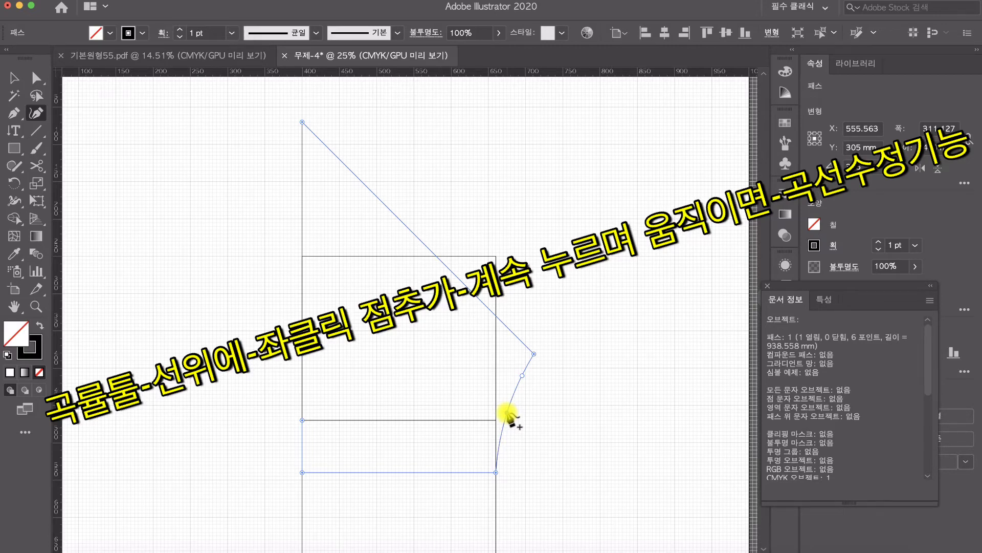
left_click(507, 412)
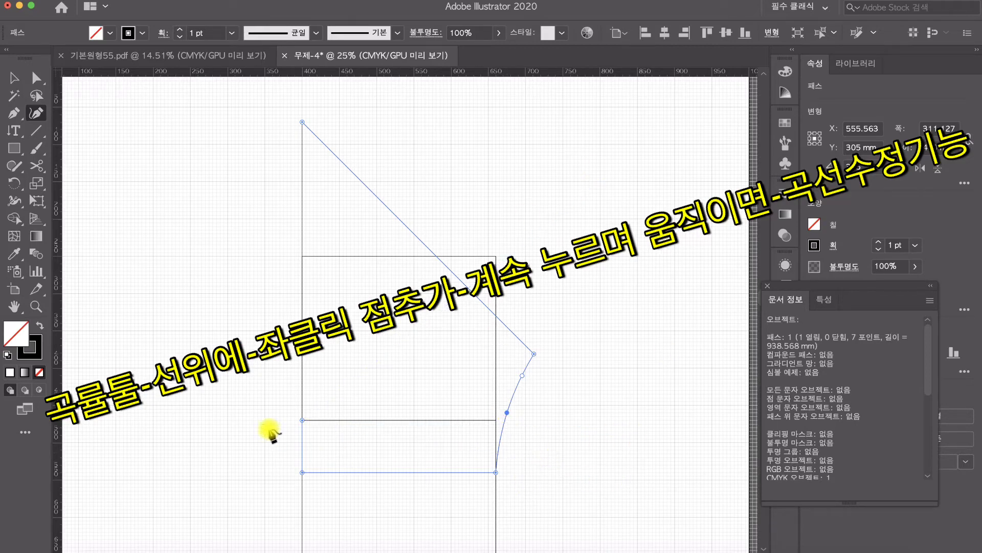
left_click(303, 421)
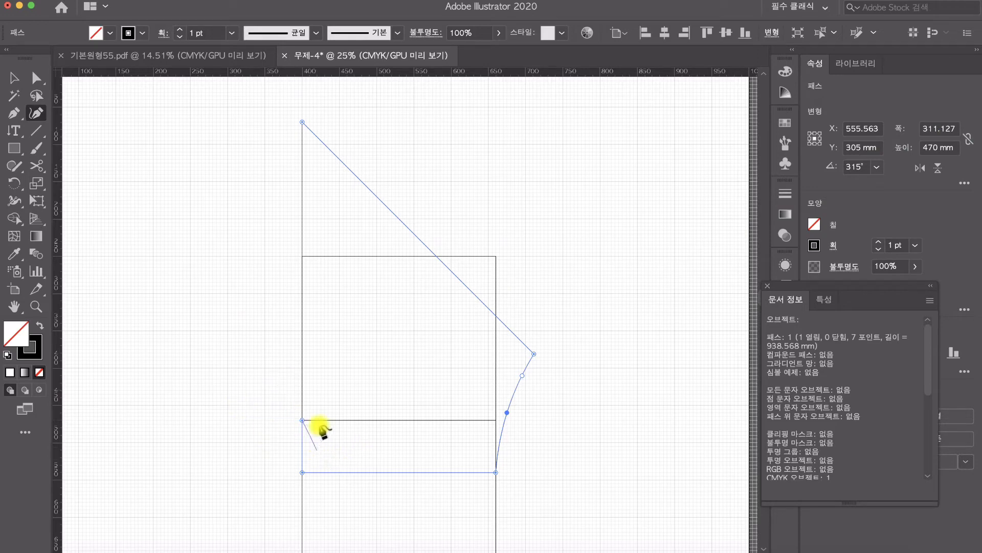
Step: End the curved side path and deselect it
left_click(98, 115)
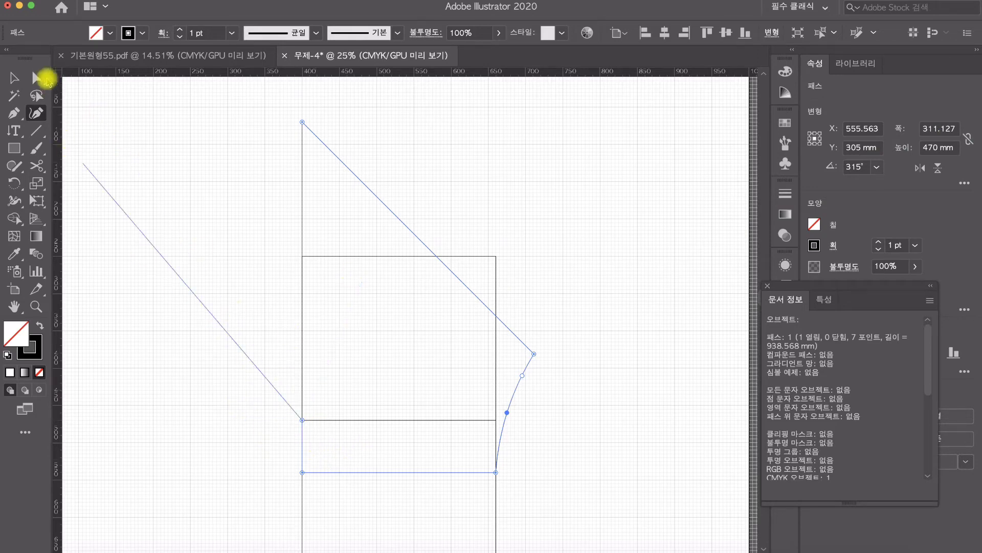
left_click(36, 78)
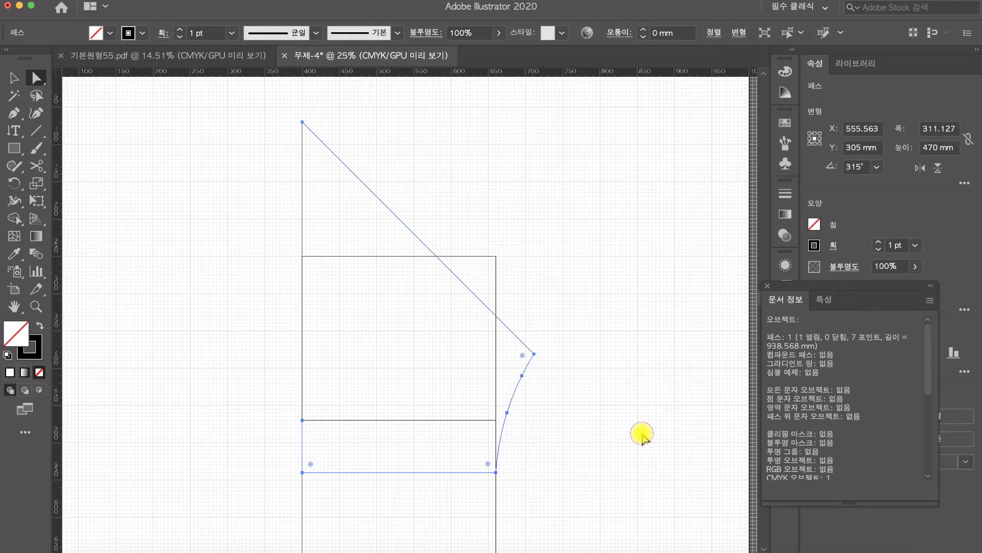
left_click(644, 434)
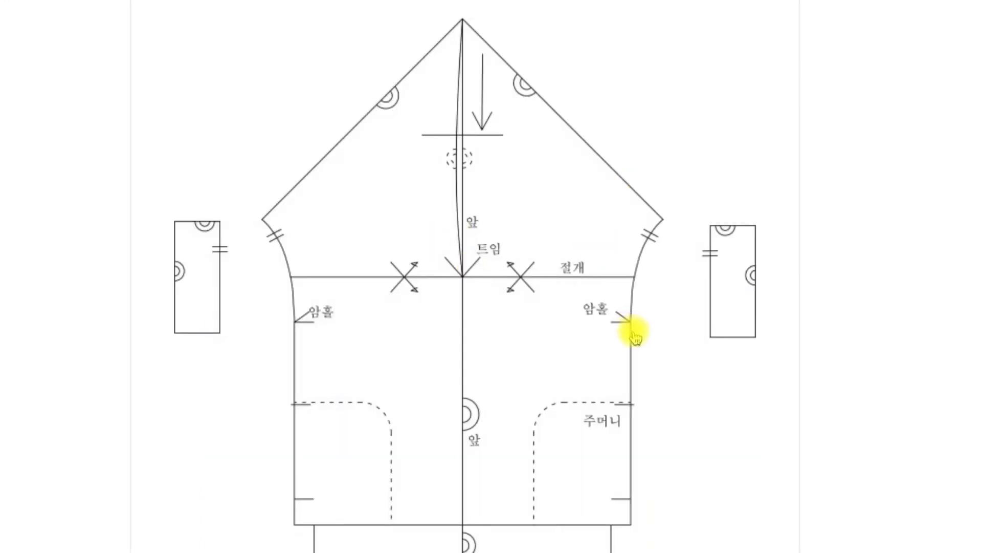
Step: Switch to the reference web page and examine the diagrams of the front pattern, 45-degree fold, neckline and sleeve assembly
scroll(712, 367, "up", 10)
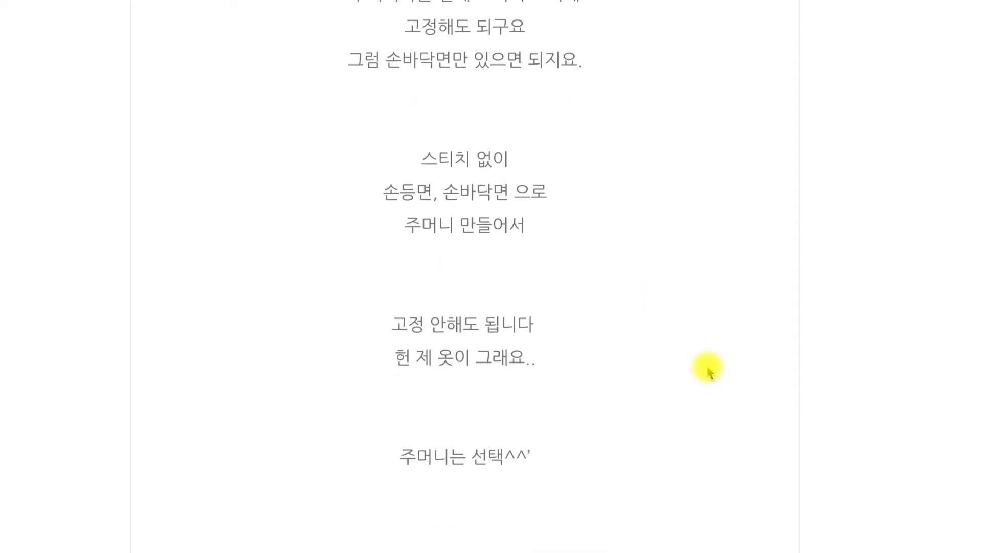
scroll(711, 371, "down", 20)
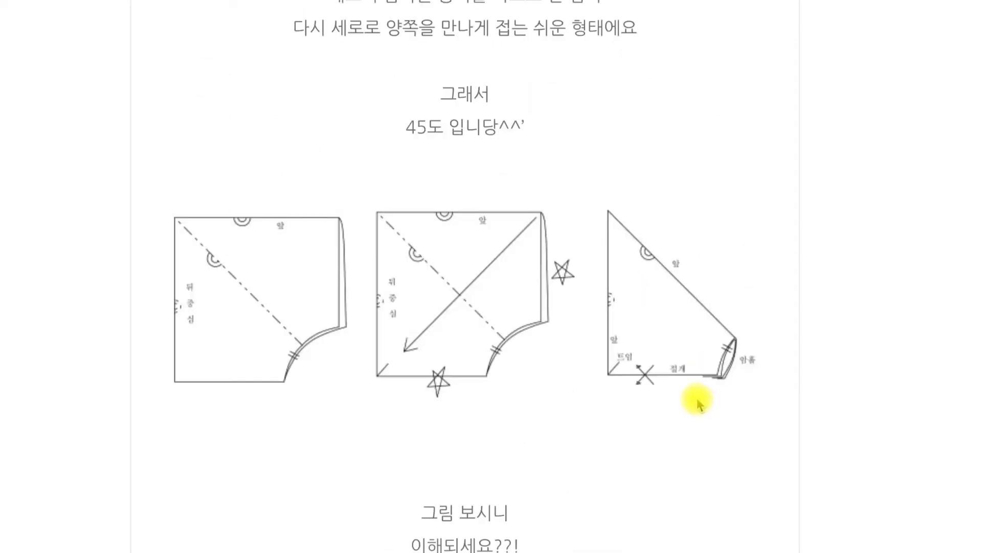
scroll(699, 405, "down", 20)
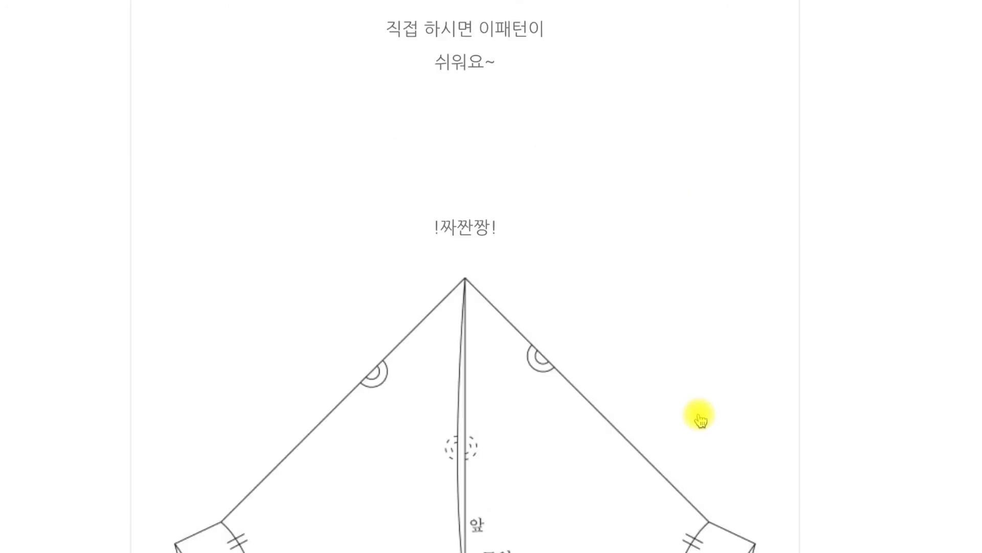
scroll(700, 419, "down", 15)
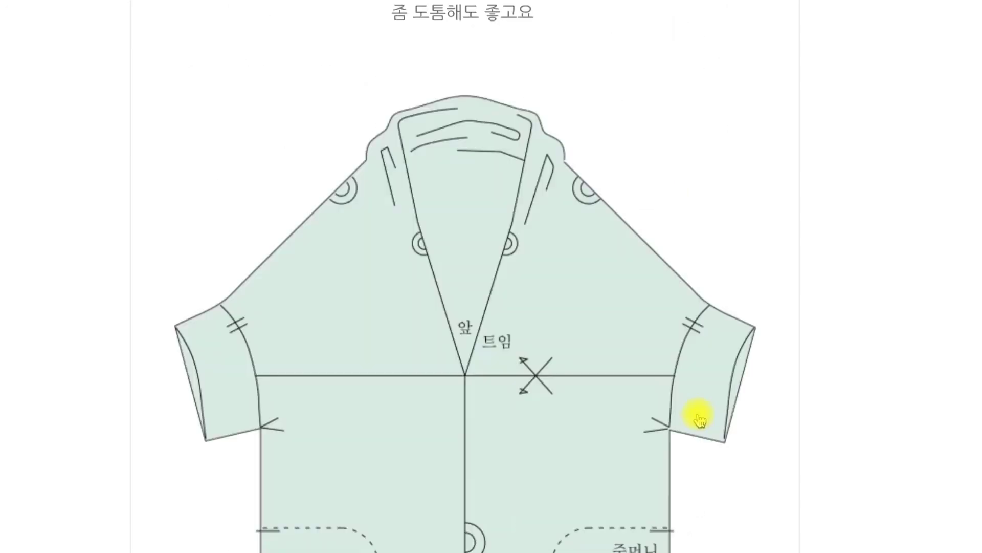
scroll(699, 419, "down", 4)
scroll(699, 418, "up", 1)
scroll(698, 419, "up", 3)
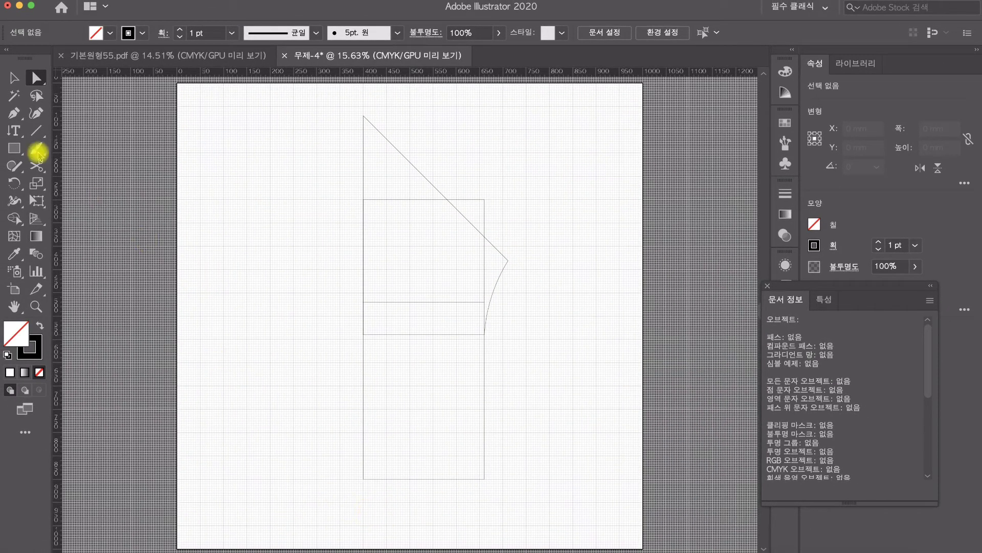
Step: Start a line segment at the lower-left corner of the base rectangle and set its angle to 270°
left_click(36, 131)
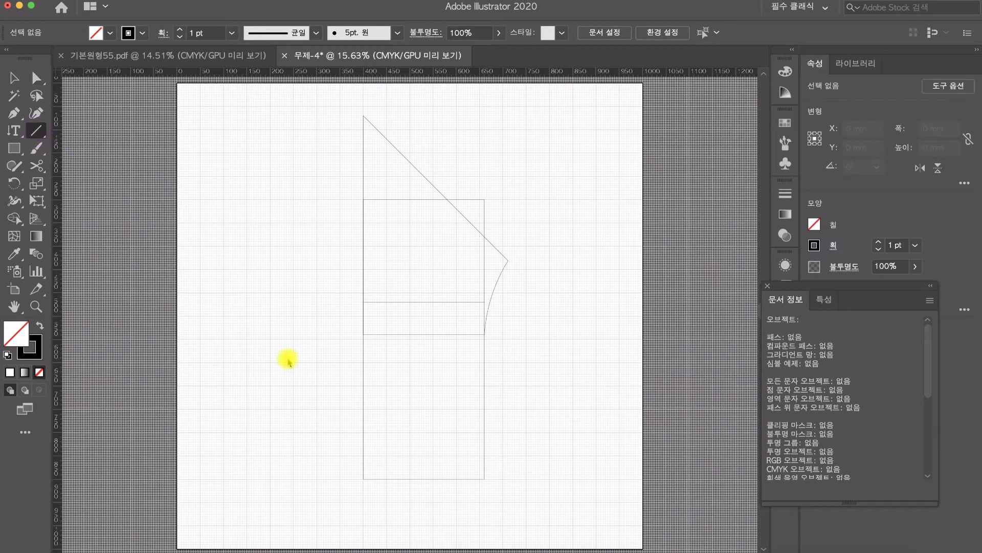
left_click(36, 306)
left_click_drag(392, 478, 478, 535)
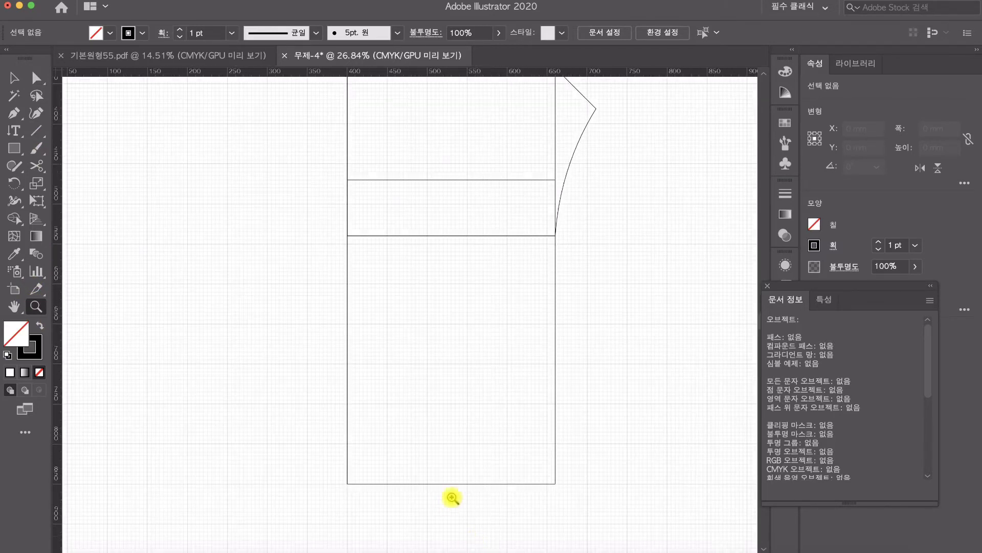
key("shift+o")
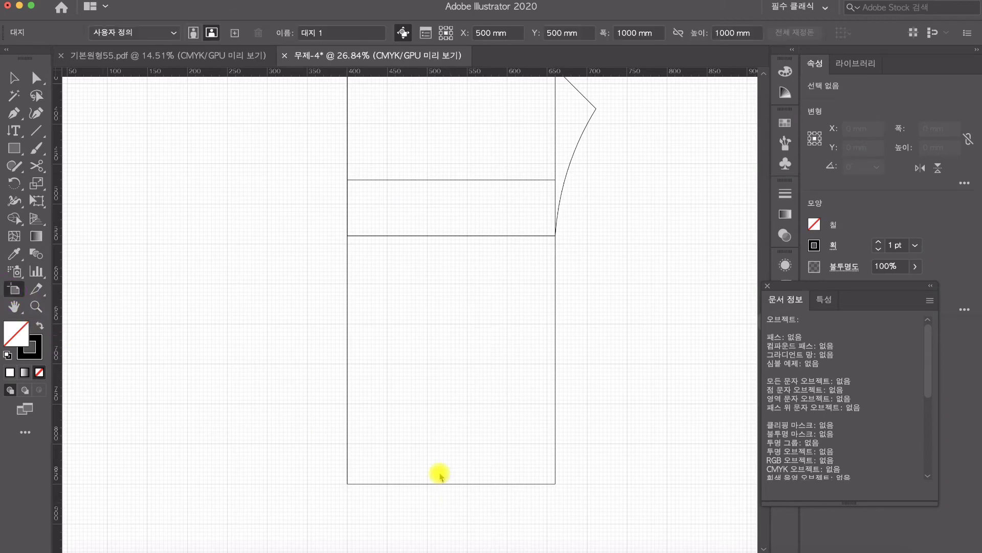
left_click(14, 306)
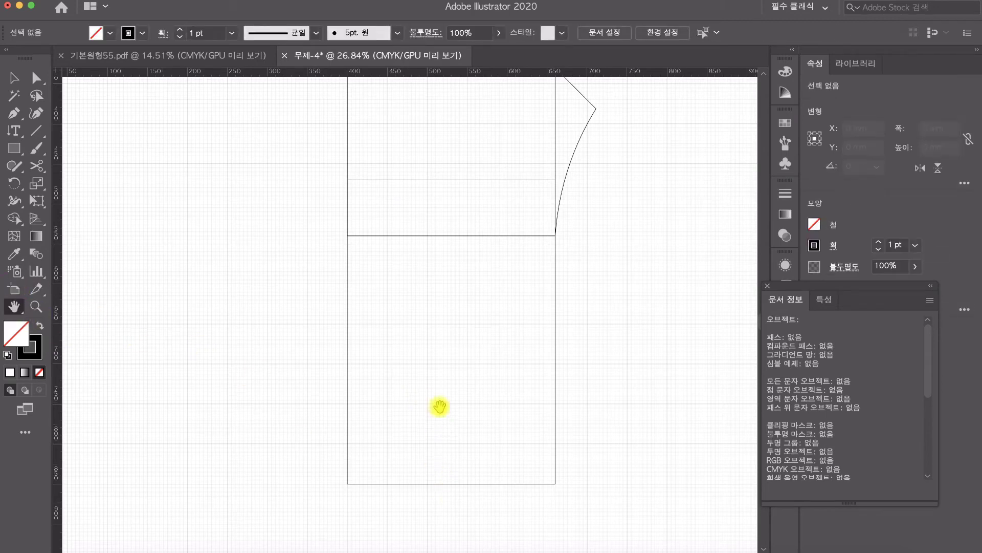
left_click_drag(440, 406, 441, 369)
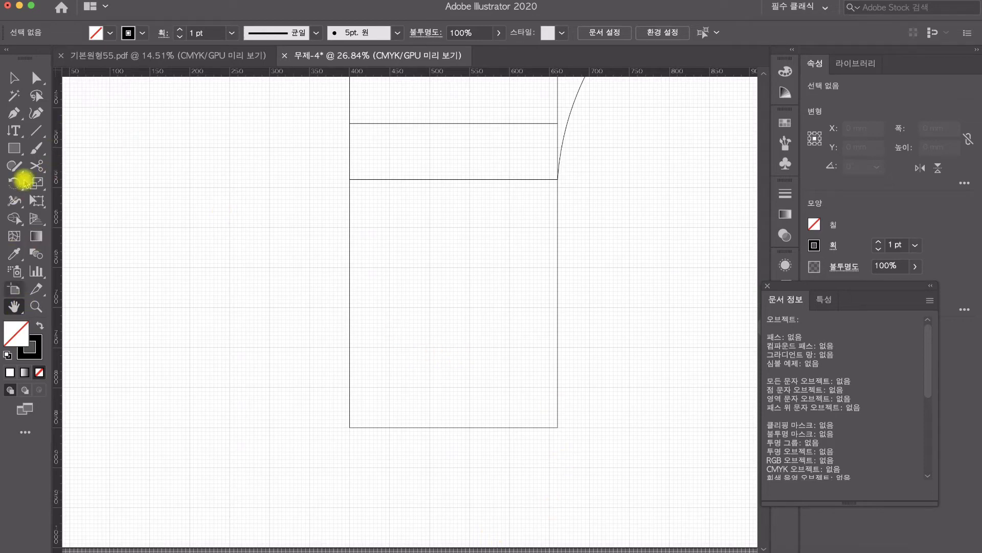
left_click(34, 132)
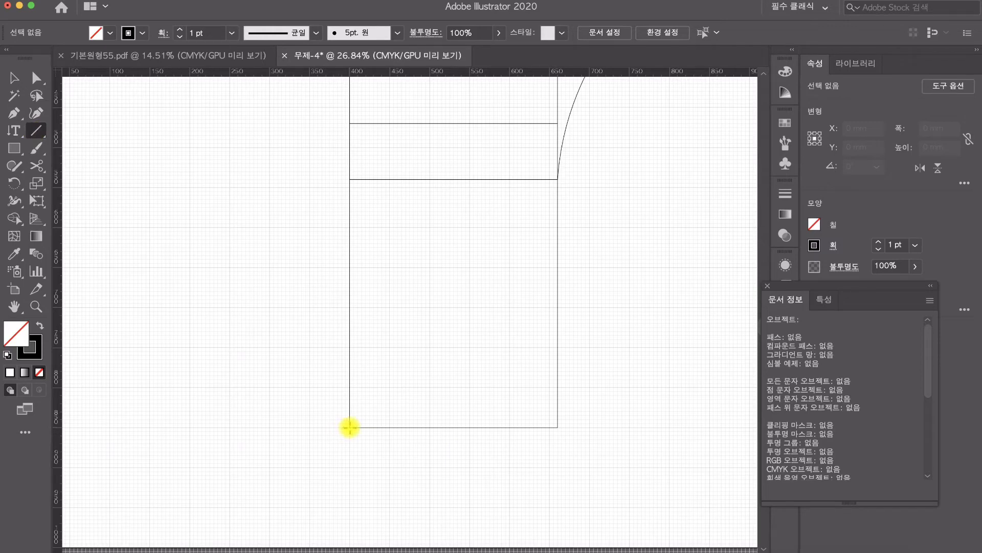
left_click(350, 427)
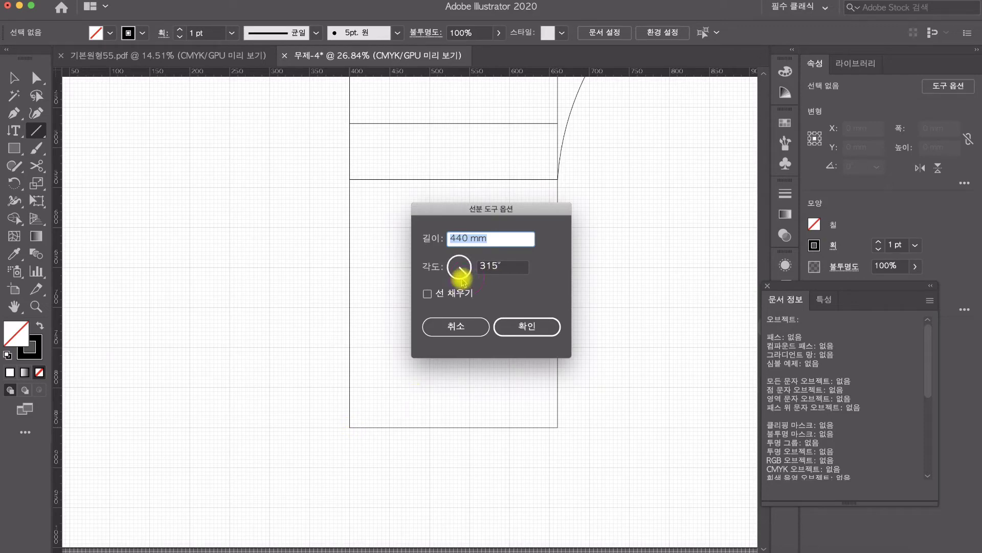
left_click_drag(463, 282, 468, 283)
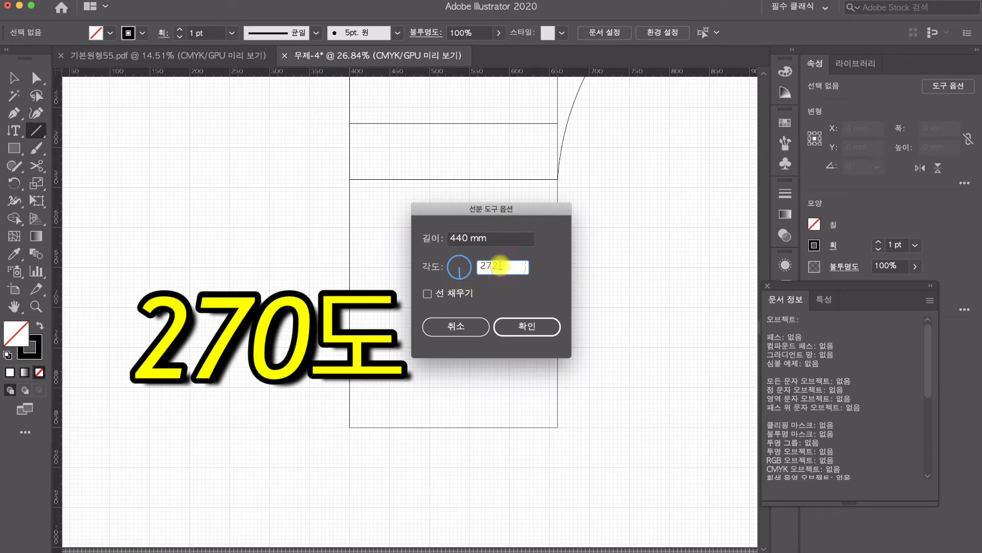
left_click_drag(500, 265, 479, 263)
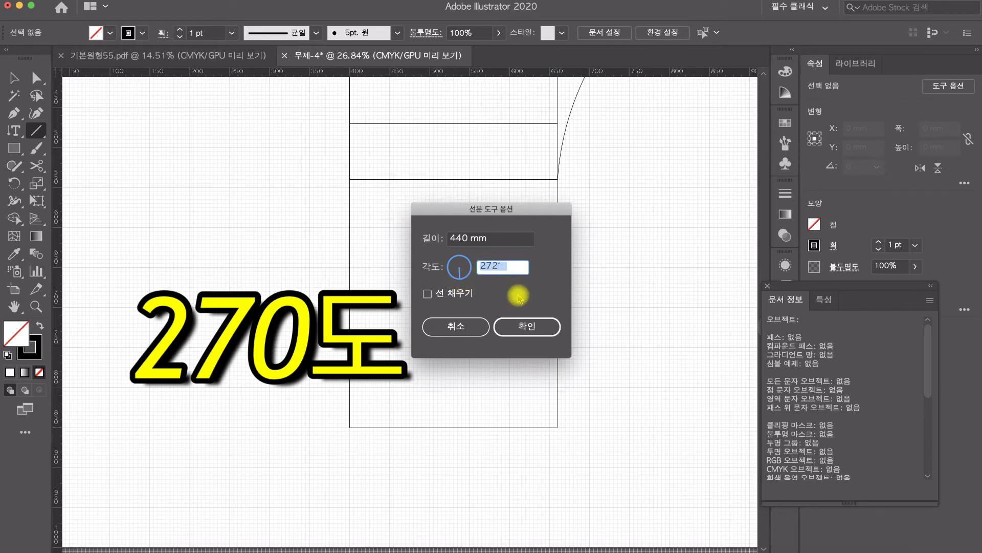
type("270")
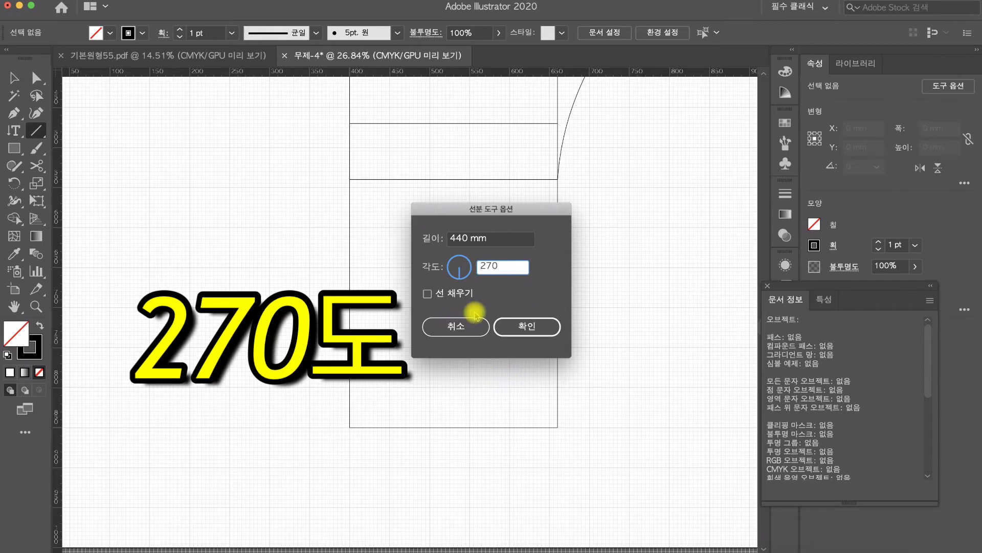
Step: Set the downward line segment's length to 70 mm, create it, and deselect it
left_click(467, 239)
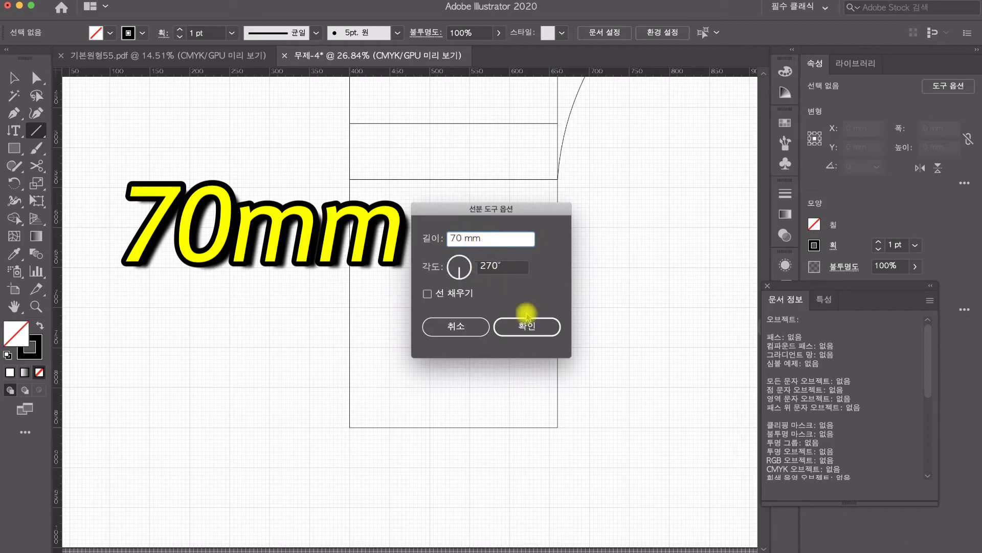
type("70")
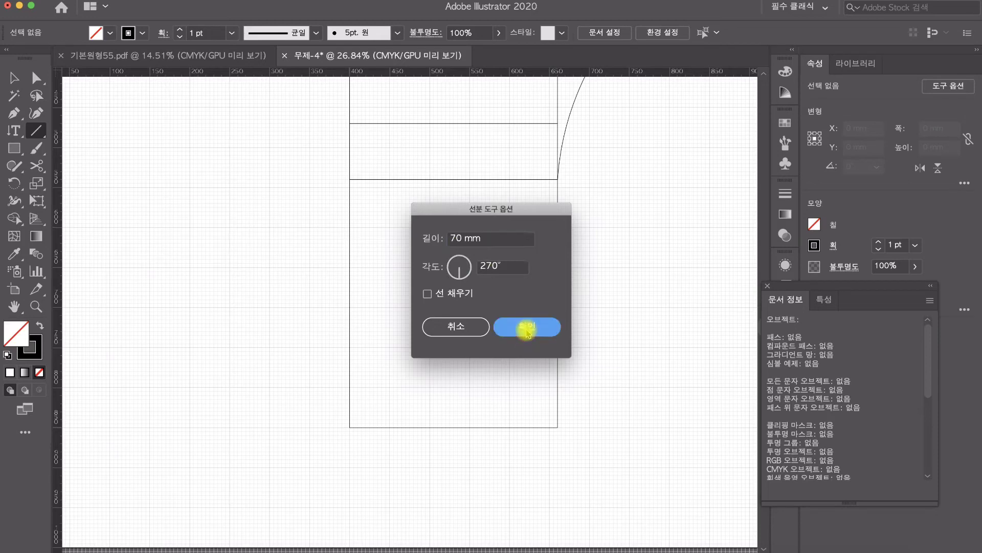
left_click(526, 327)
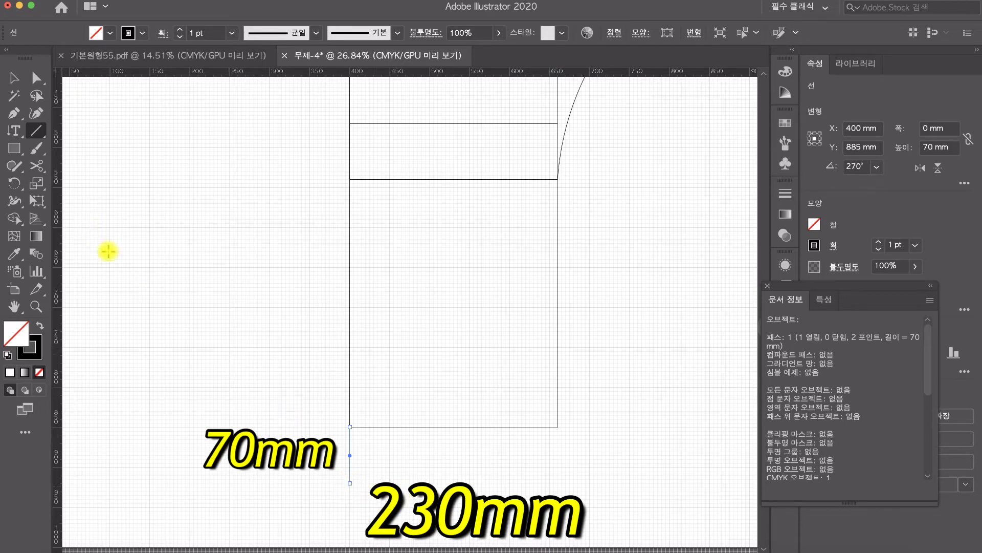
left_click(35, 79)
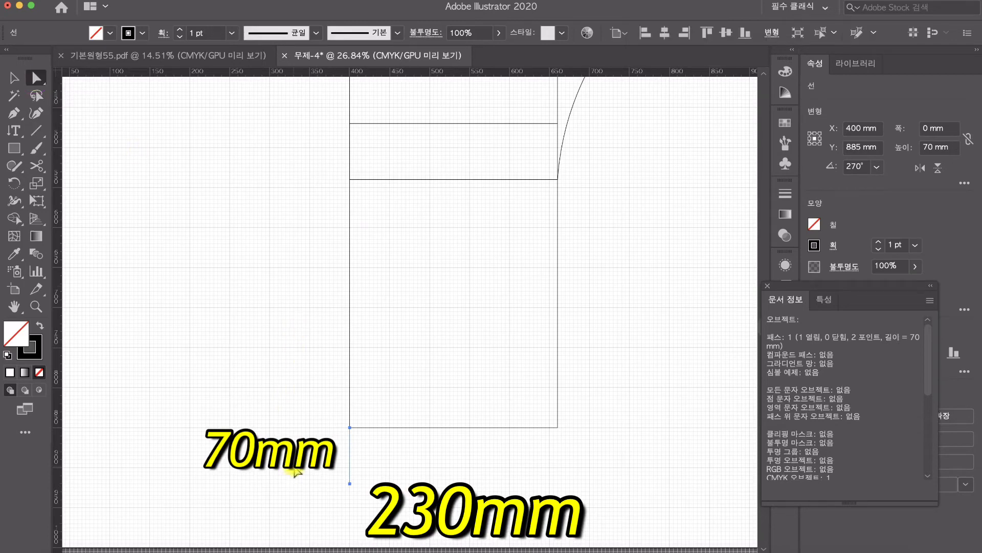
left_click(294, 468)
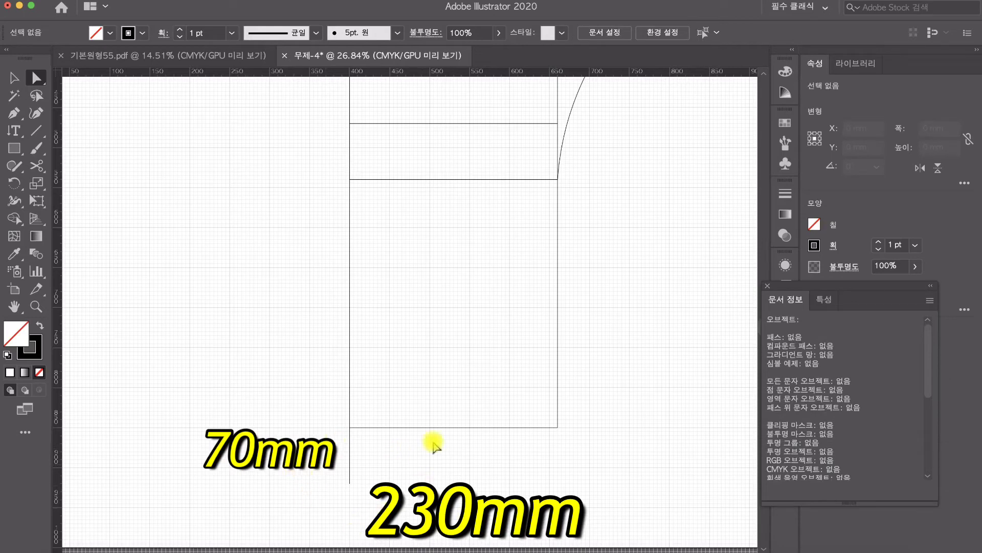
Step: Create a 230 mm line segment at 360° from the lower end of the 70 mm vertical line
left_click(43, 134)
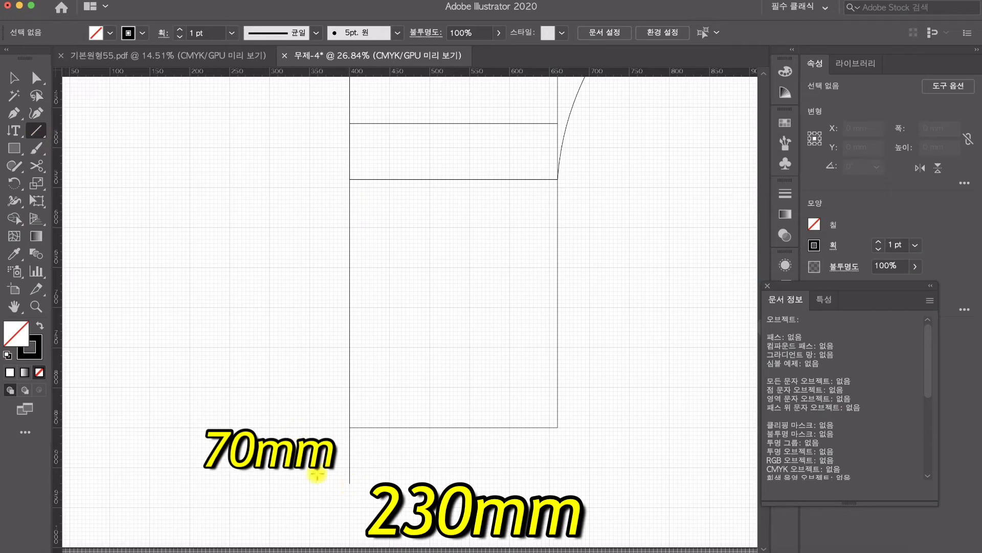
left_click(349, 484)
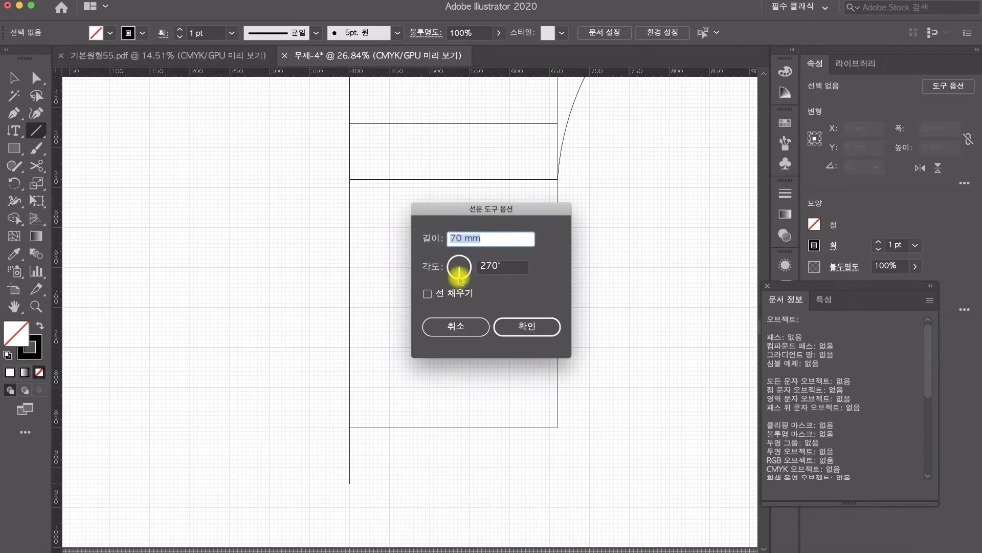
mouse_move(459, 279)
left_mouse_down()
mouse_move(471, 269)
mouse_move(446, 267)
mouse_move(475, 285)
mouse_move(461, 284)
left_mouse_up()
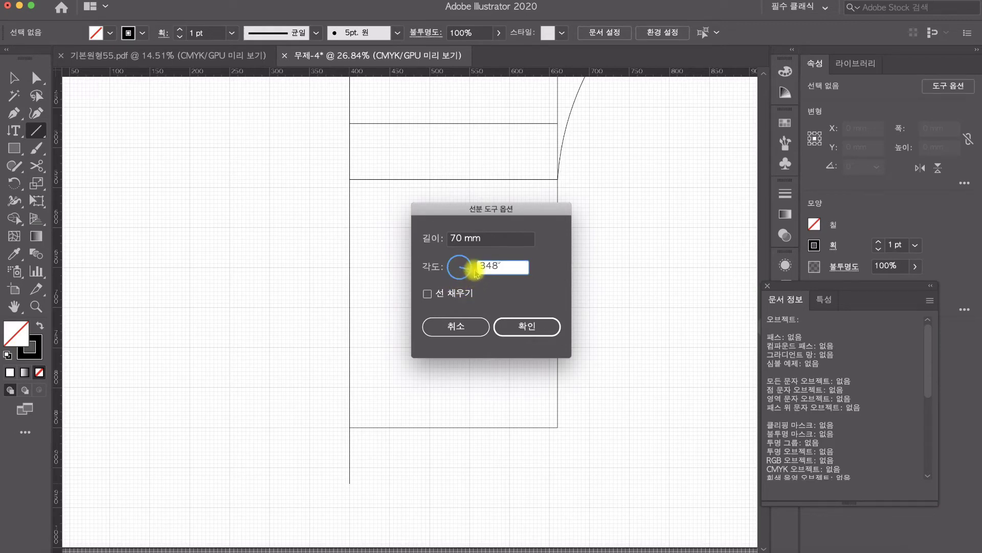
left_click_drag(507, 265, 461, 260)
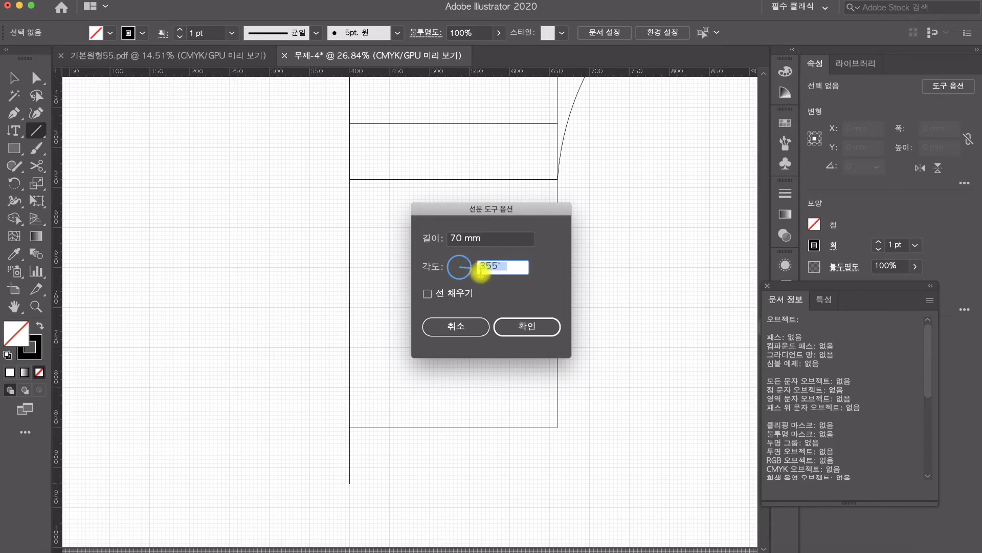
left_click(466, 239)
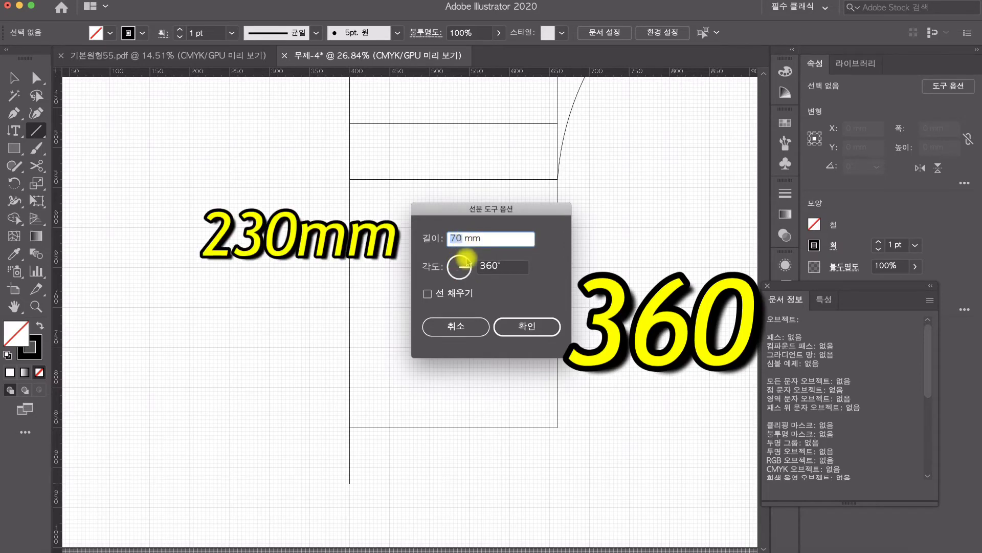
type("23")
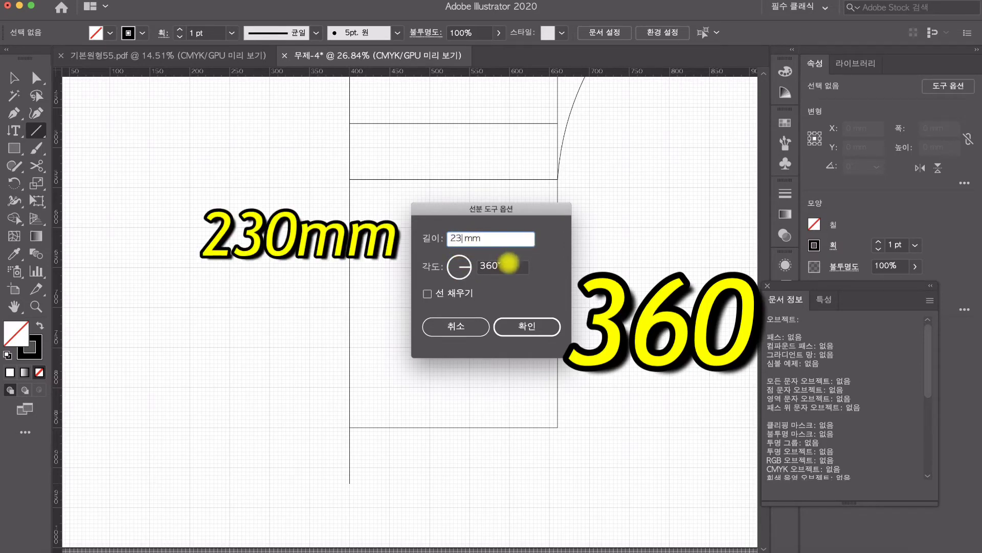
type("0")
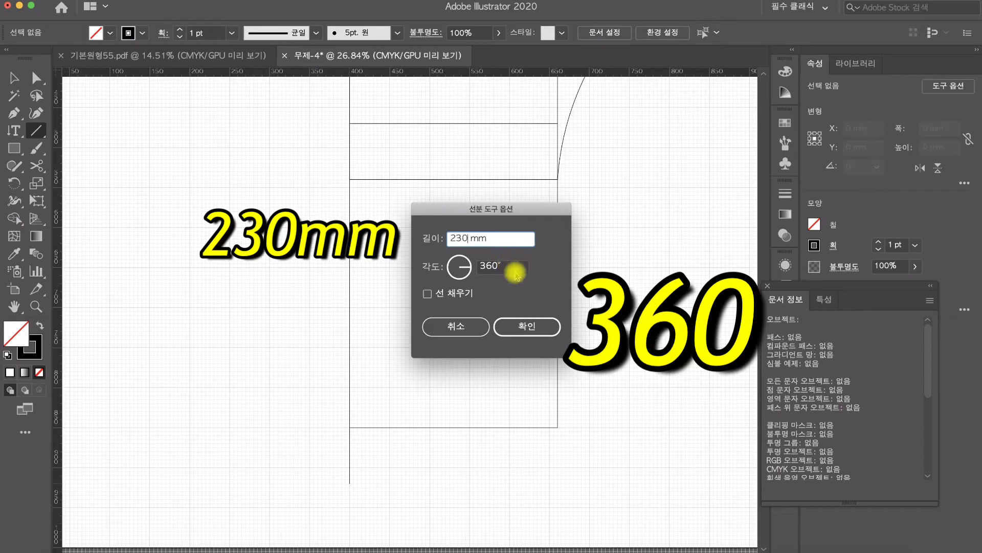
left_click(518, 330)
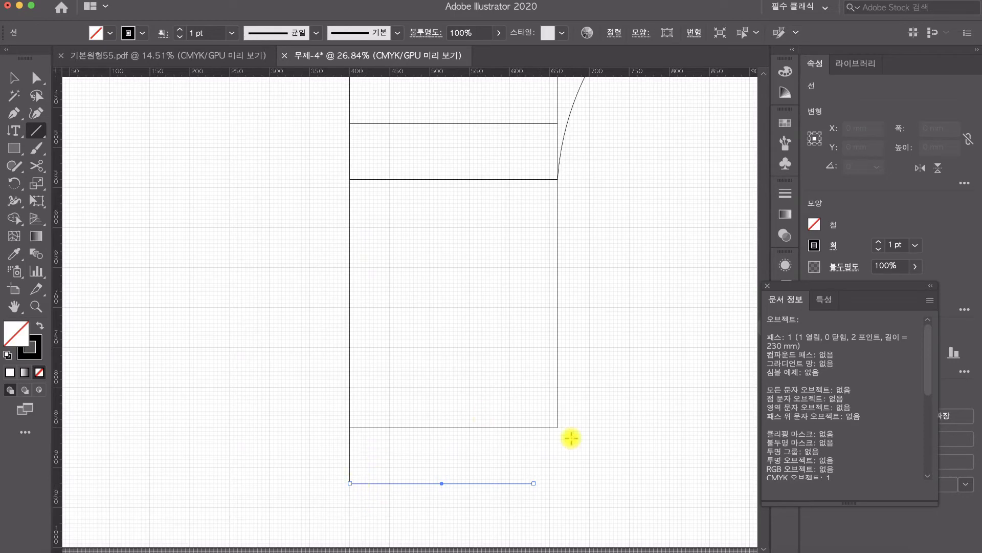
Step: Connect the right end of the 230 mm line straight up to the rectangle's bottom edge with the Pen tool, and end the path
left_click(13, 114)
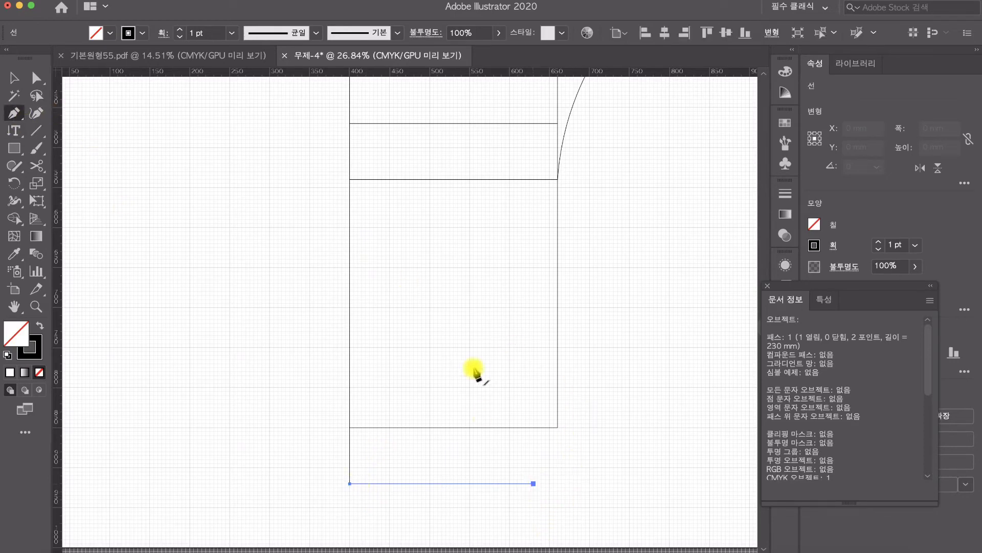
left_click(533, 483)
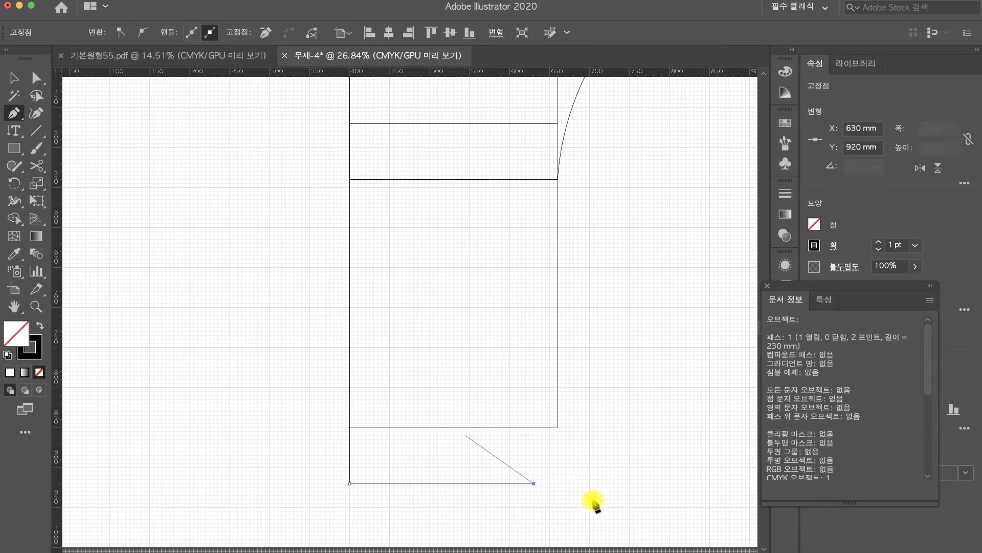
left_click(534, 428)
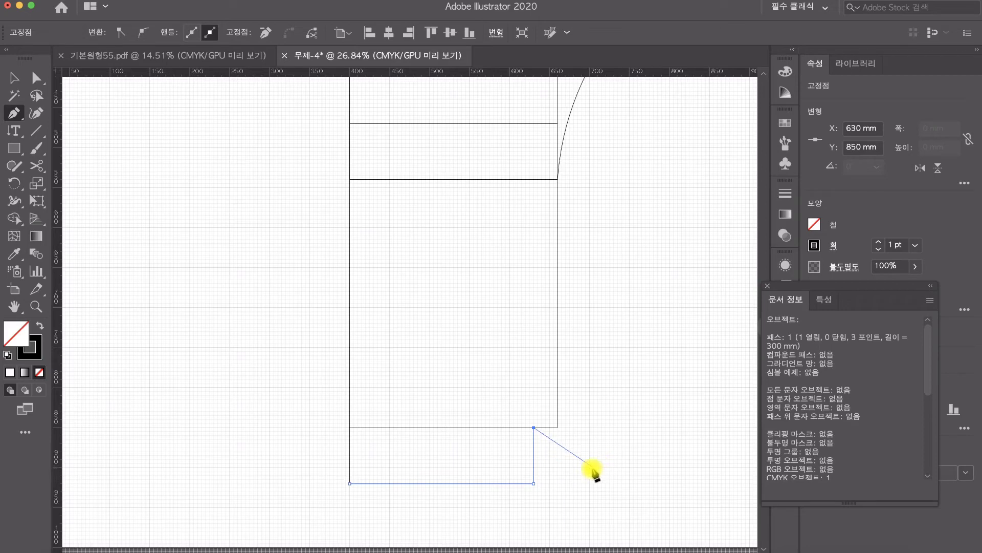
key("Escape")
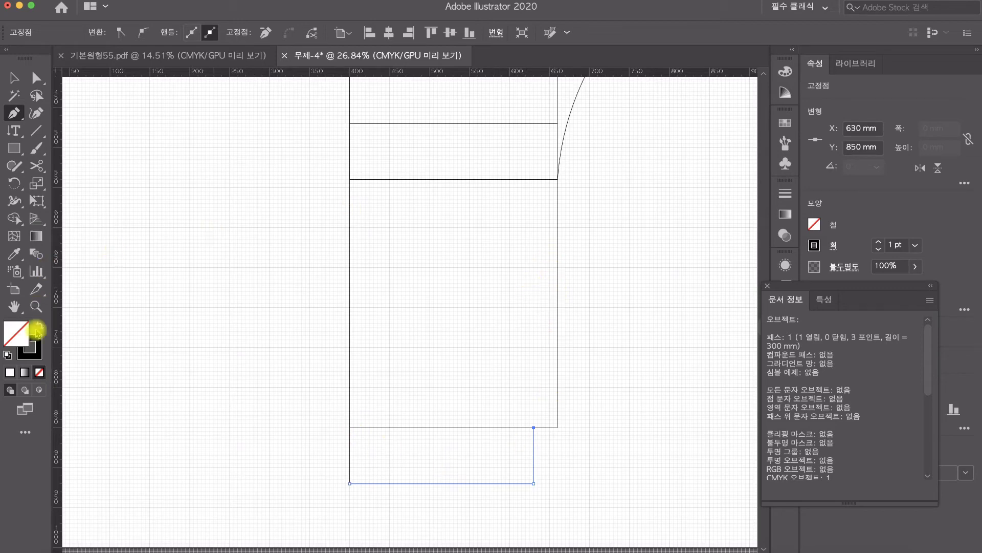
Step: Select the curved armhole segment with Direct Selection and close the Document Info panel
left_click(16, 307)
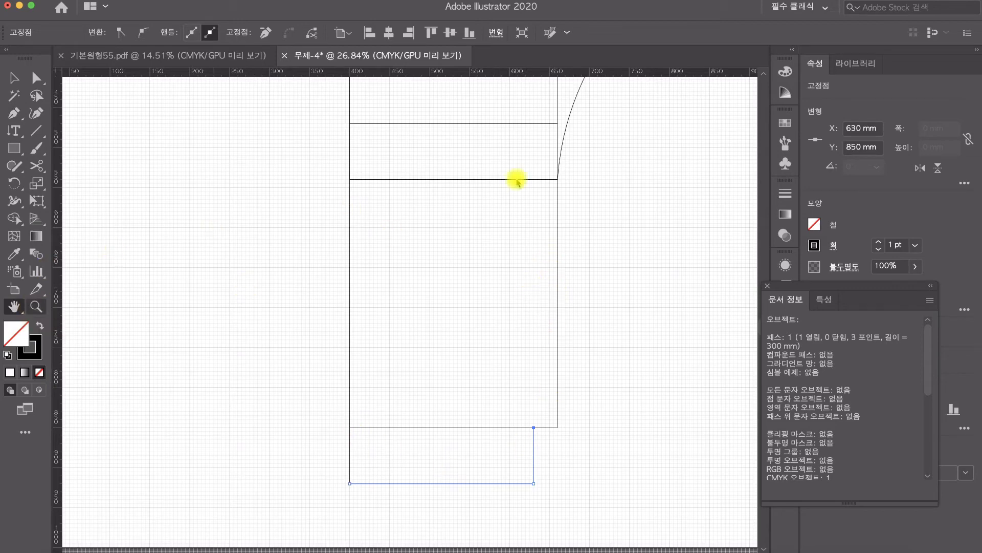
left_click_drag(644, 128, 501, 340)
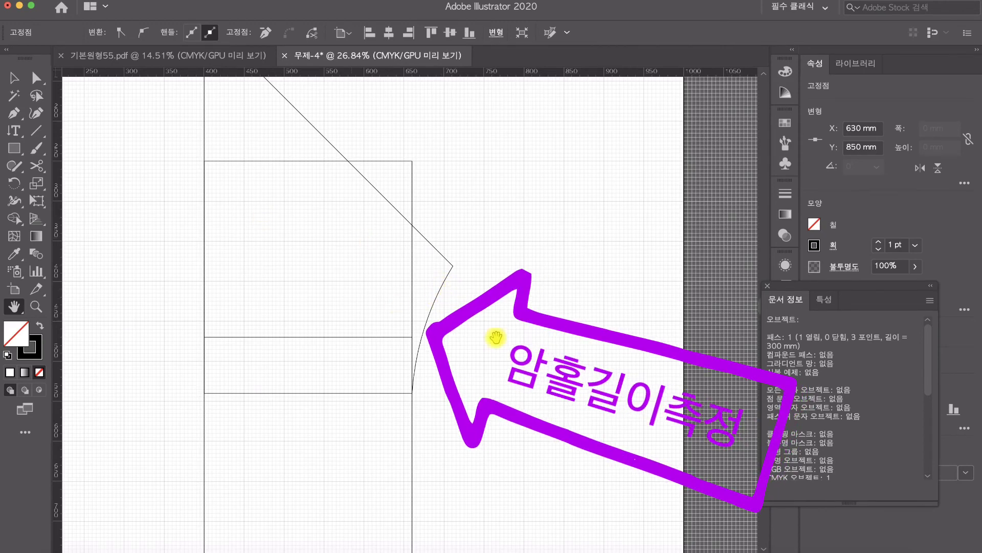
left_click(36, 80)
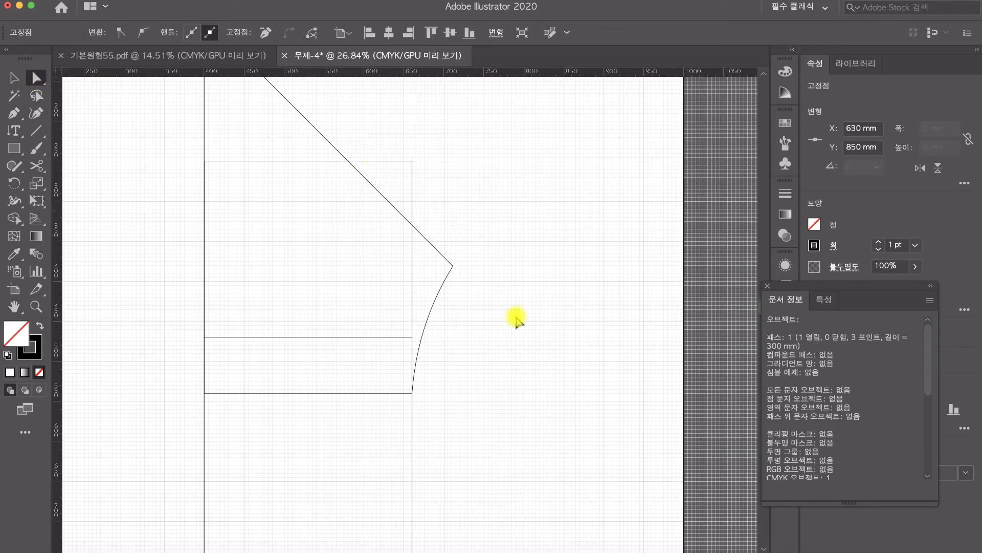
left_click(432, 310)
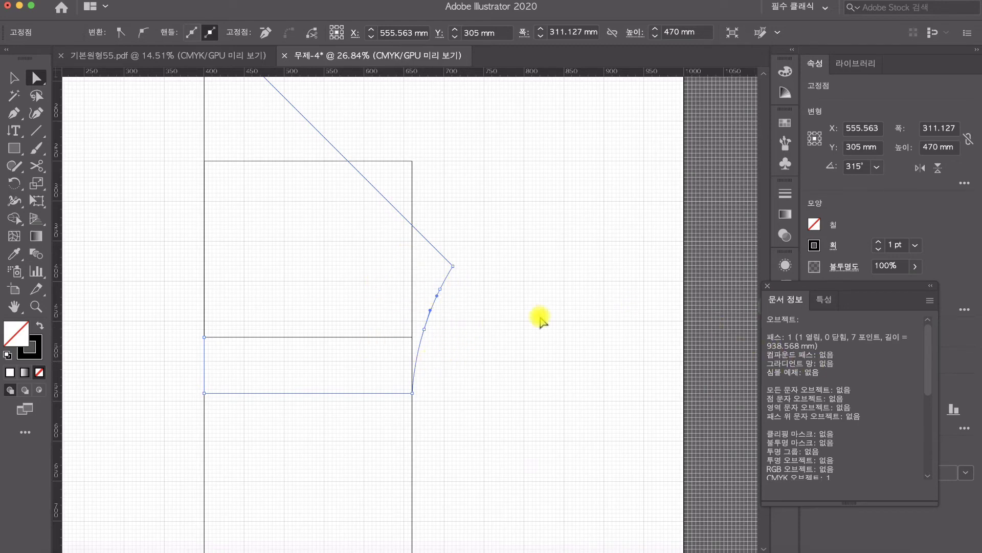
left_click(767, 287)
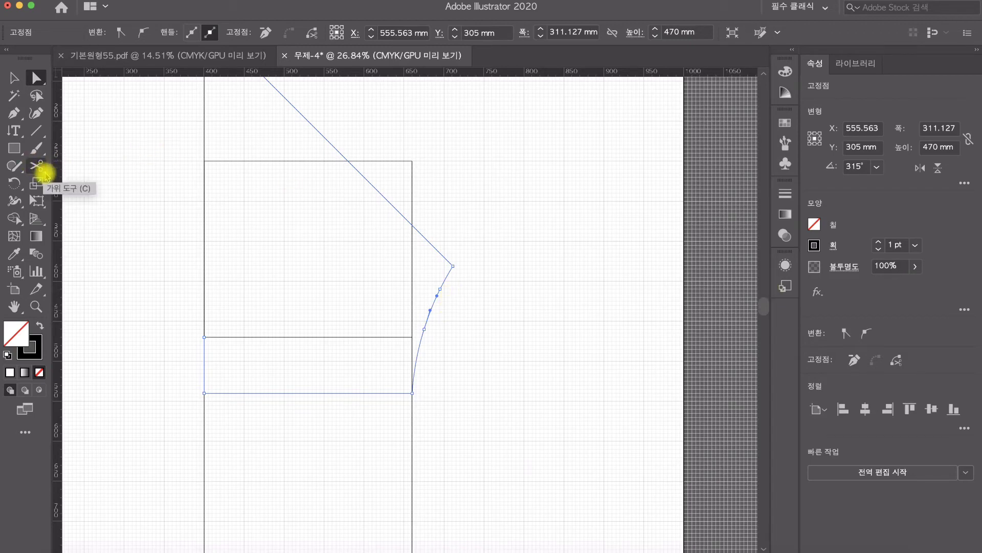
left_click(44, 173)
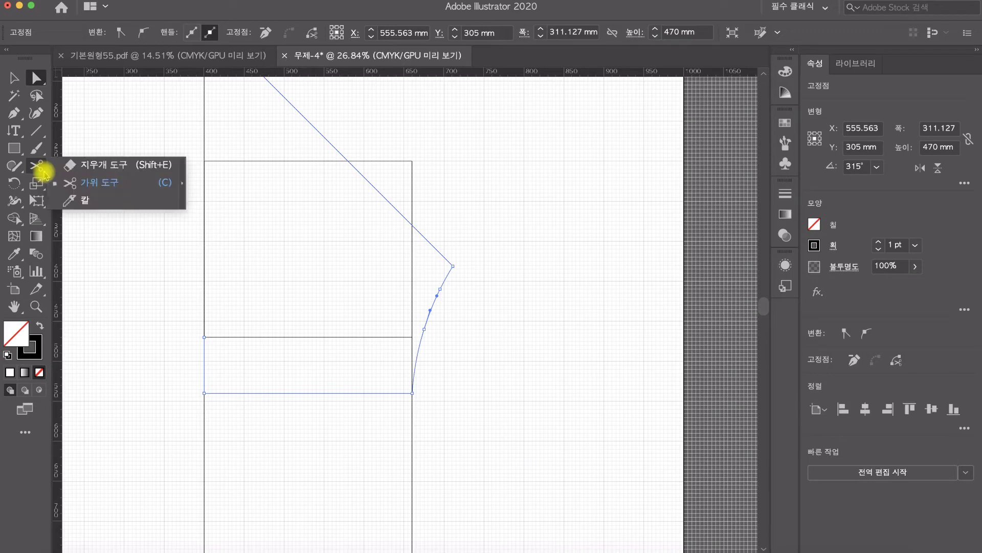
left_click(91, 165)
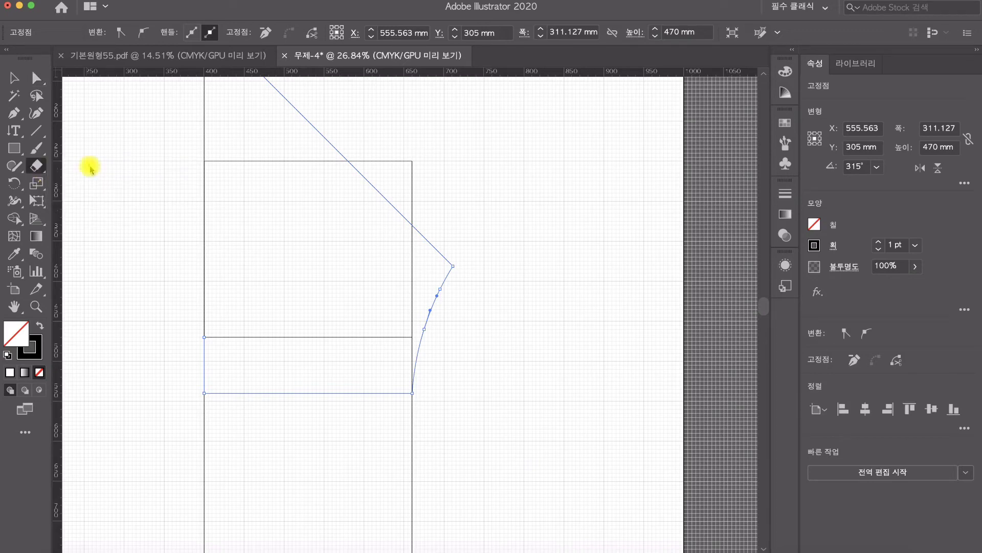
left_click(40, 168)
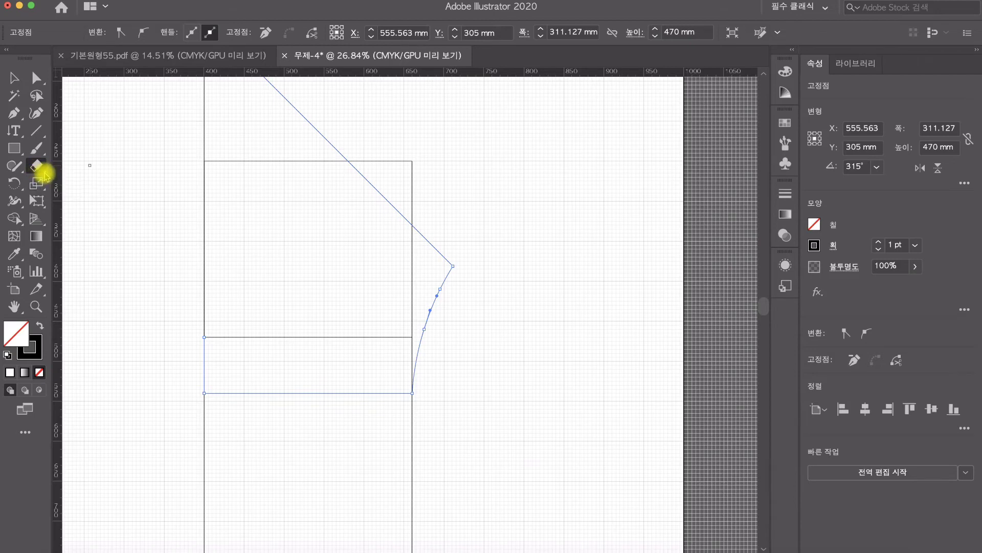
left_click(45, 174)
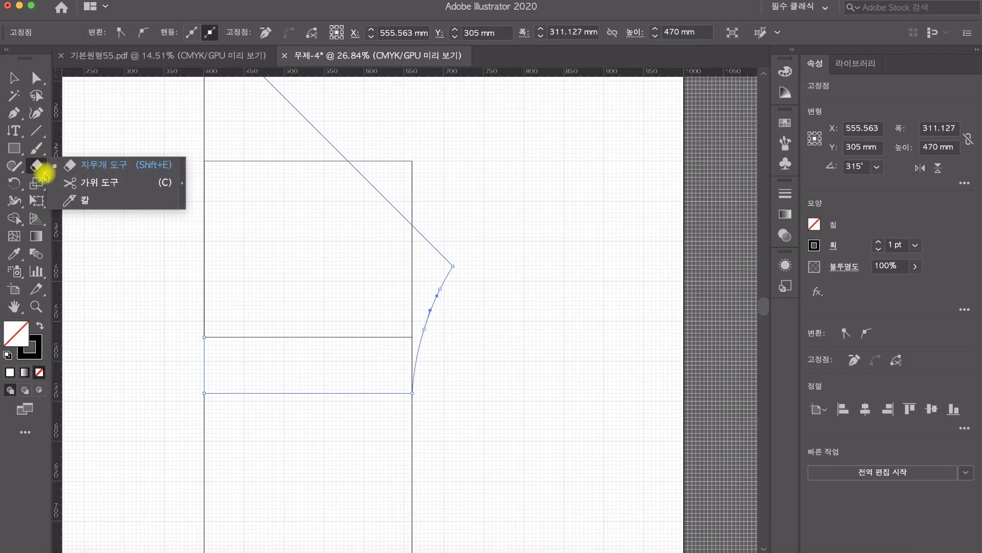
left_click(97, 183)
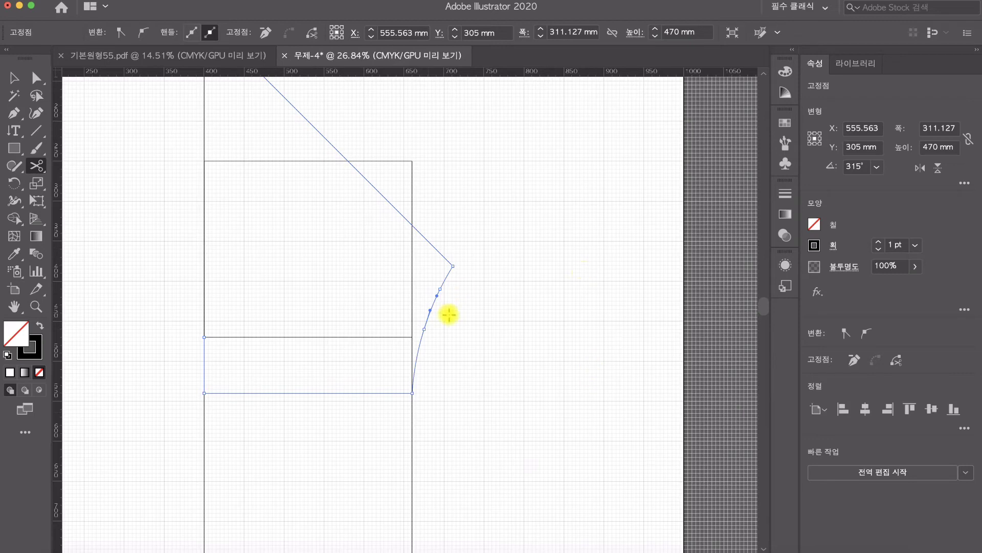
left_click(42, 82)
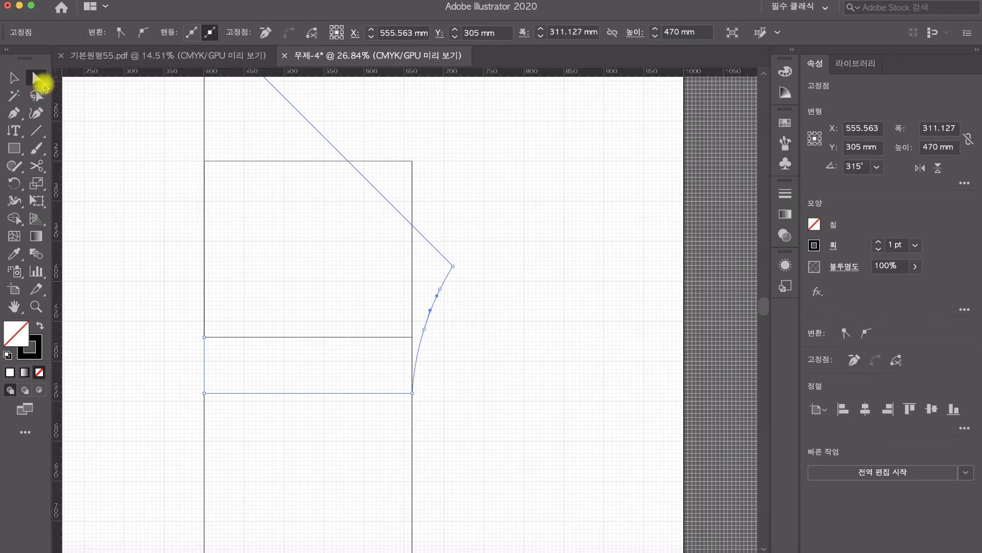
left_click(480, 288)
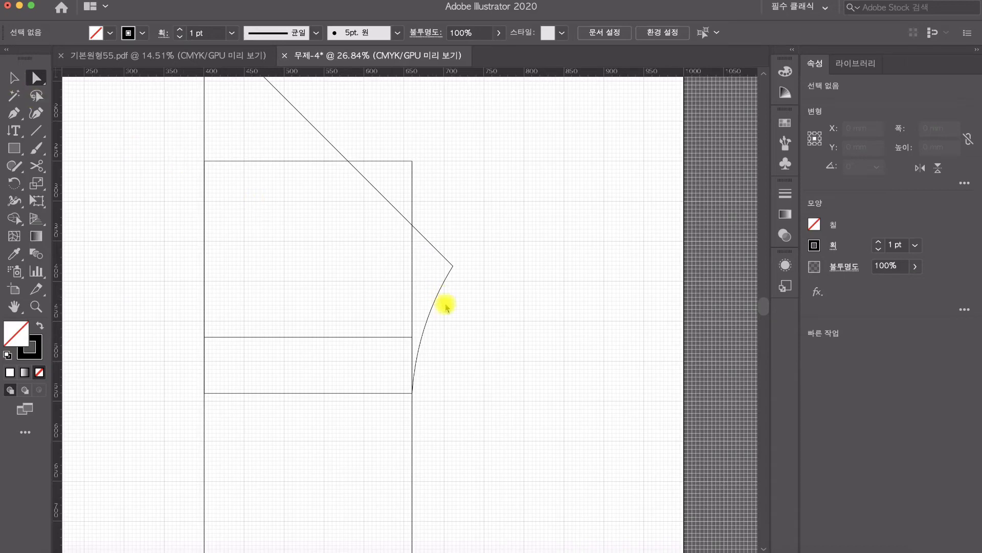
Step: Cut the armhole path with the Scissors tool at the shoulder tip and at the curve's lower end on the rectangle's side
left_click(438, 298)
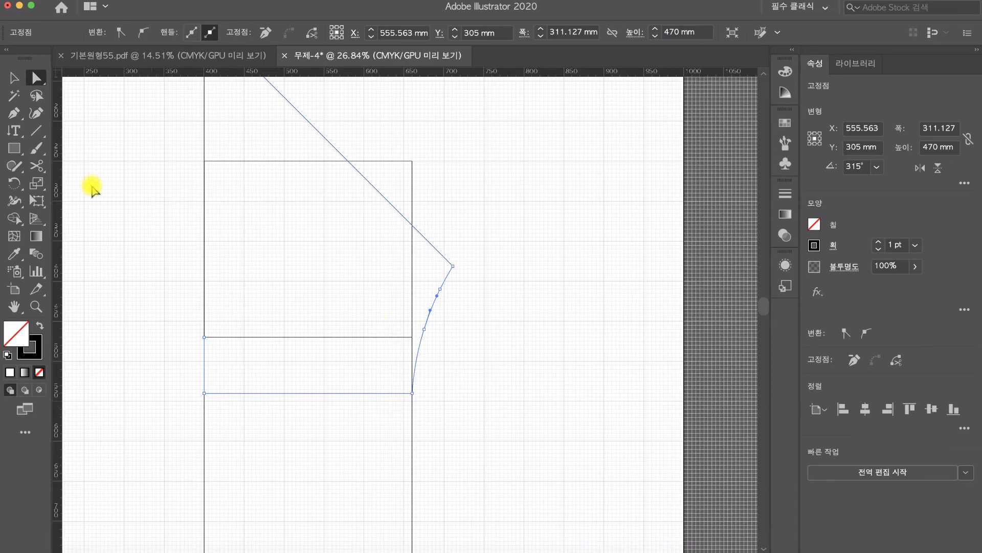
left_click(41, 167)
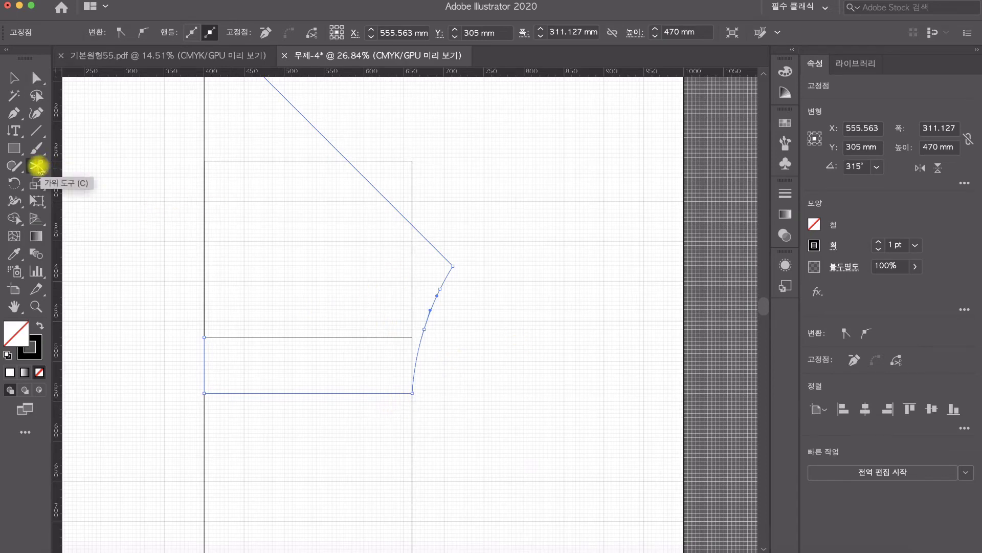
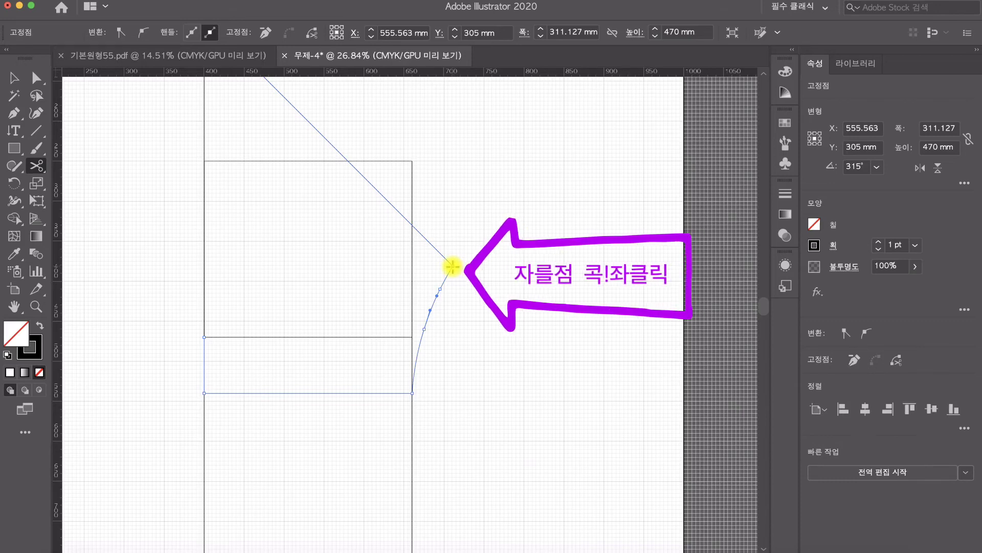
left_click(452, 267)
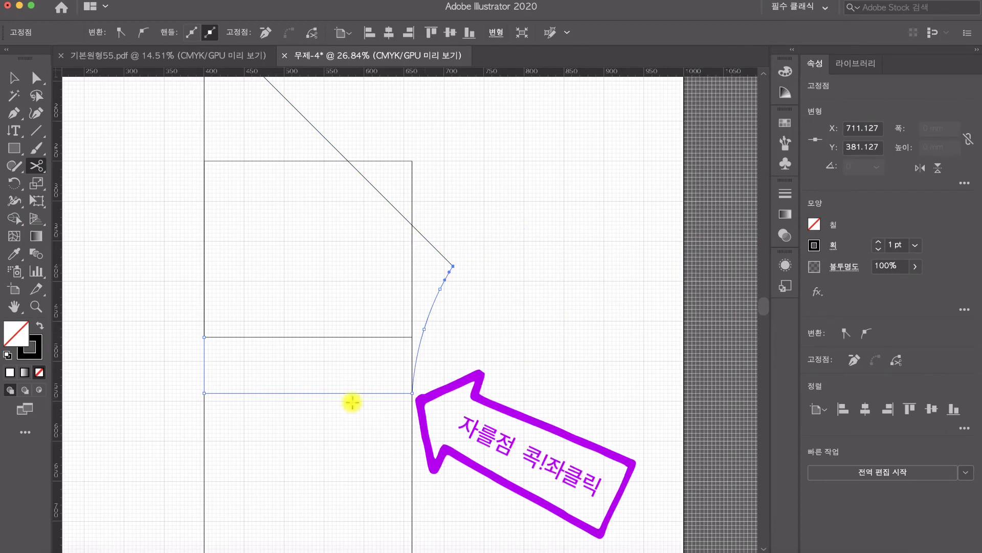
left_click(412, 393)
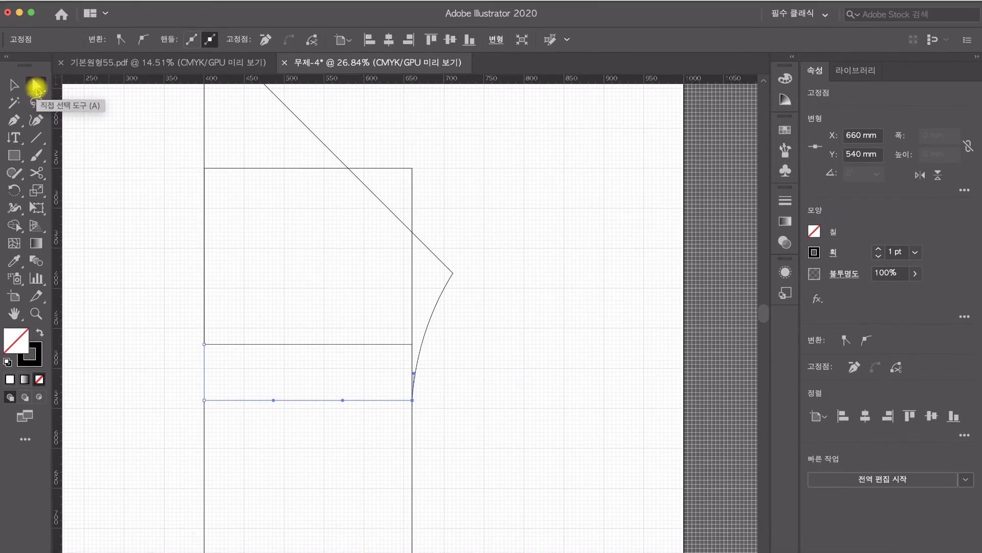
Step: Select the separated armhole curve and read its length in the Document Info panel's Objects view
left_click(36, 87)
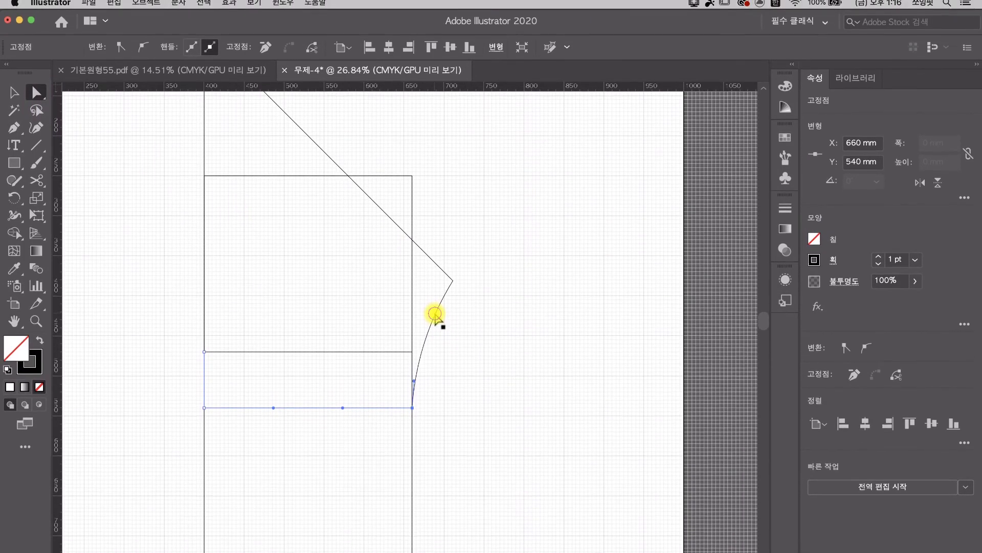
left_click(433, 317)
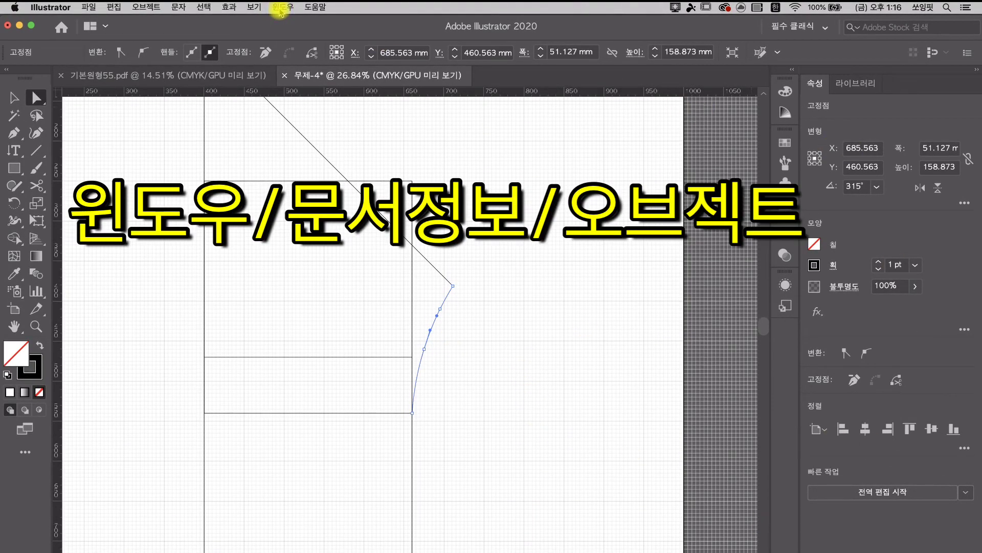
left_click(281, 7)
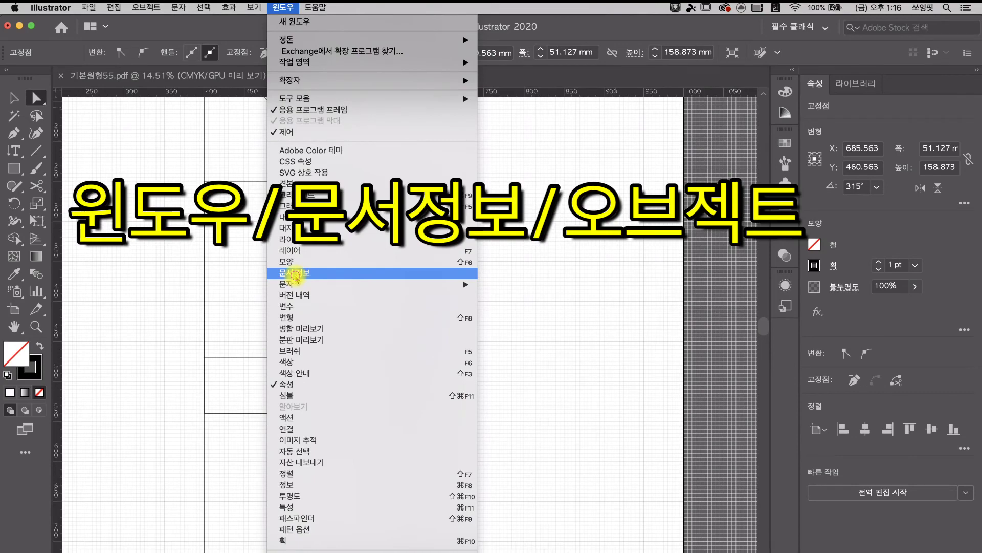
left_click(296, 276)
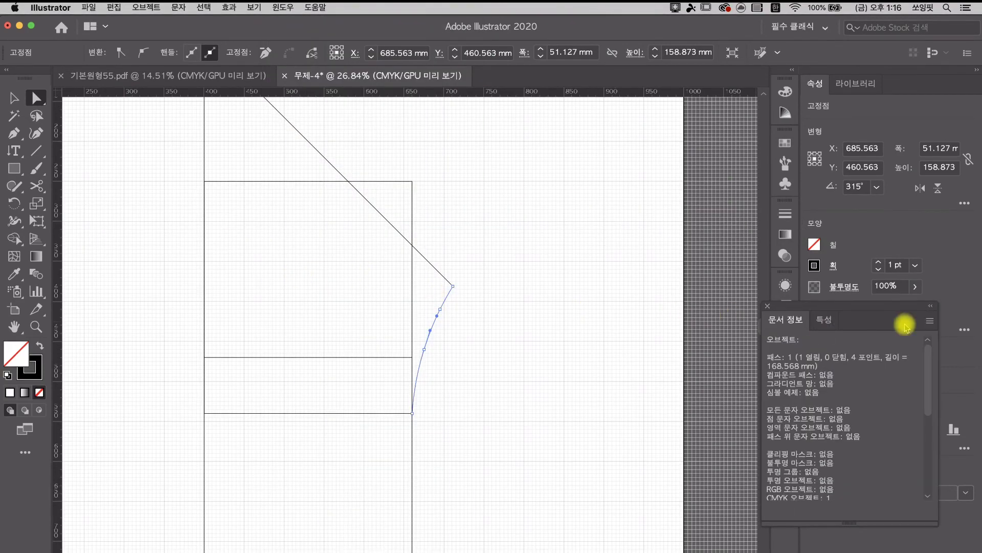
left_click(931, 324)
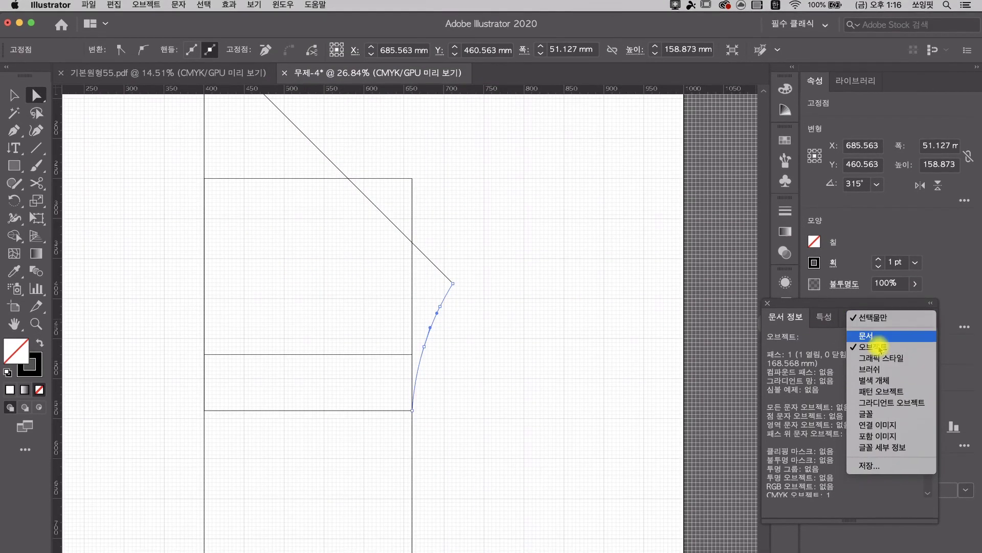
left_click(849, 352)
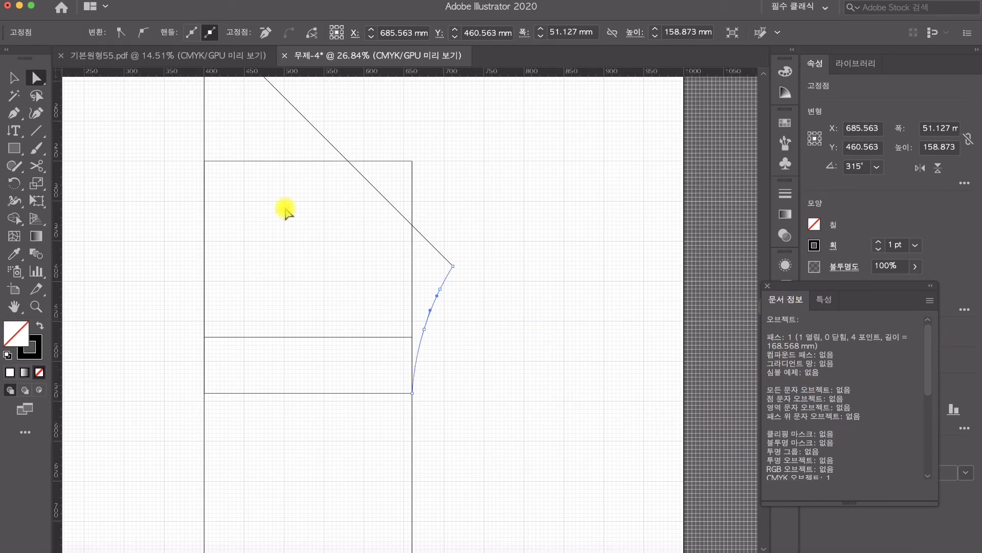
Step: Create a rectangle 70 mm wide and 168.5 mm high in the empty area beside the armhole curve
left_click(15, 153)
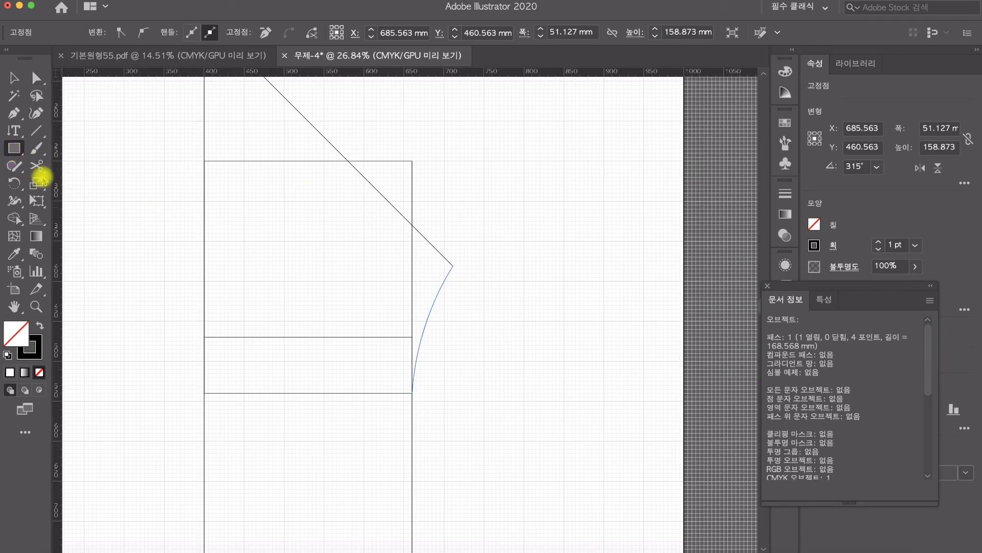
left_click(12, 146)
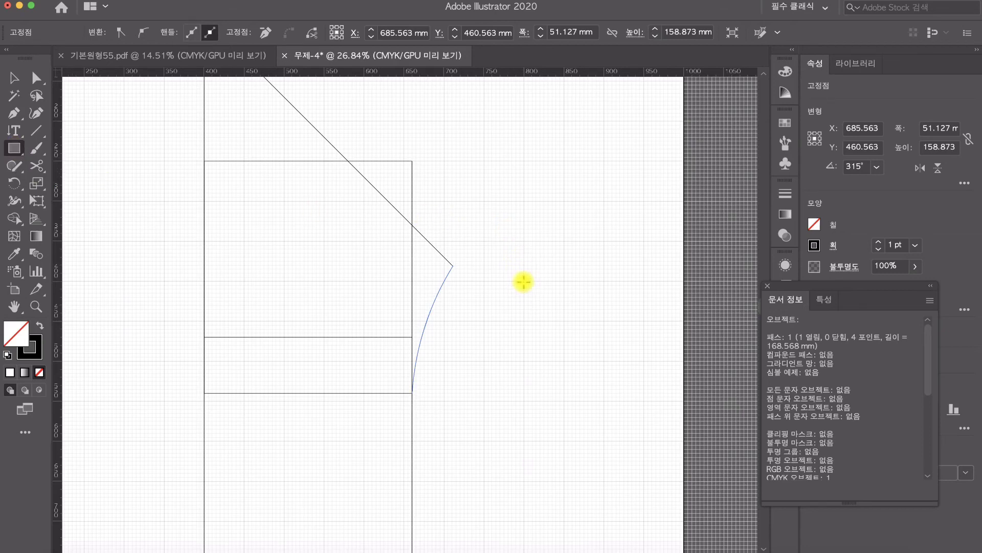
left_click(523, 281)
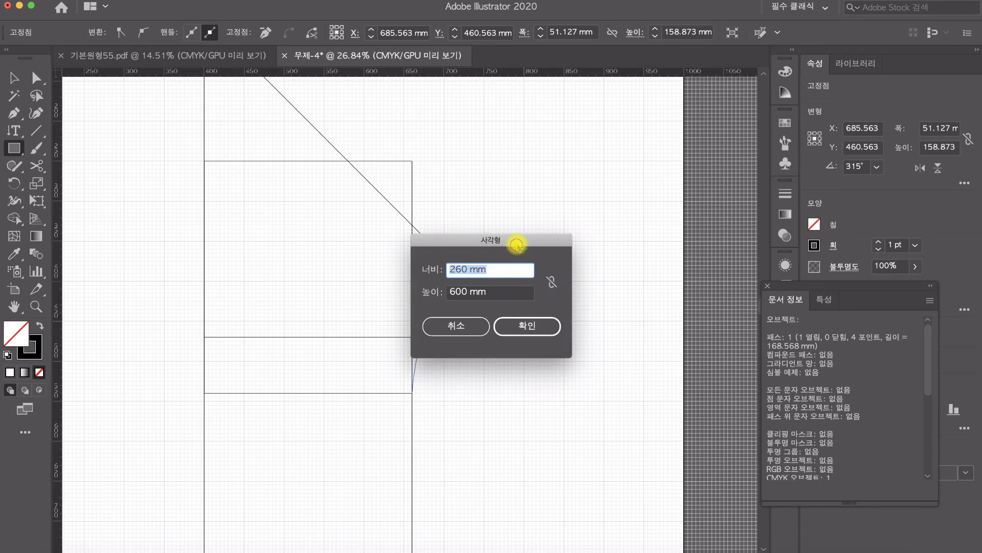
left_click_drag(522, 246, 611, 124)
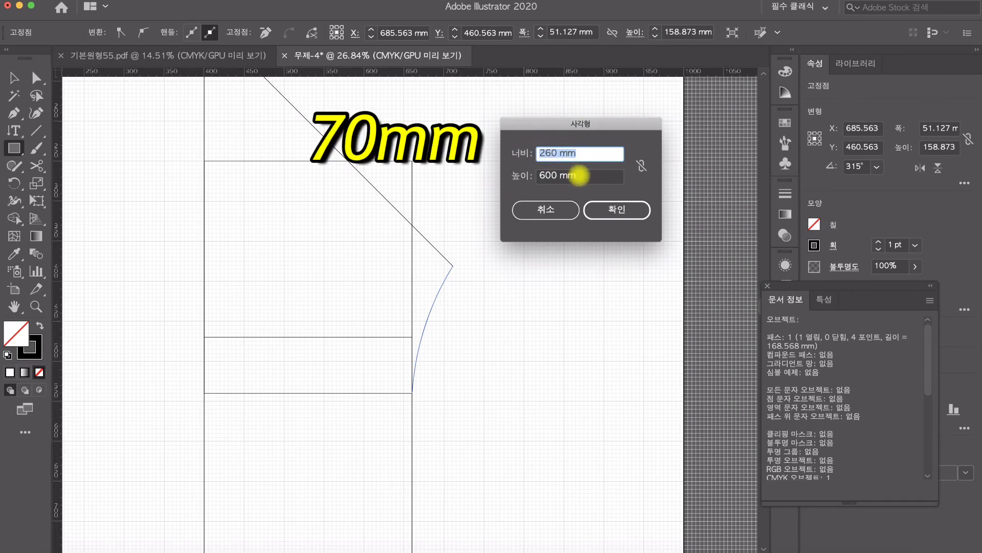
type("70")
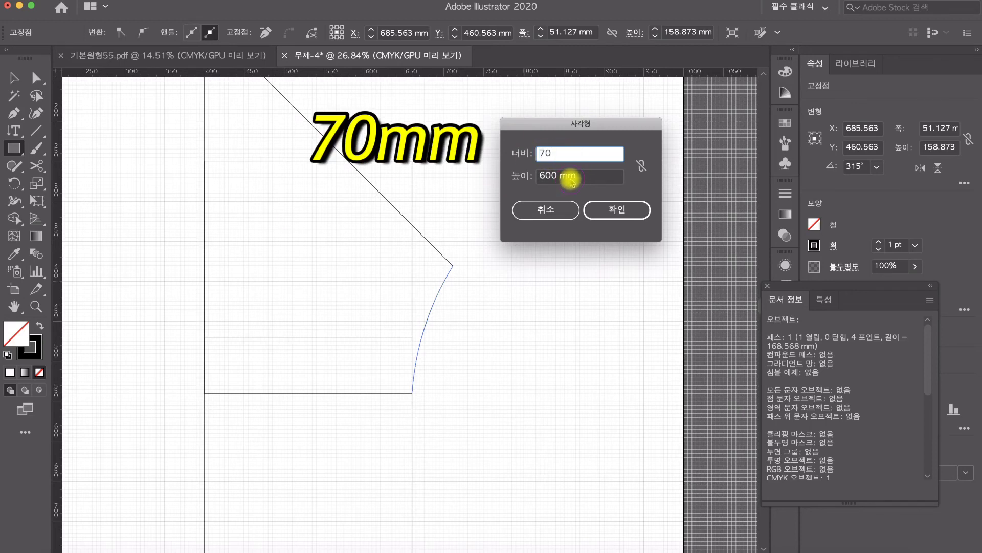
left_click(578, 178)
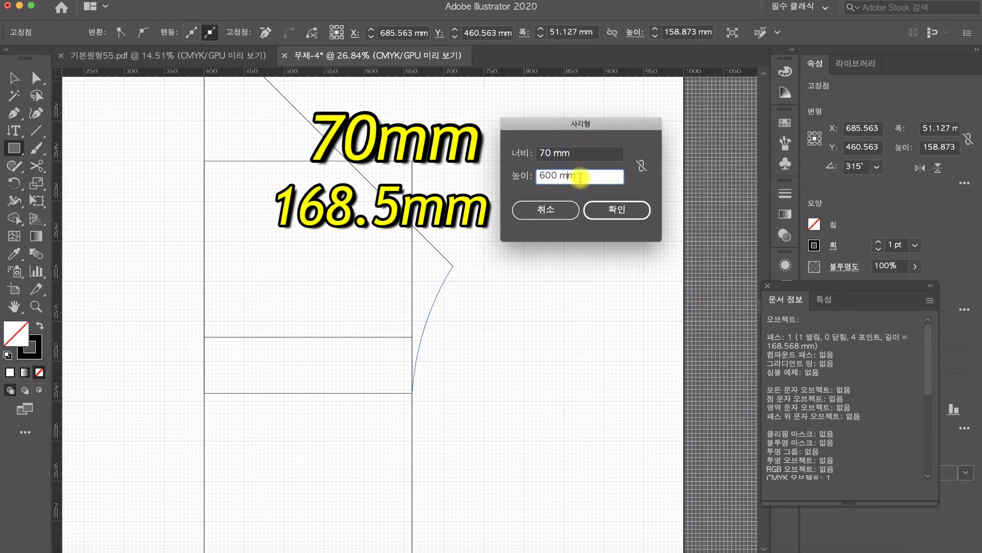
left_click_drag(580, 178, 495, 168)
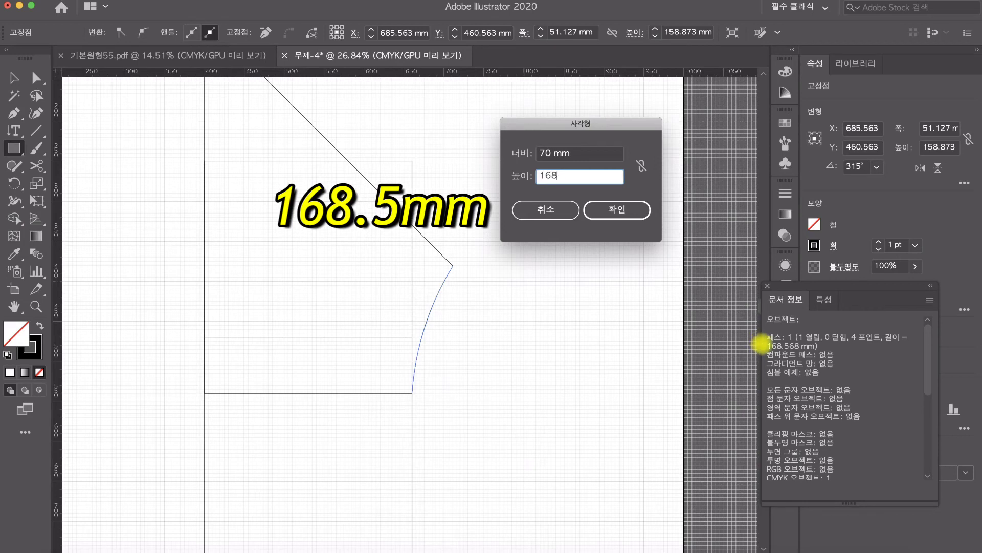
type("168.9")
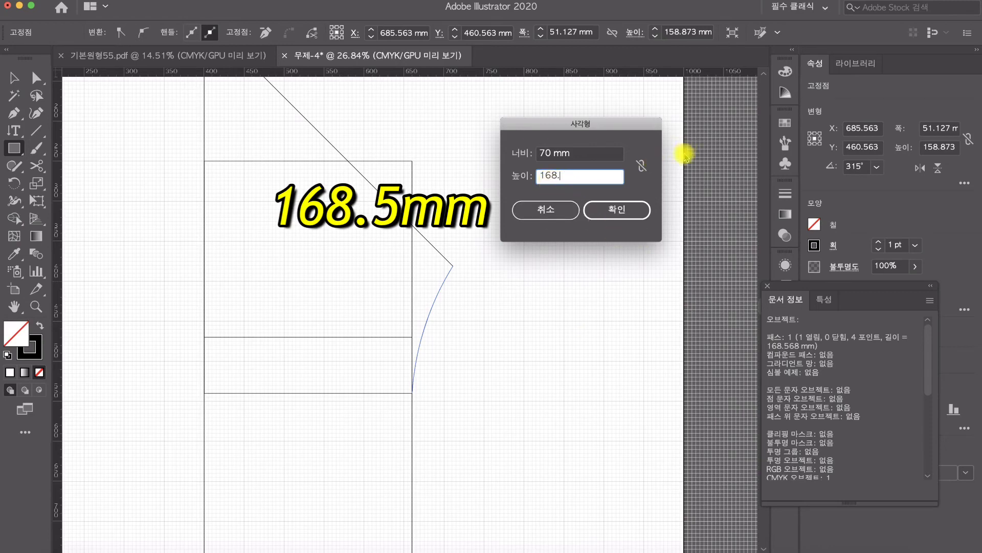
type("5")
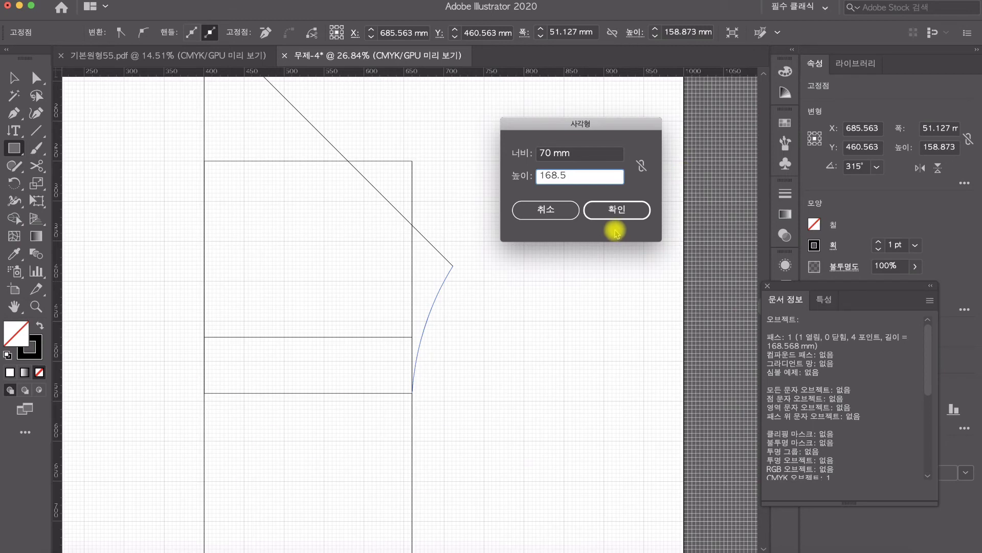
left_click(616, 219)
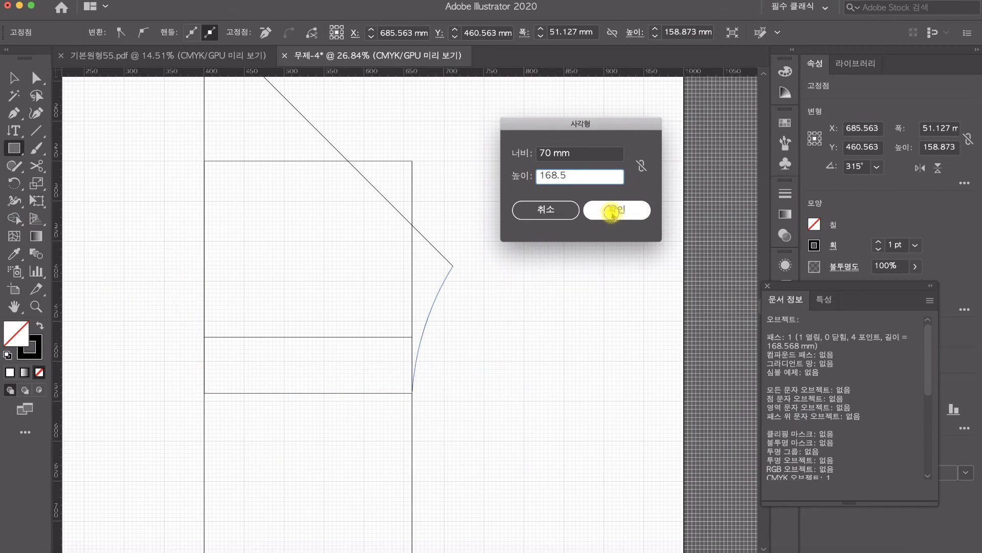
left_click(612, 211)
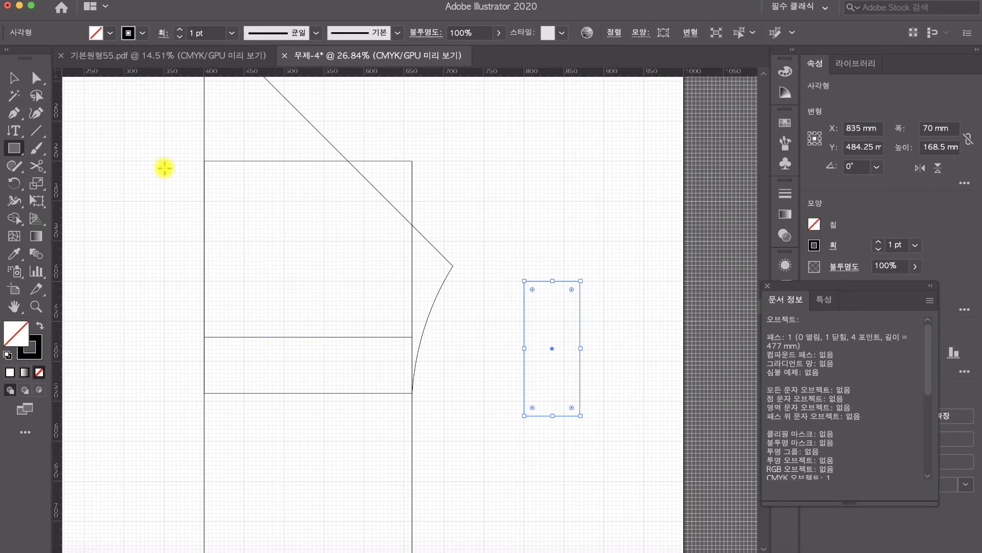
Step: Switch to Safari, examine the sleeve bands and fold marks in the blog's pattern layout diagram, and return to Illustrator
left_click(36, 77)
left_click_drag(573, 205, 564, 305)
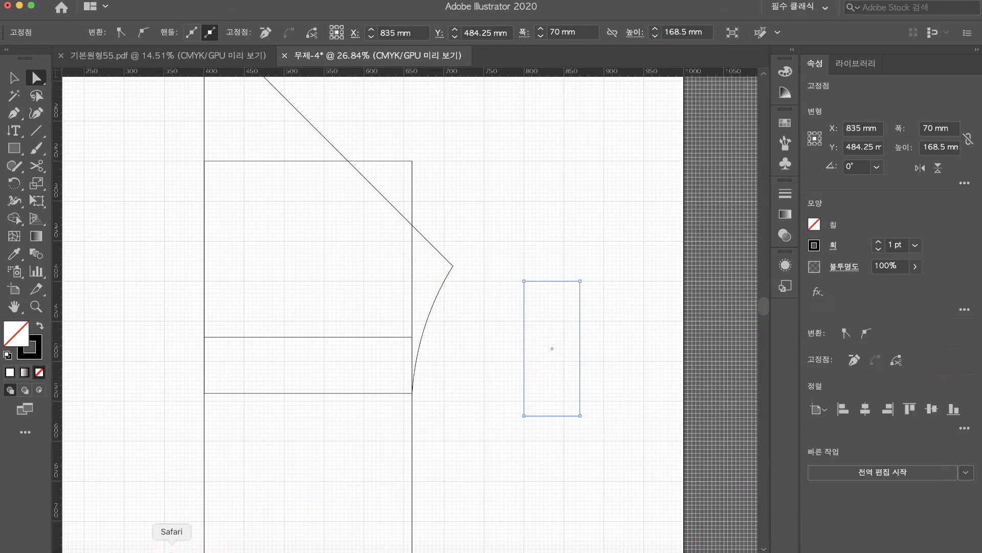
left_click(171, 548)
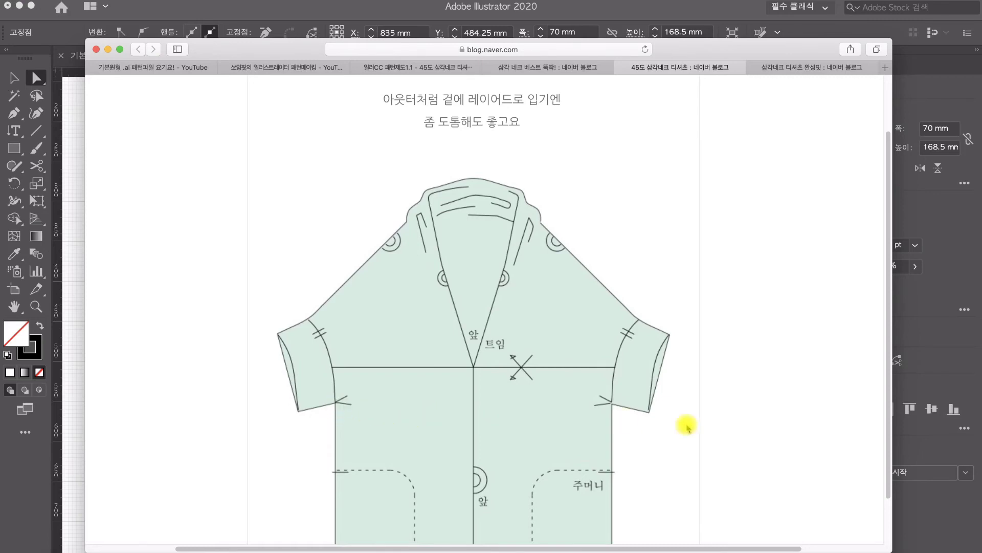
scroll(681, 427, "down", 15)
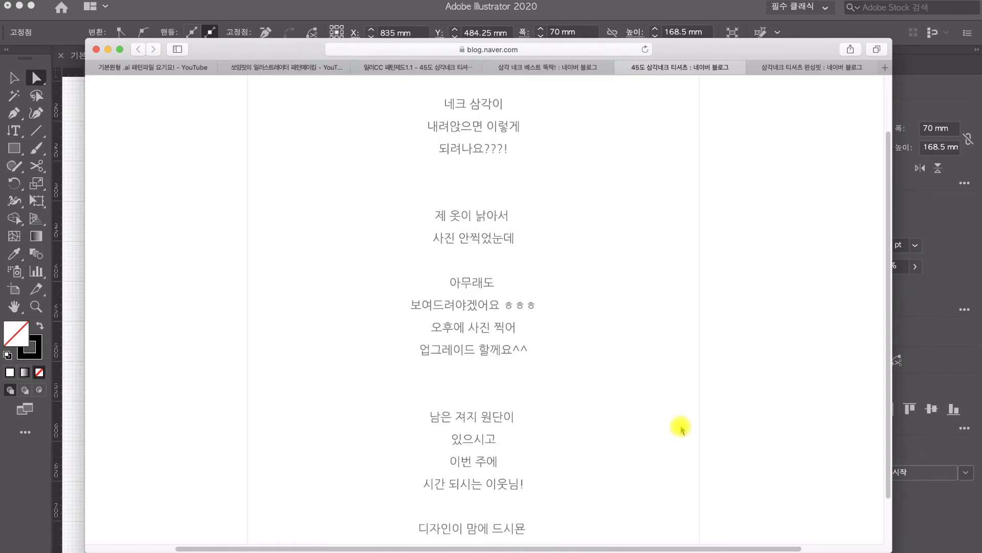
scroll(516, 431, "down", 2)
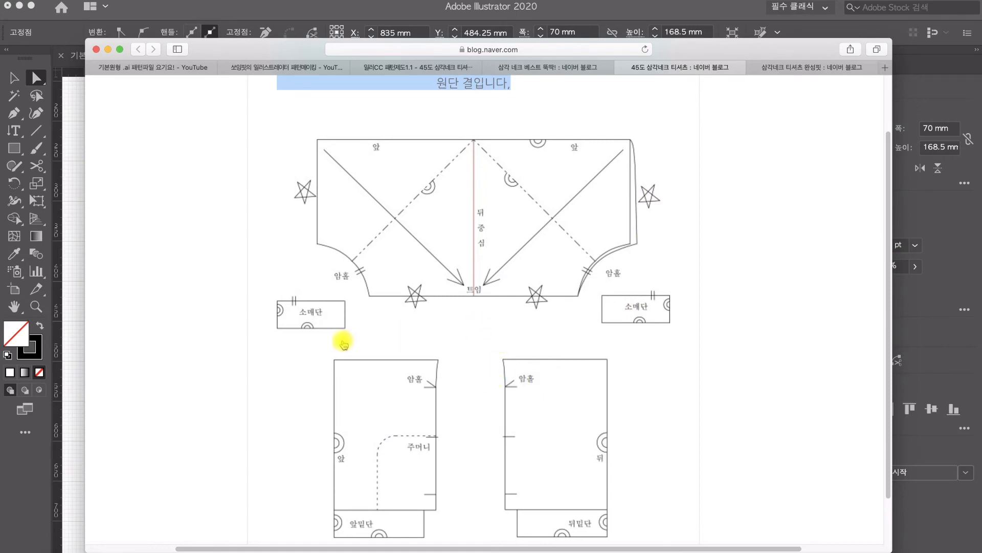
left_click(74, 306)
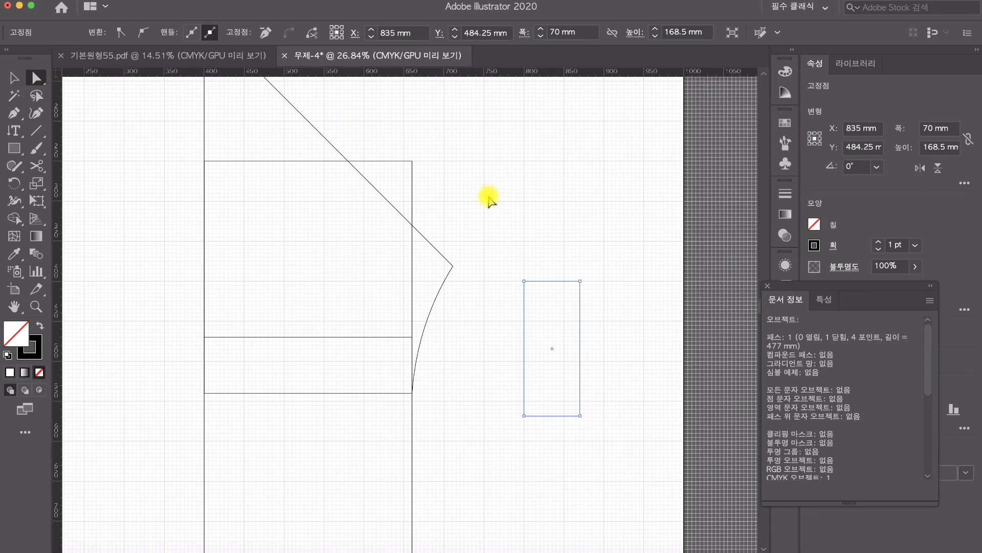
Step: Deselect the band rectangle and create a circle 50 mm wide and 50 mm high in the empty area beside the bodice pattern
left_click(489, 199)
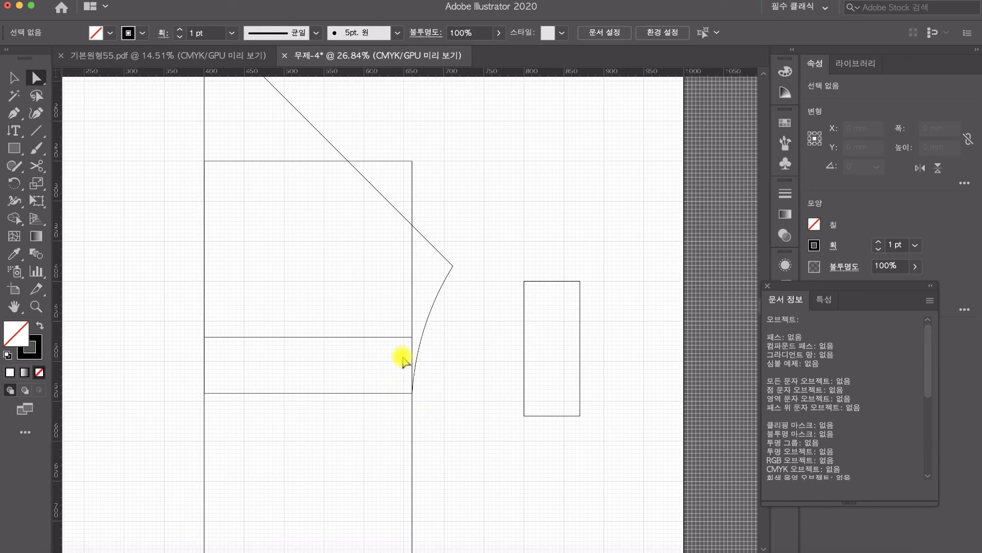
key("super+0")
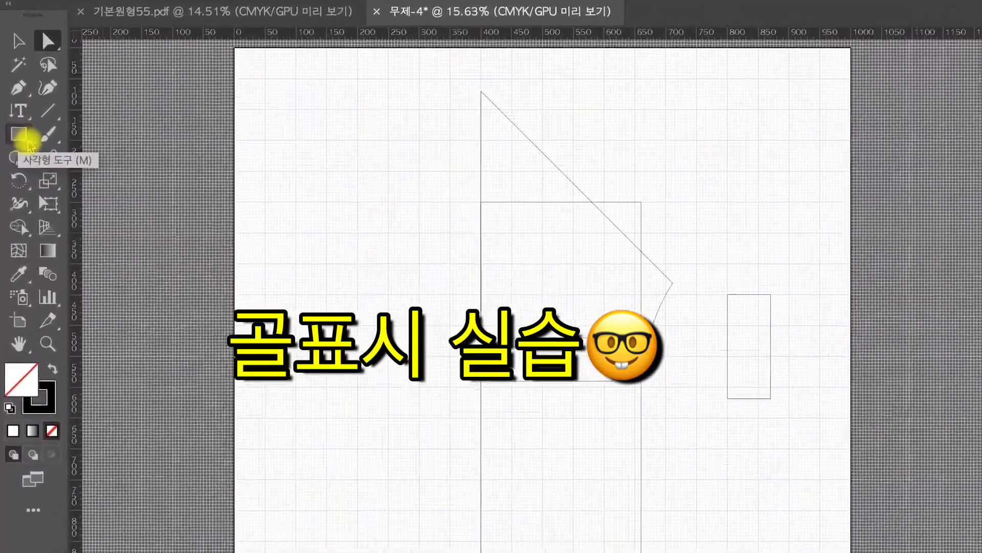
left_click(25, 140)
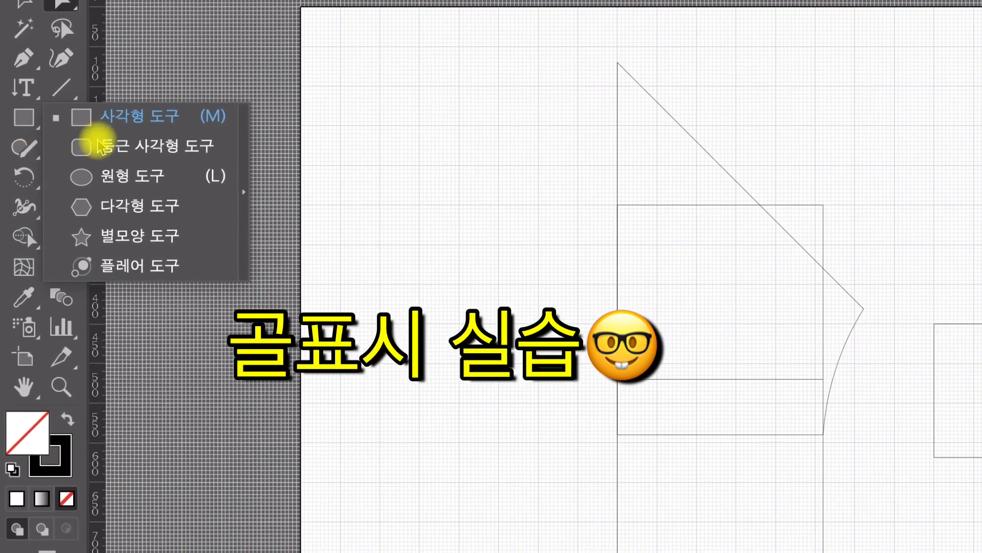
left_click(135, 179)
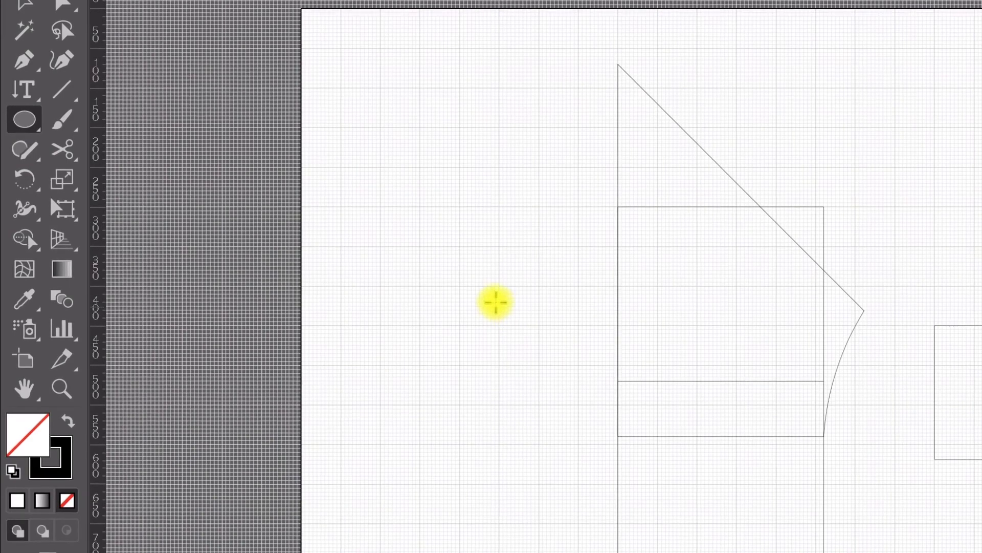
left_click(470, 301)
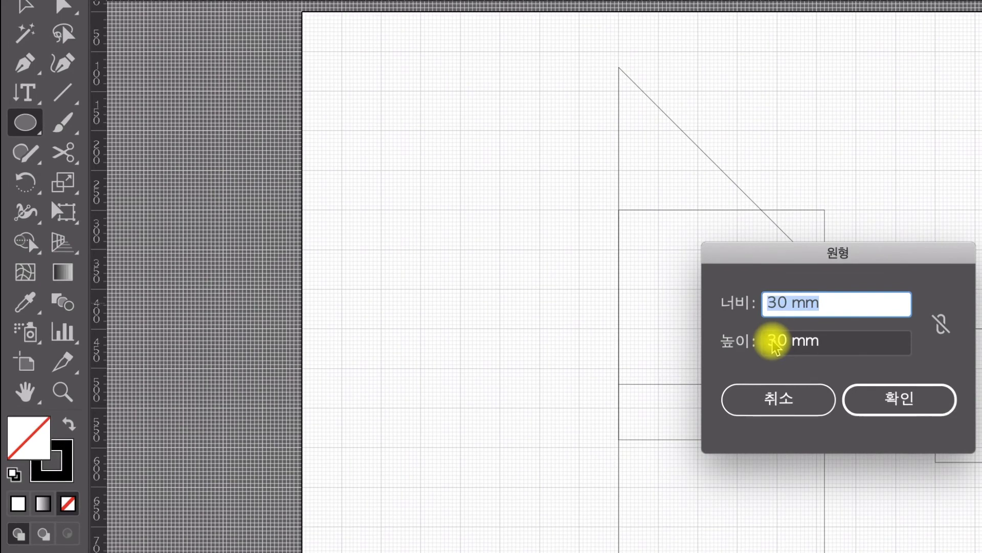
type("50")
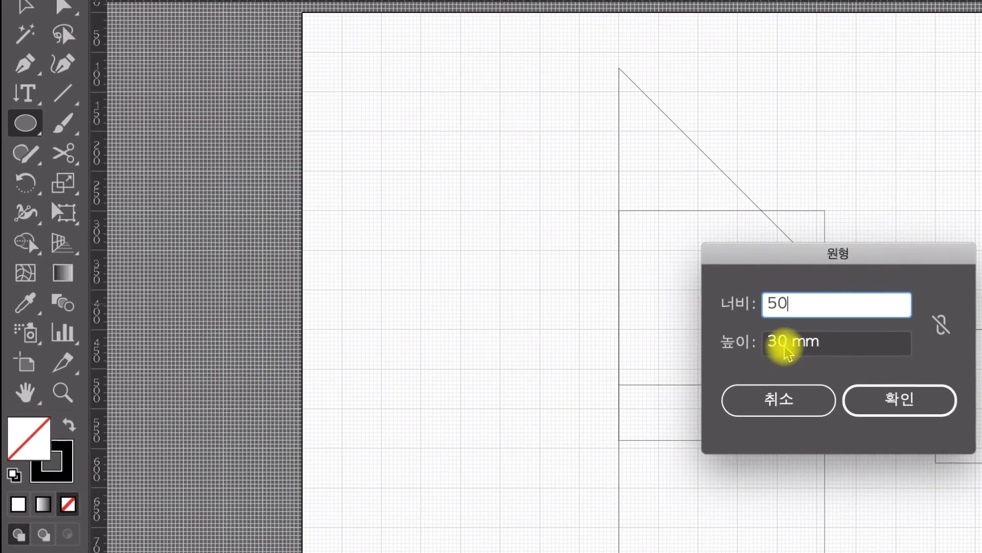
left_click(788, 346)
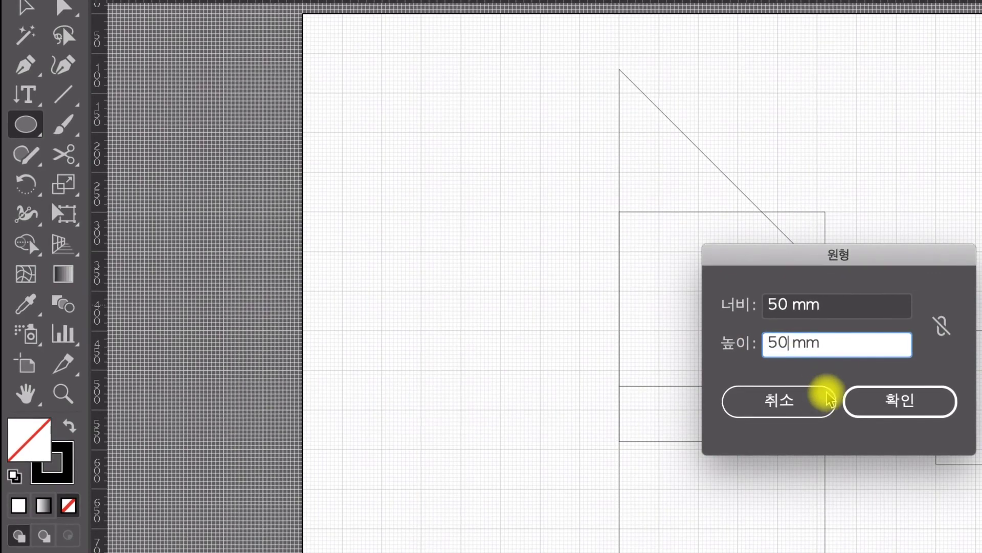
left_click(877, 400)
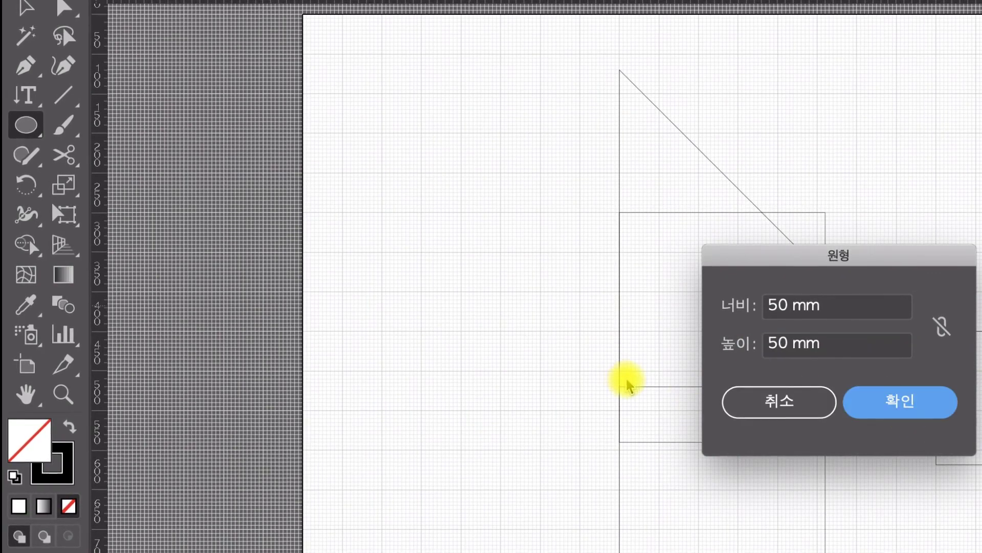
left_click(899, 402)
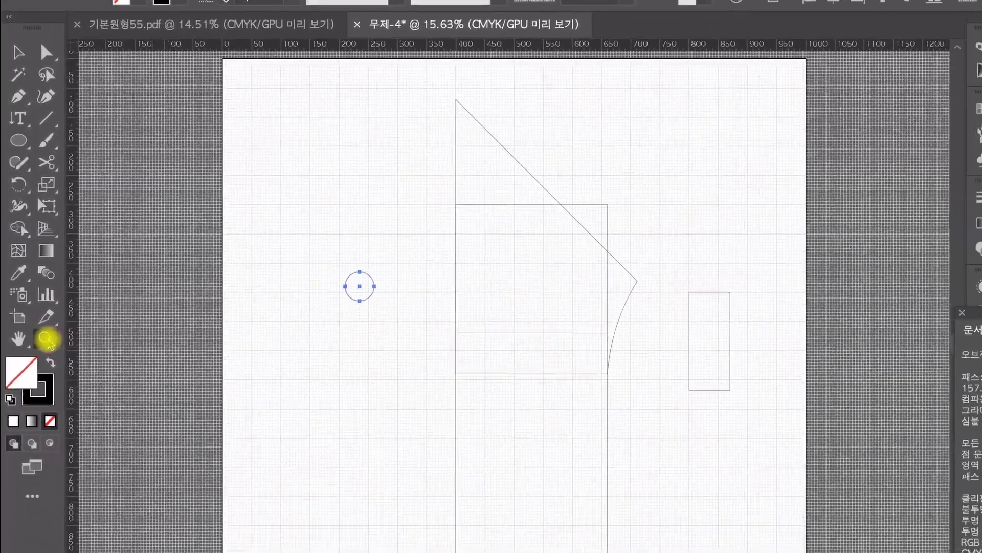
Step: Create a second circle 35 mm wide and 35 mm high near the 50 mm circle
left_click(46, 339)
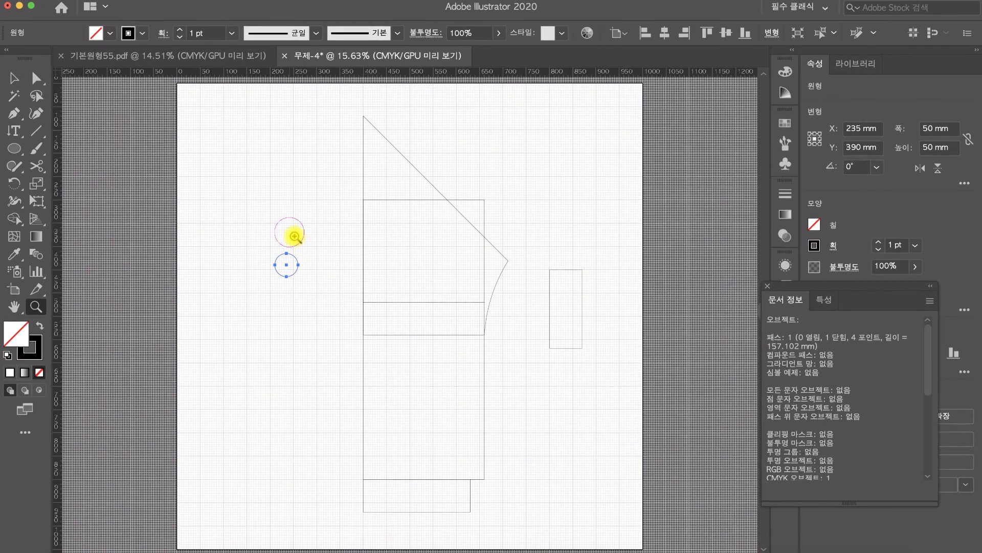
left_click_drag(294, 235, 437, 355)
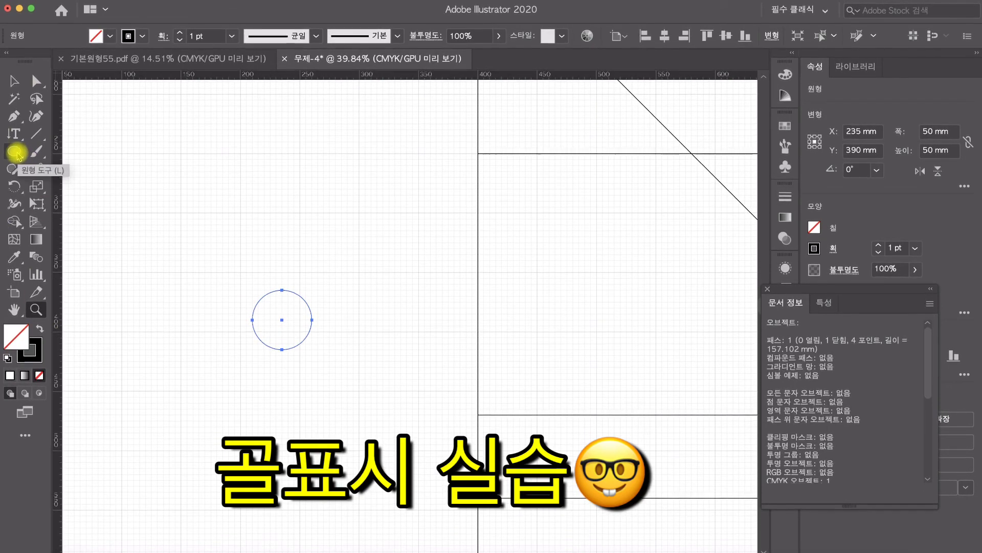
left_click(15, 153)
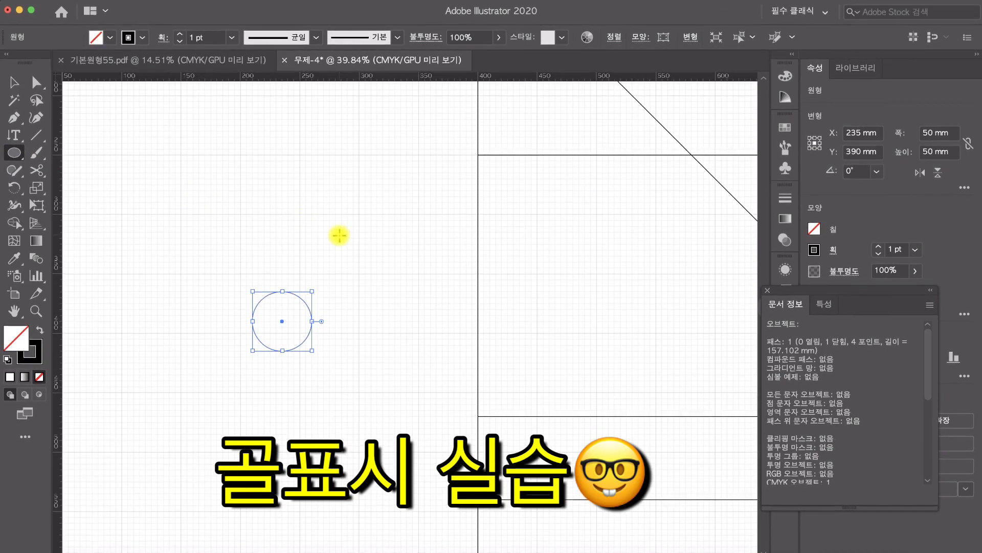
left_click(339, 236)
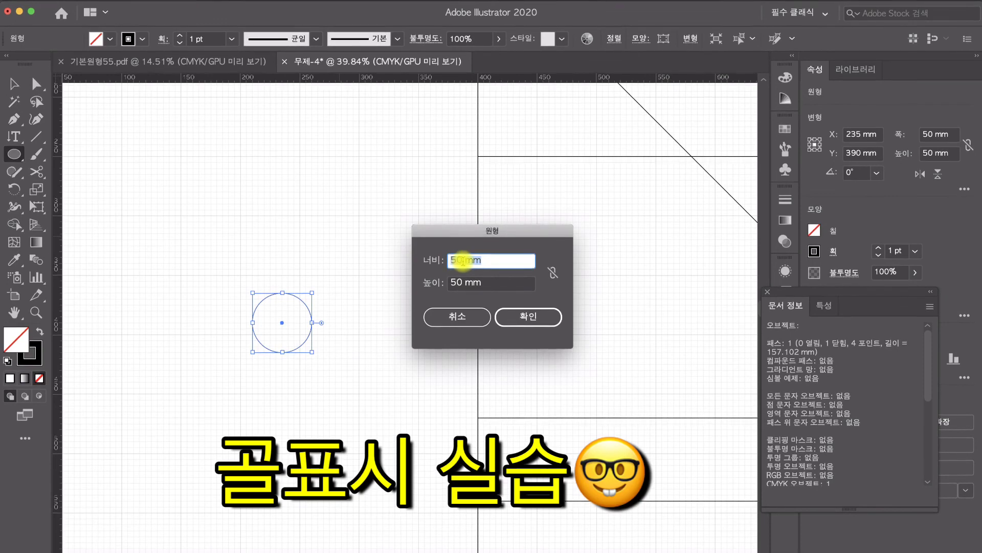
left_click(462, 261)
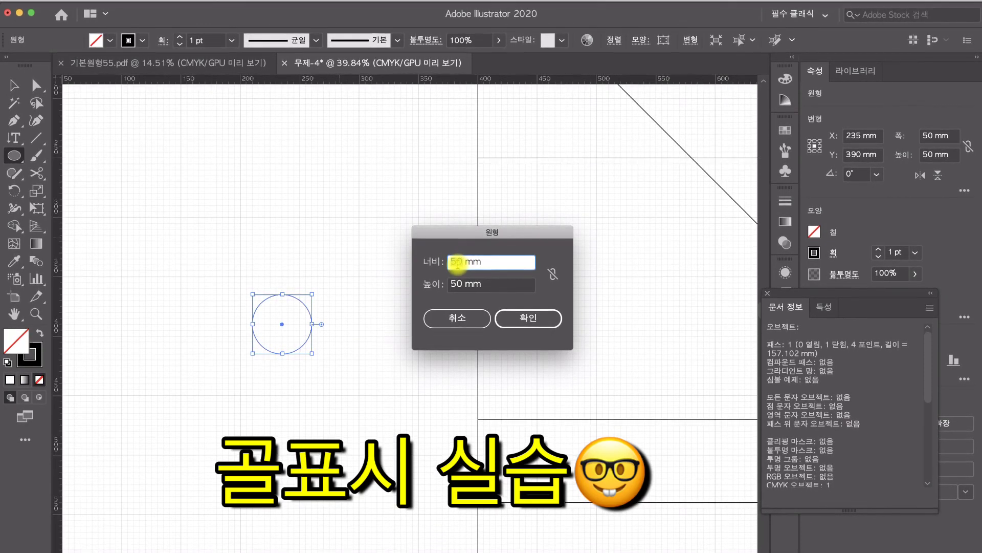
left_click_drag(454, 263, 470, 265)
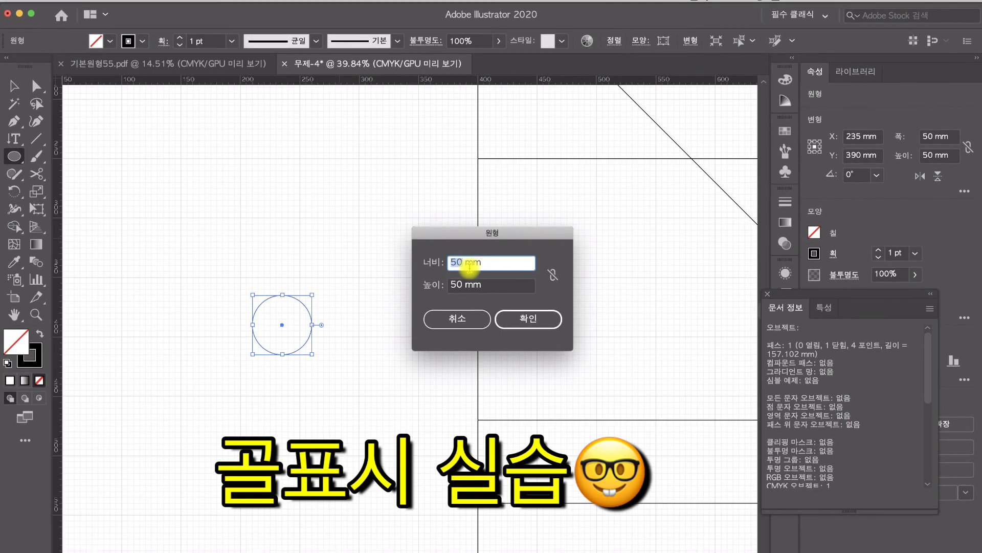
type("35")
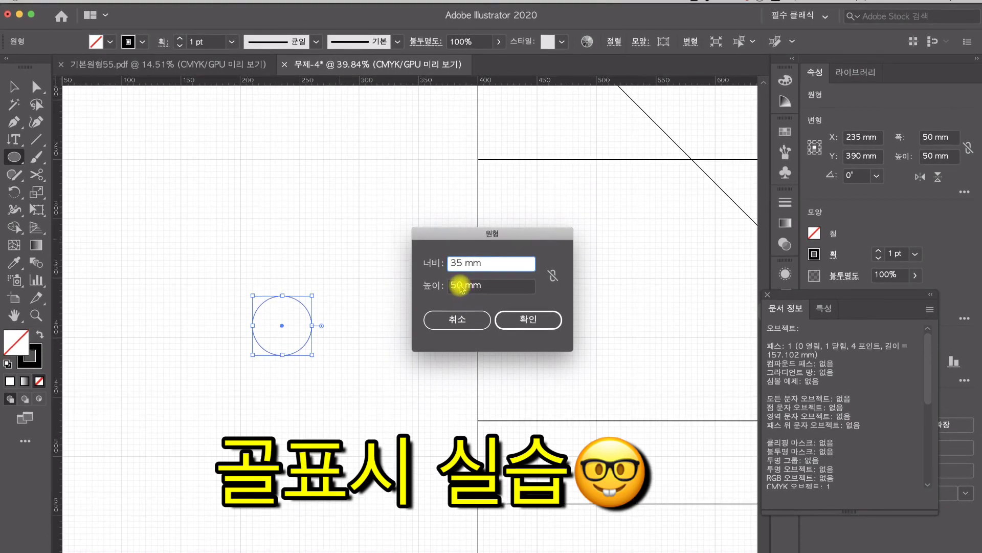
double_click(461, 287)
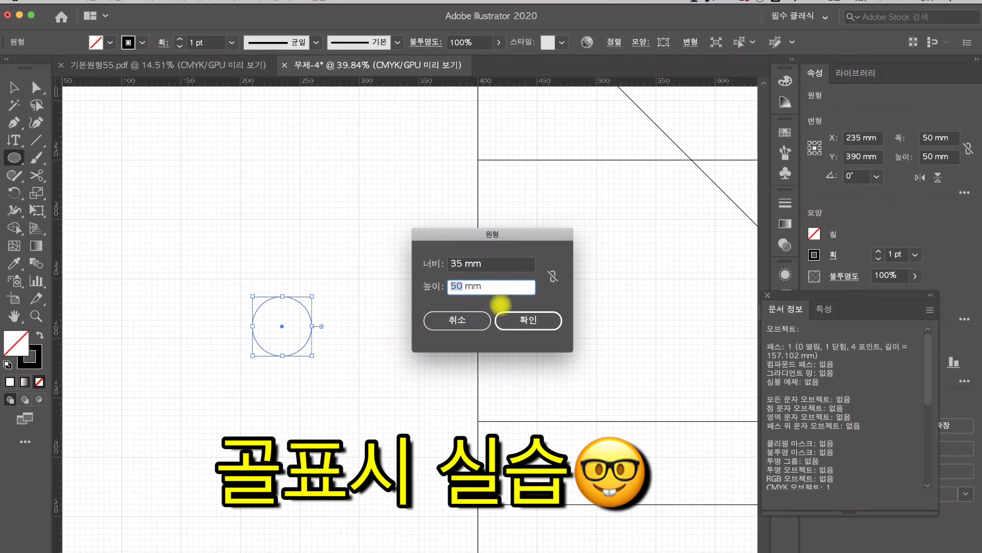
type("35")
left_click(527, 322)
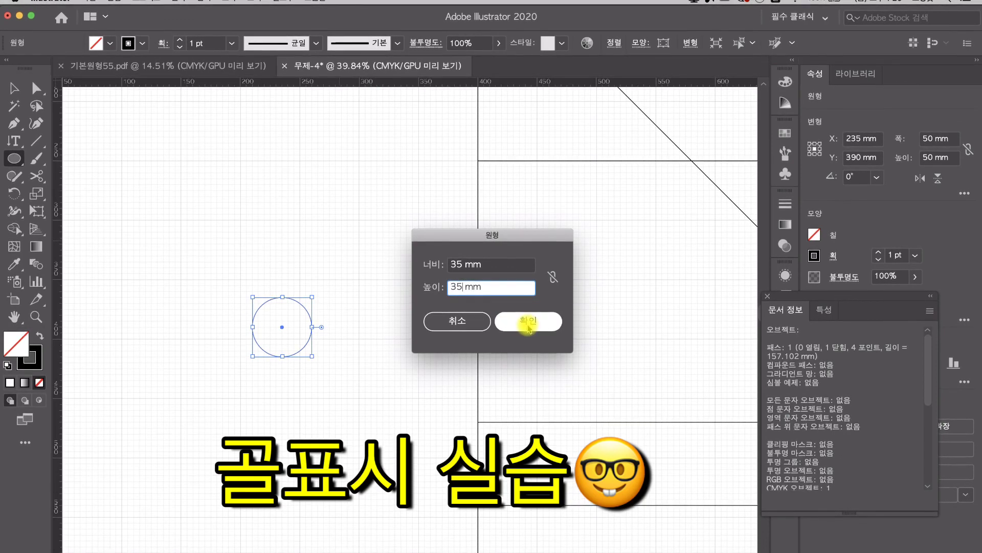
left_click(528, 326)
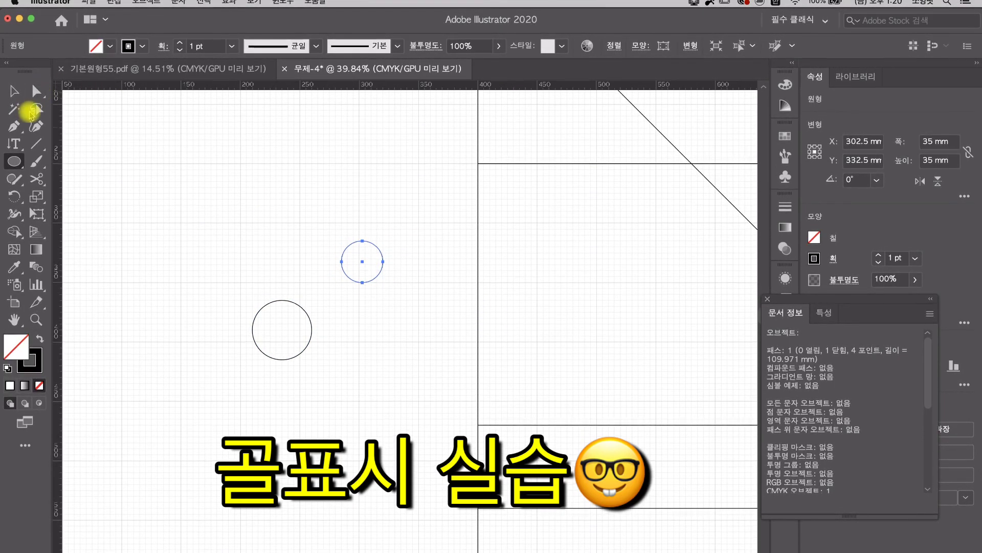
Step: Try to move the 35 mm circle into the 50 mm circle with Direct Selection, and turn off Snap to Grid
left_click(33, 89)
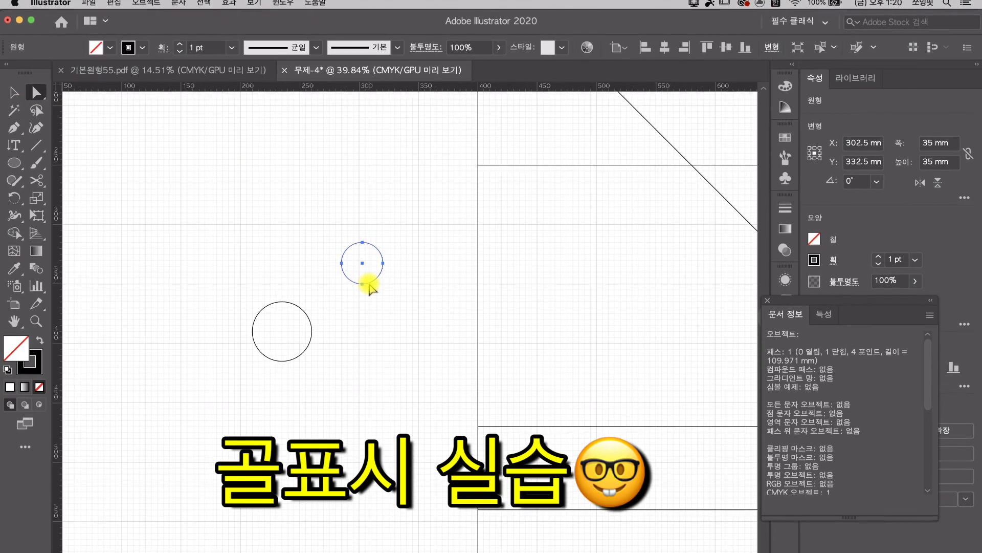
left_click_drag(377, 285, 373, 343)
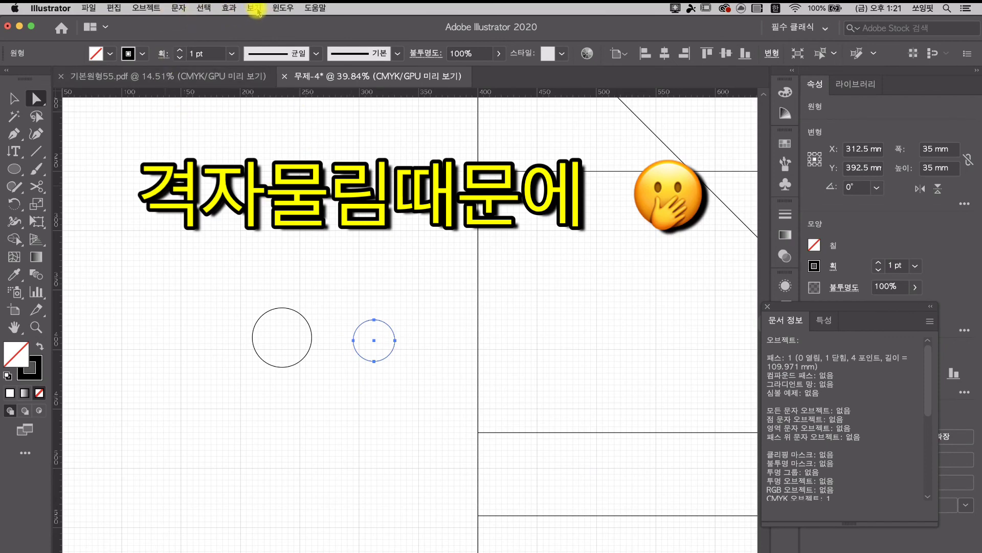
left_click(256, 8)
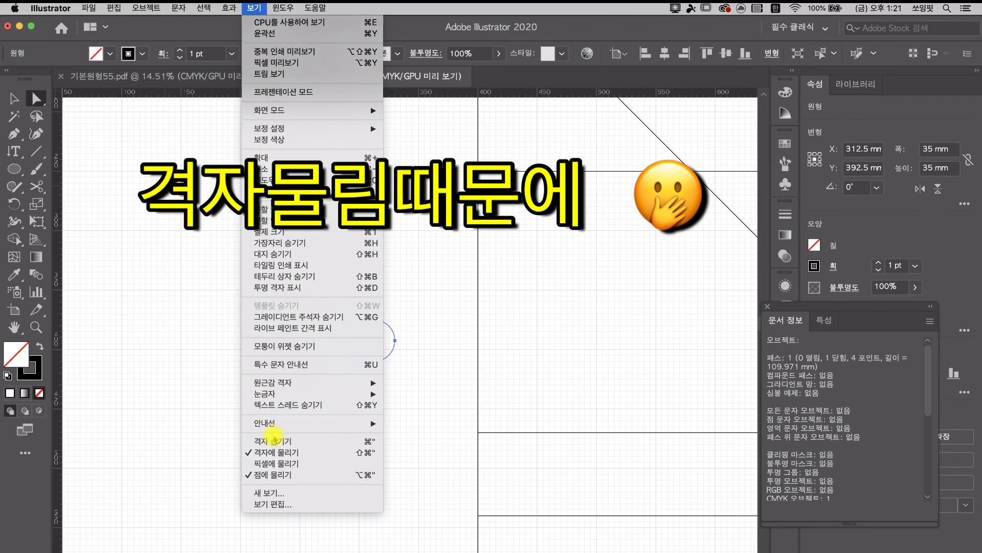
left_click(276, 453)
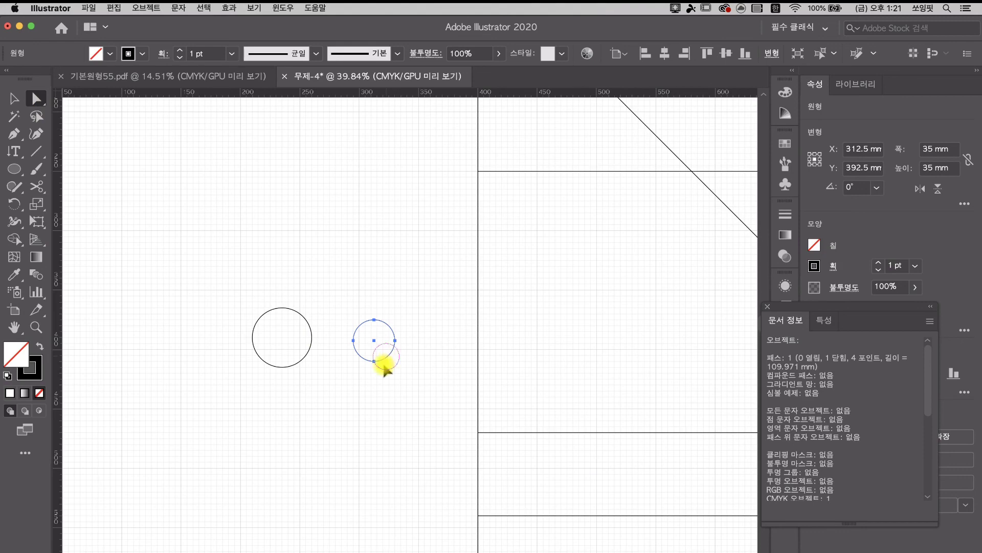
Step: Move the 35 mm circle to the centre of the 50 mm circle so they are concentric, and deselect it
left_click_drag(385, 367, 410, 408)
left_click_drag(320, 345, 296, 357)
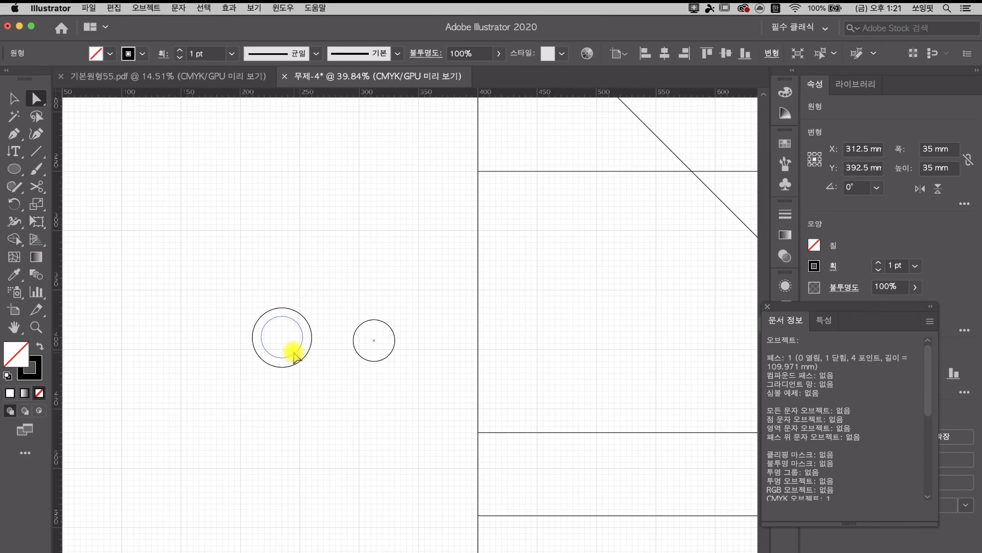
left_click_drag(295, 355, 296, 357)
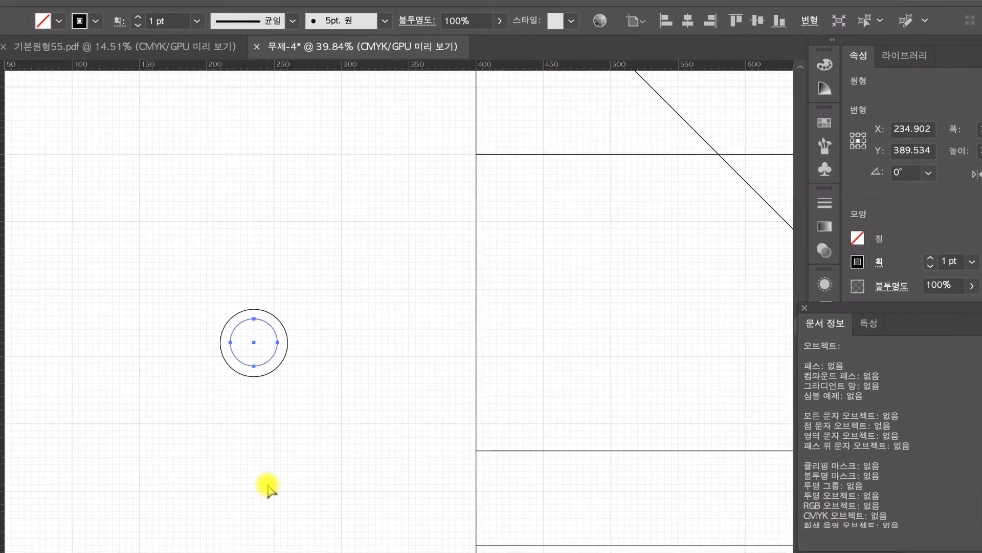
left_click(268, 489)
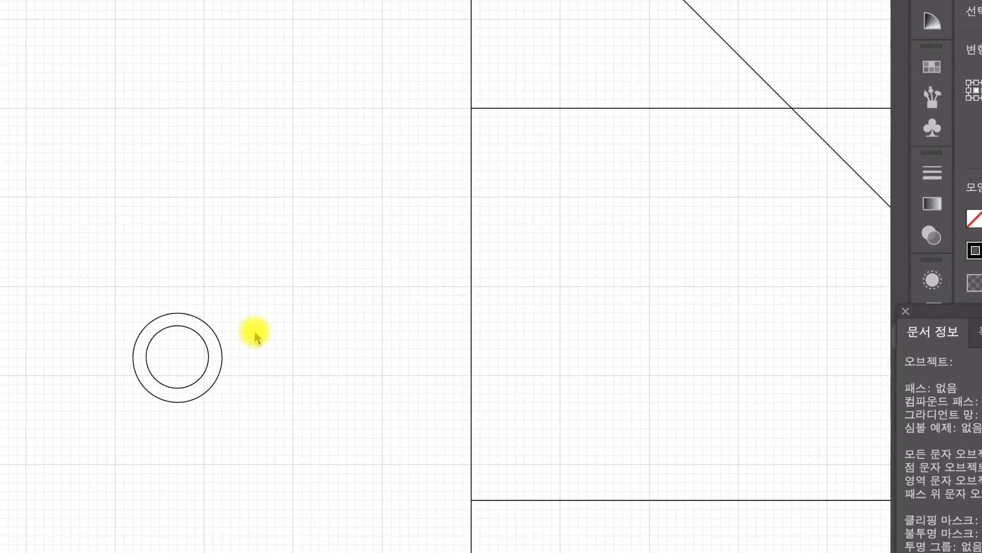
Step: Draw a straight vertical line with the Pen tool across both circles, from the outer circle's highest point to its lowest point
key("p")
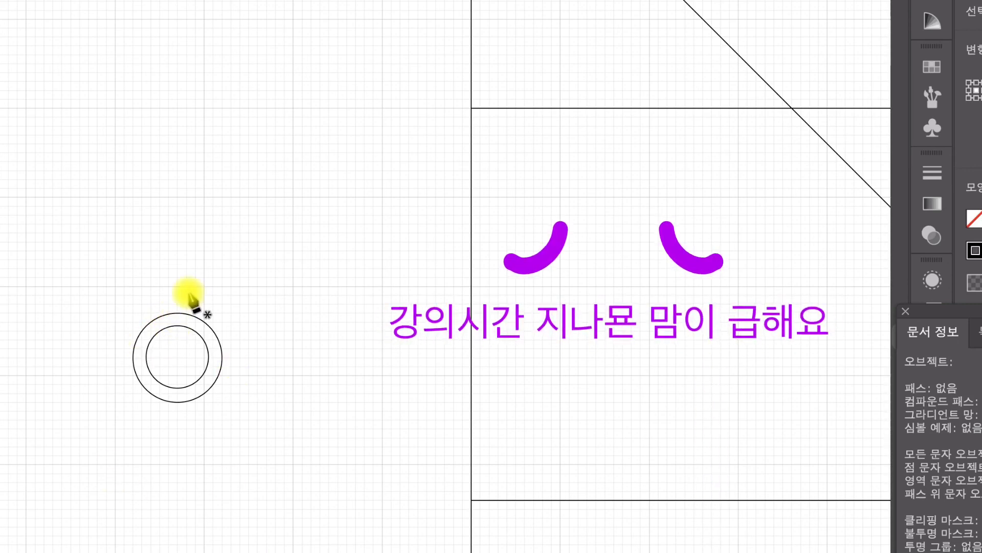
left_click(177, 313)
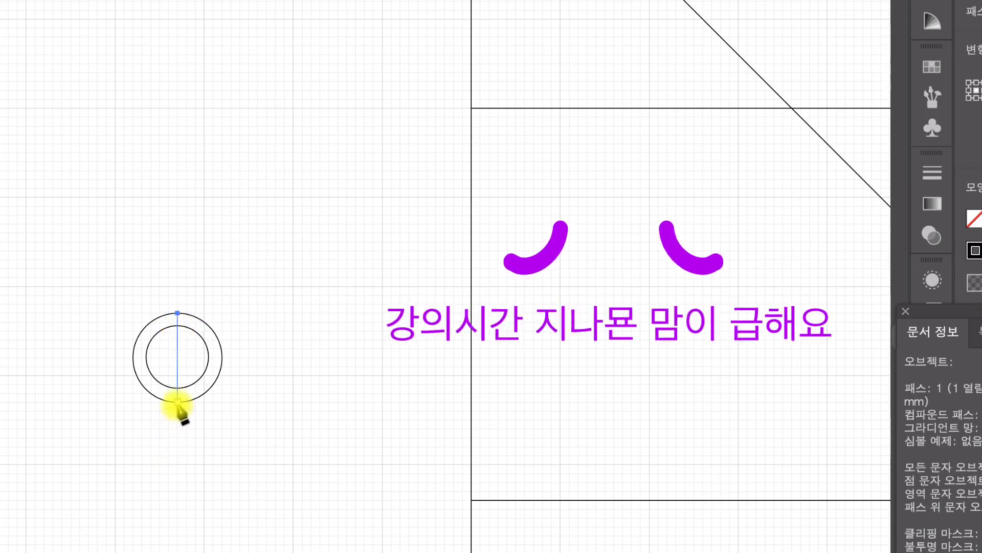
left_click(177, 401)
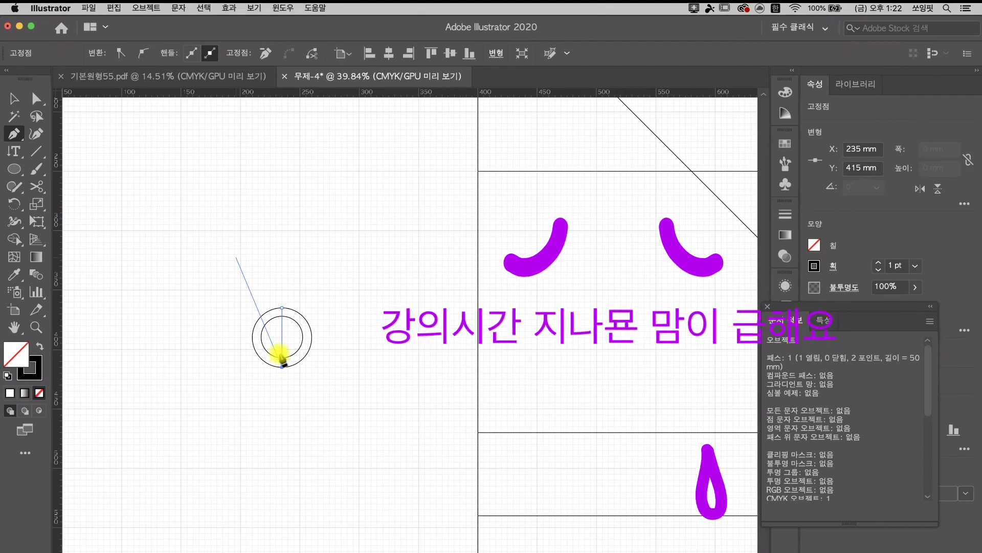
left_click_drag(282, 361, 324, 465)
left_click_drag(318, 368, 325, 435)
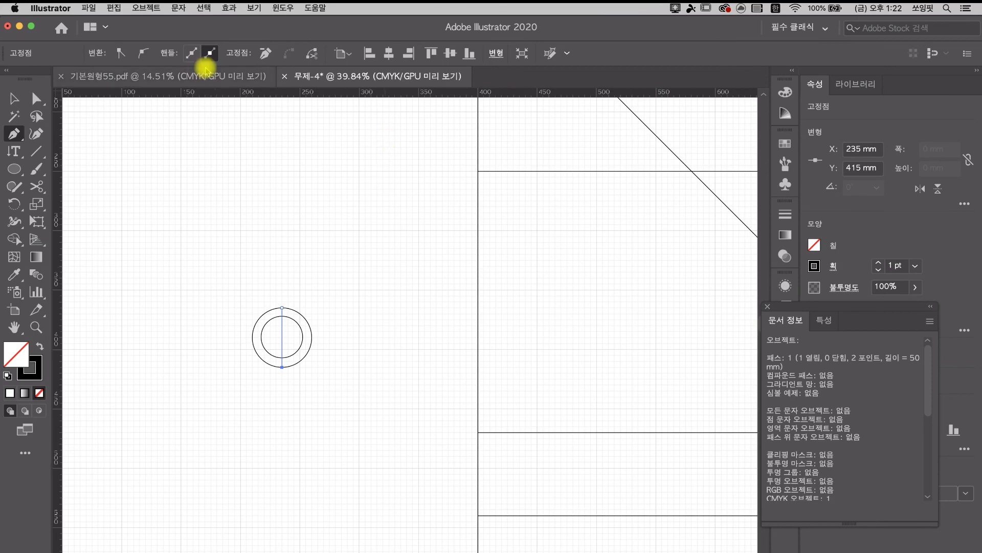
Step: Divide both concentric circles along the vertical line using the Pathfinder Divide operation
left_click(285, 9)
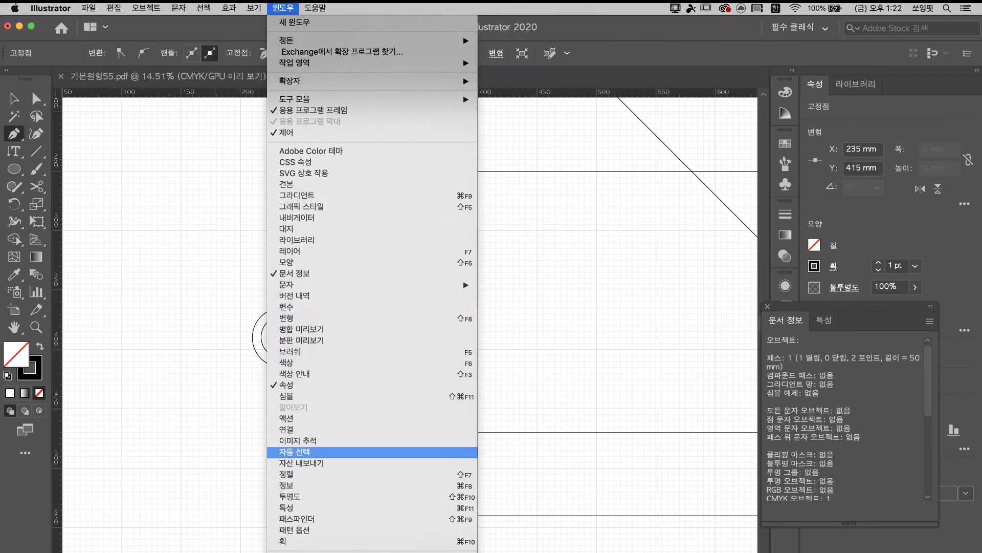
left_click(297, 519)
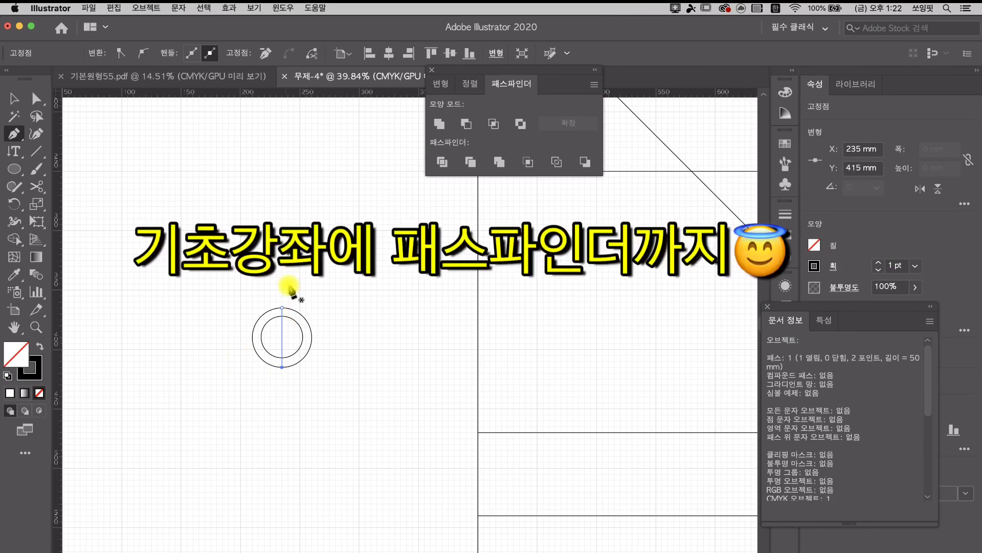
left_click(36, 99)
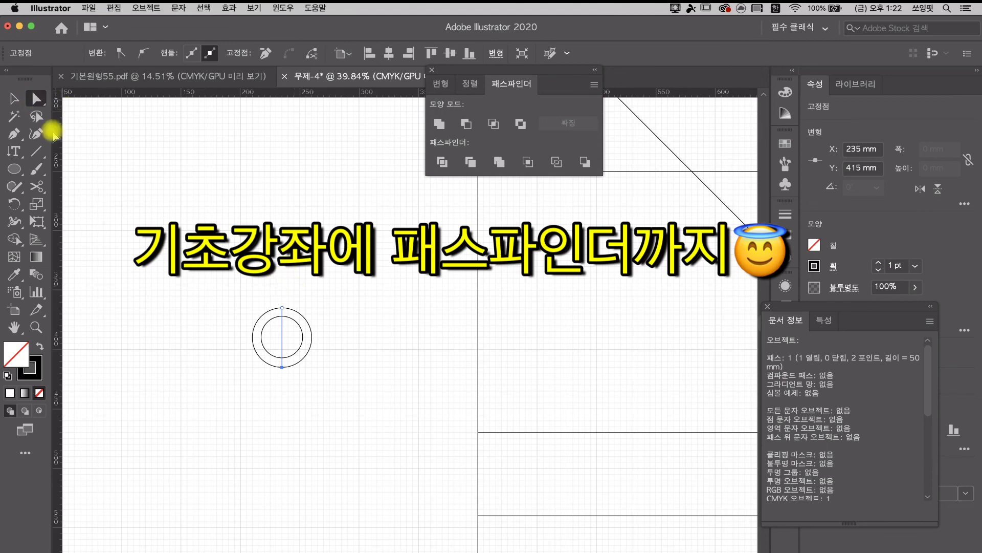
left_click_drag(220, 275, 350, 404)
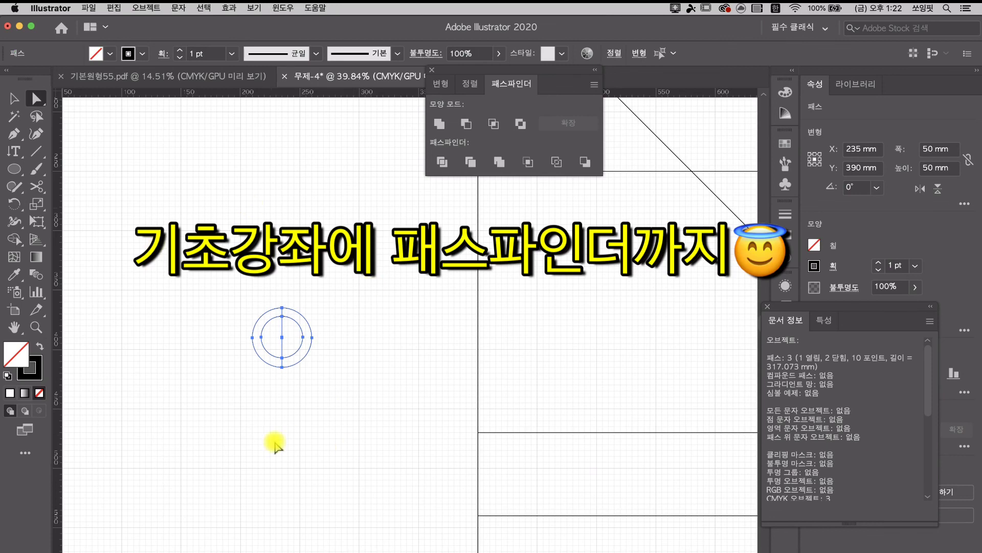
left_click(443, 165)
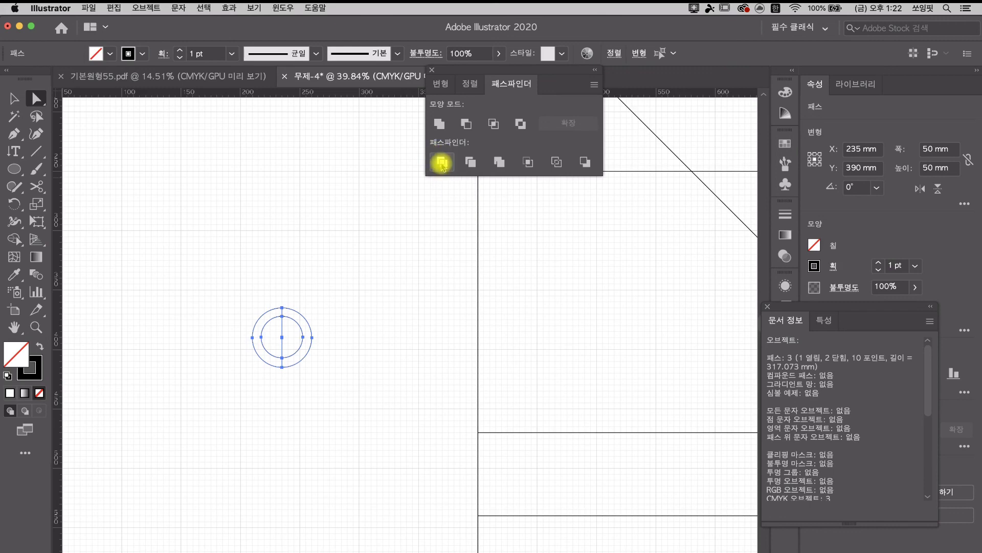
left_click(442, 163)
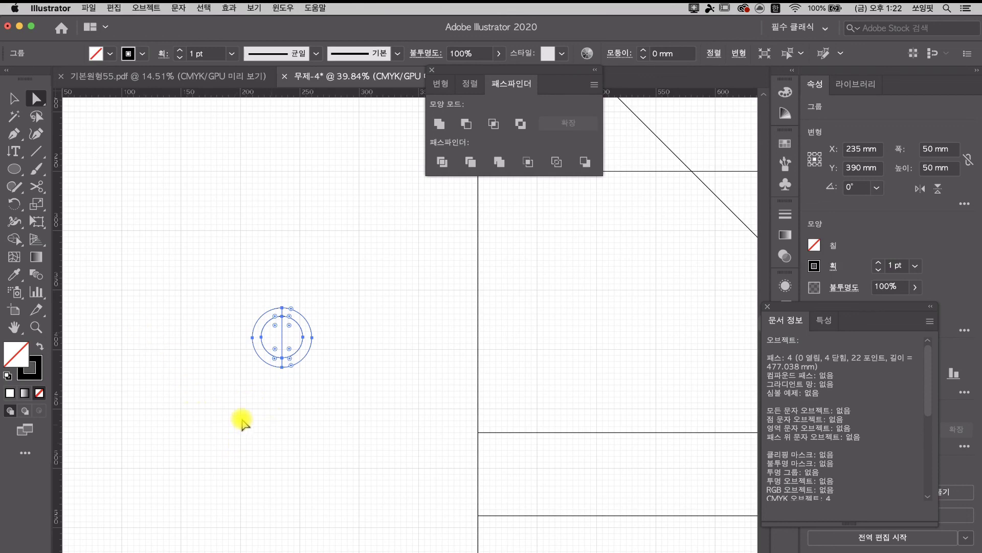
Step: Delete the left half of the divided circles, keeping the two right-hand semicircles, and deselect
left_click_drag(233, 384, 279, 294)
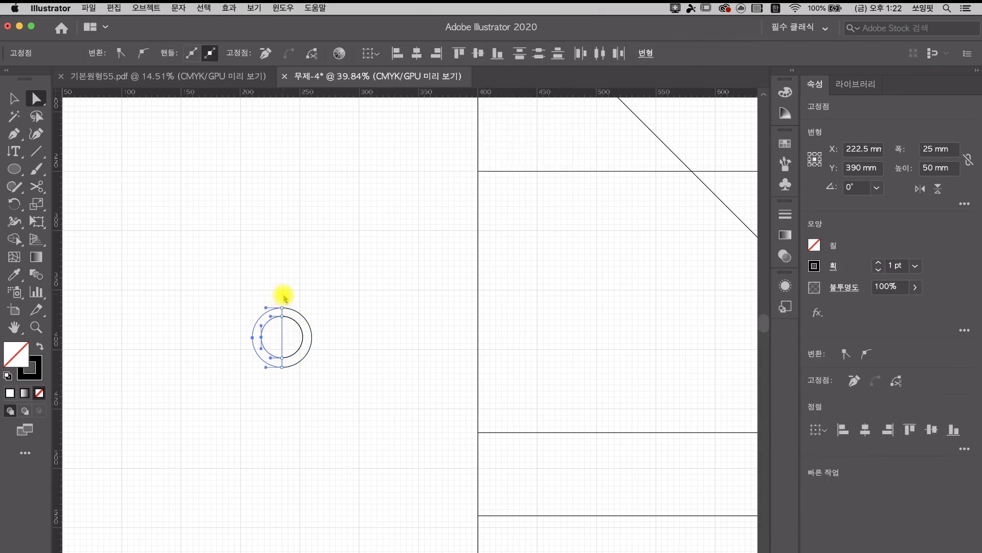
key("Delete")
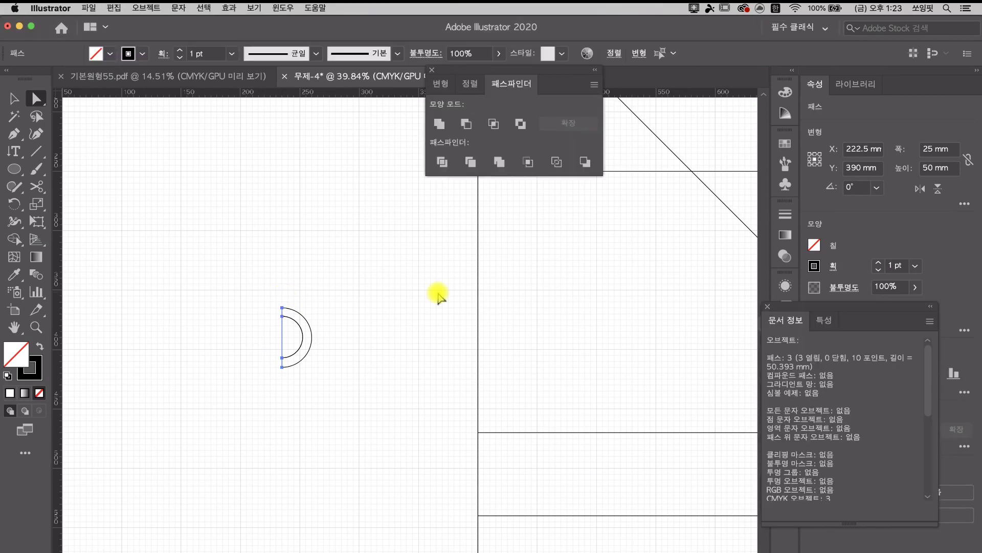
left_click(295, 399)
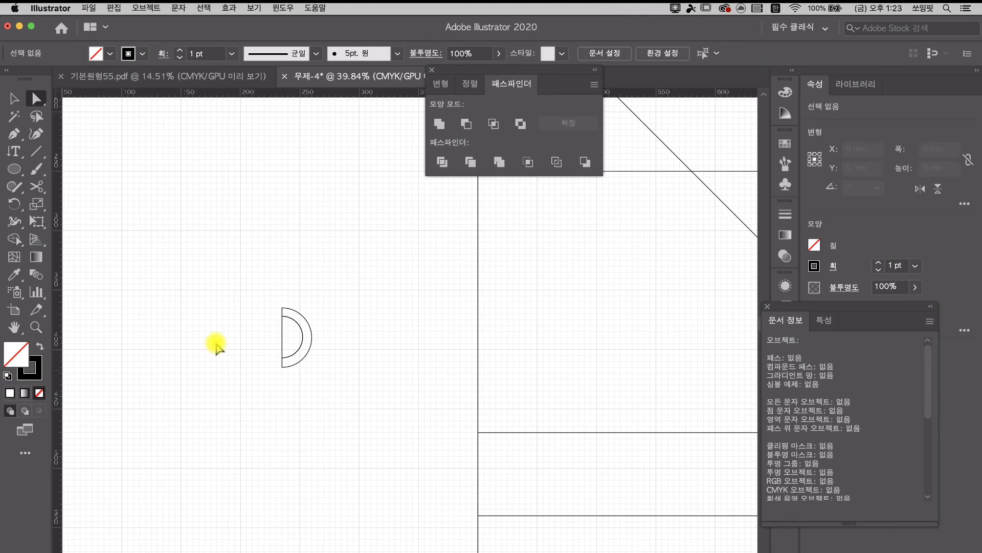
Step: Move the double-semicircle fold mark onto the pattern's vertical centre line, with its straight edge on the line, and deselect it
left_click_drag(246, 336, 285, 326)
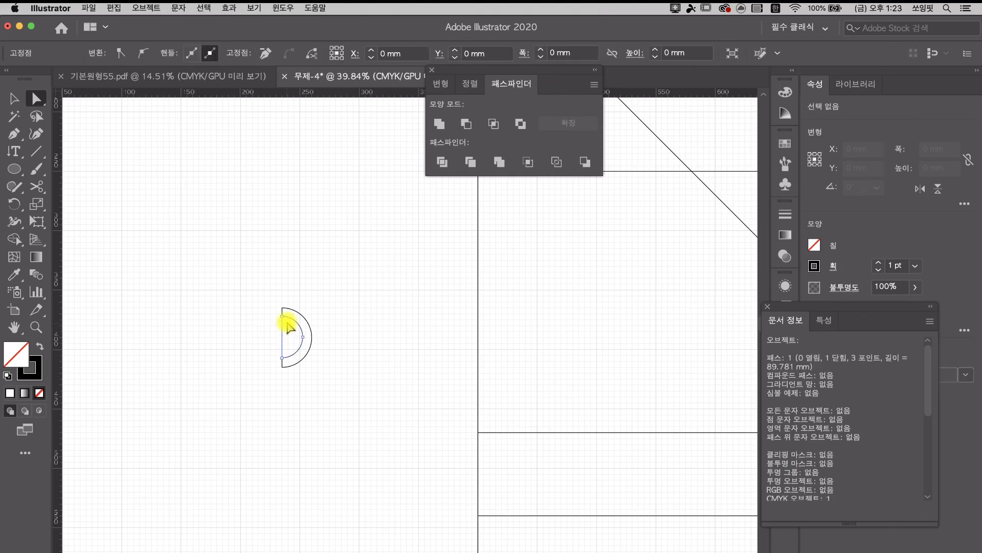
left_click(261, 339)
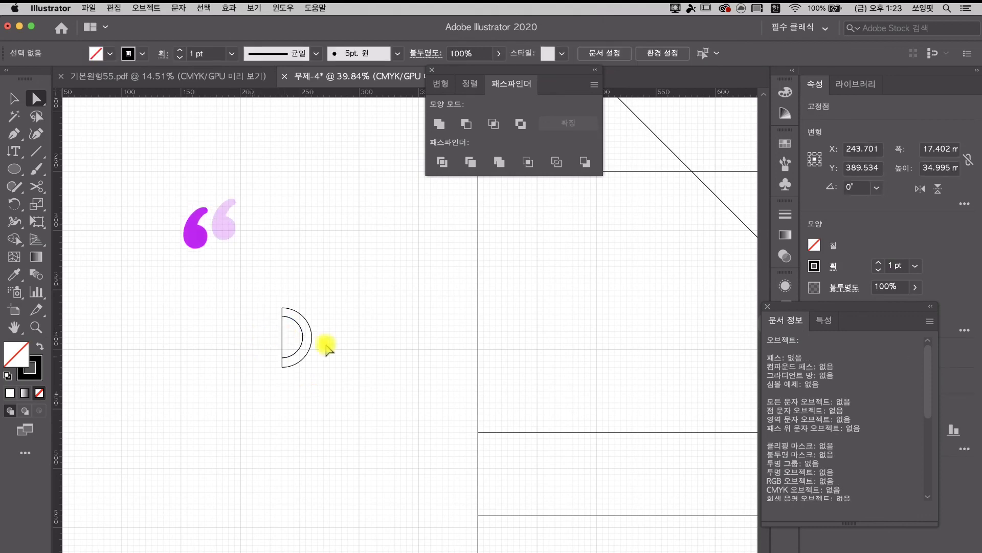
left_click(291, 364)
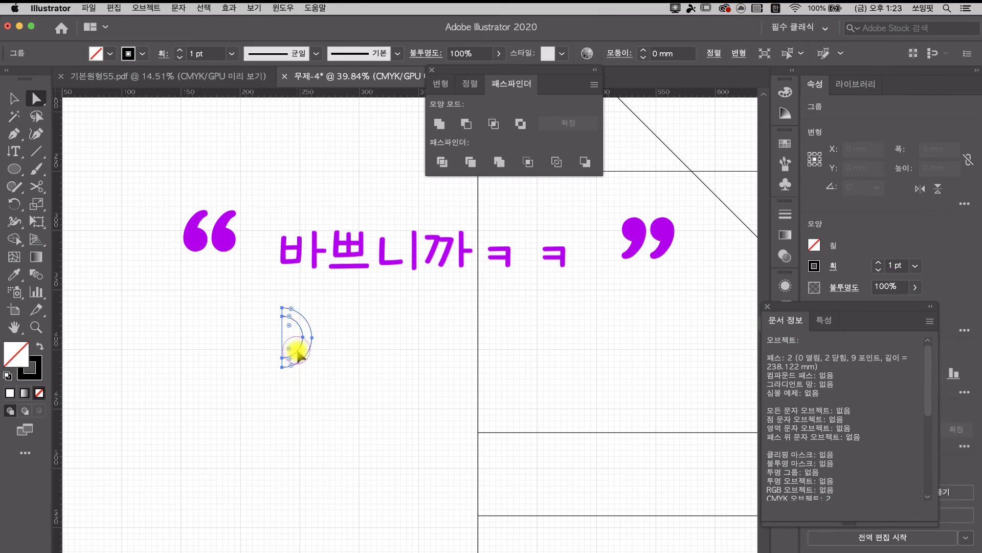
left_click_drag(295, 352, 491, 335)
left_click(543, 381)
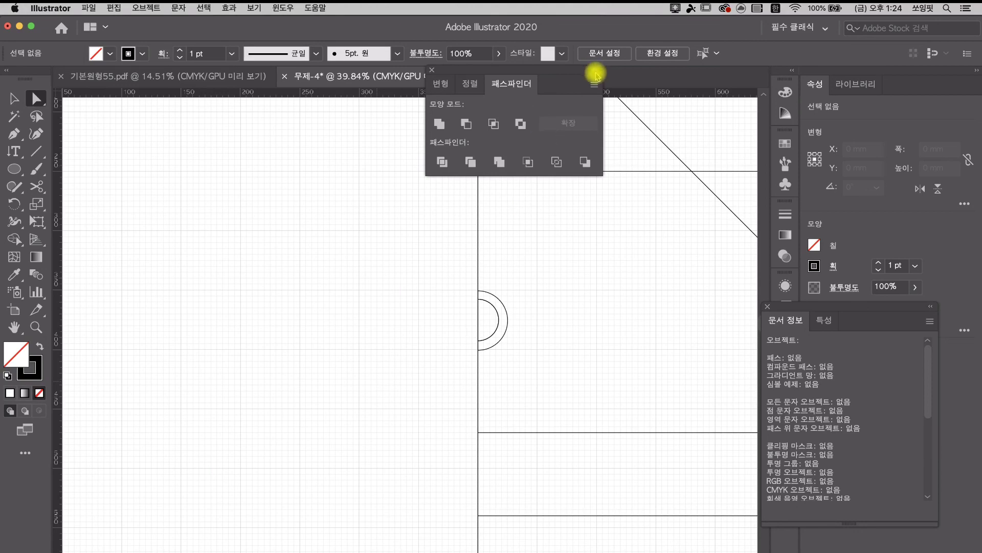
Step: Put away the Pathfinder tools and fit the whole artboard in the view
key("super+o")
left_click(734, 303)
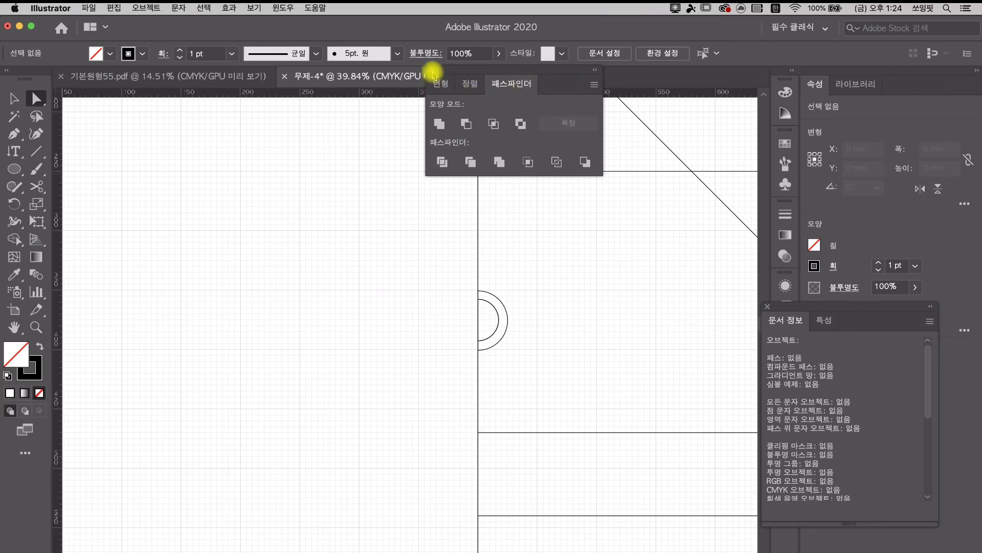
left_click(658, 196)
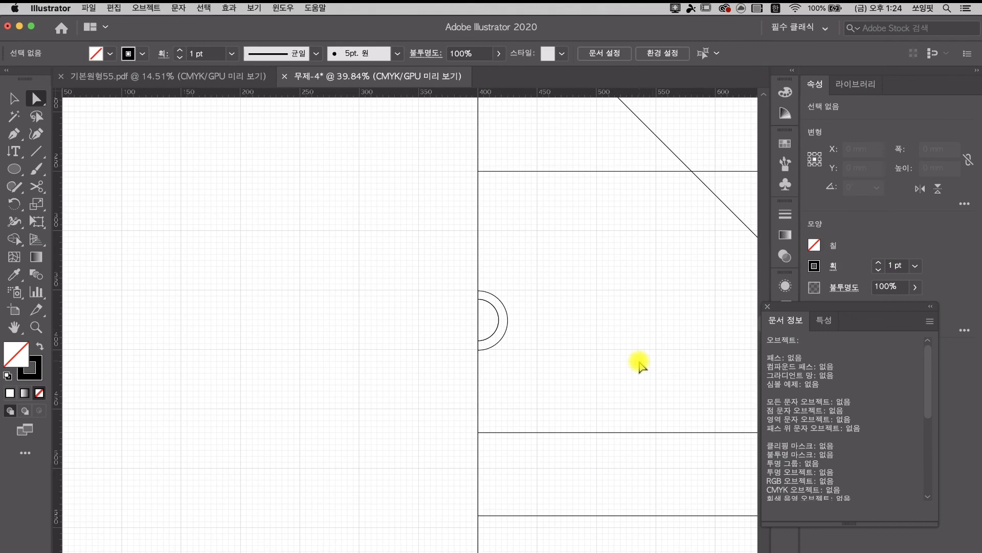
key("super+0")
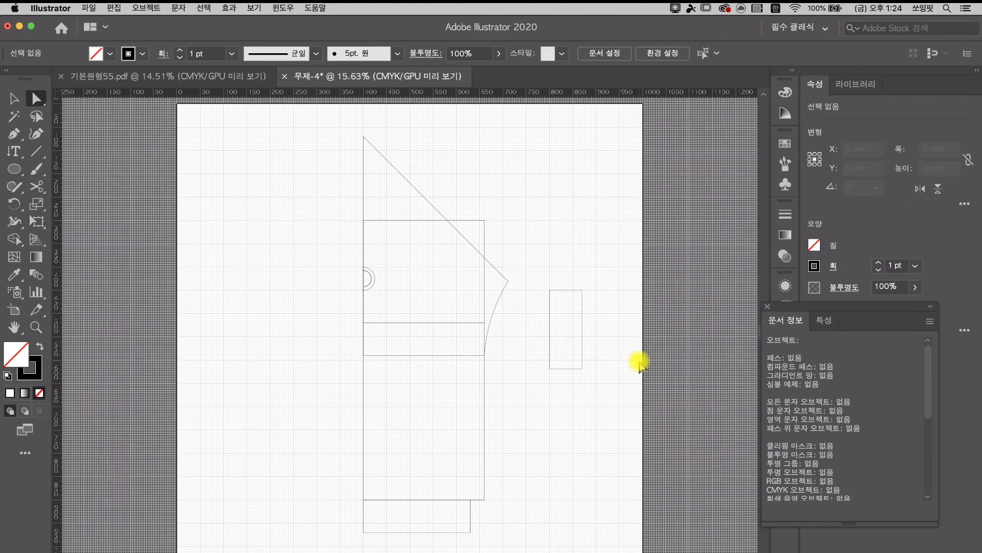